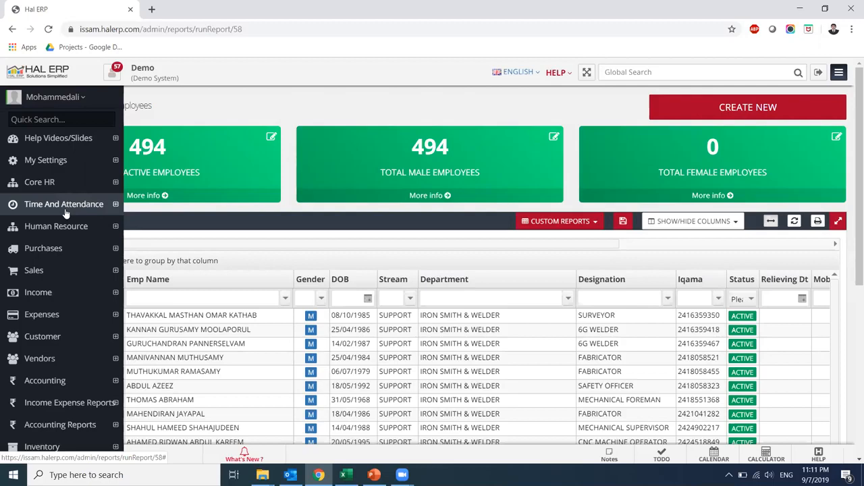
Collapse the Time And Attendance and Human Resource menus and expand Core HR in the sidebar
click(66, 208)
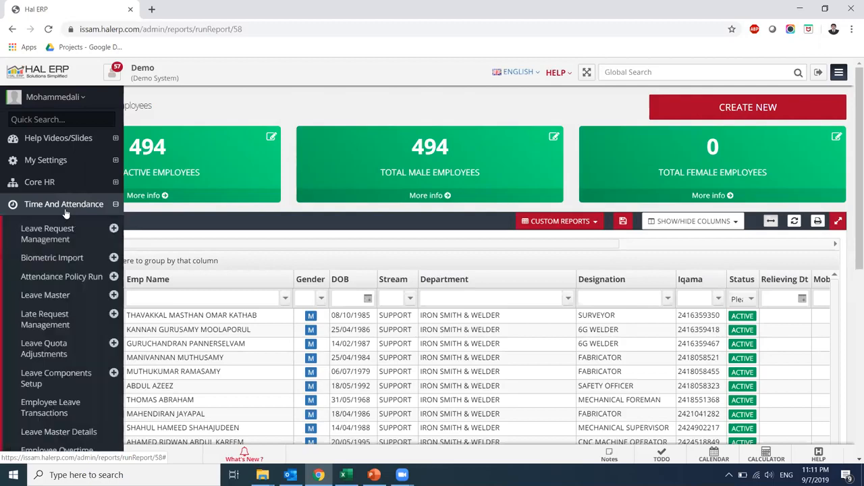
click(65, 206)
click(66, 229)
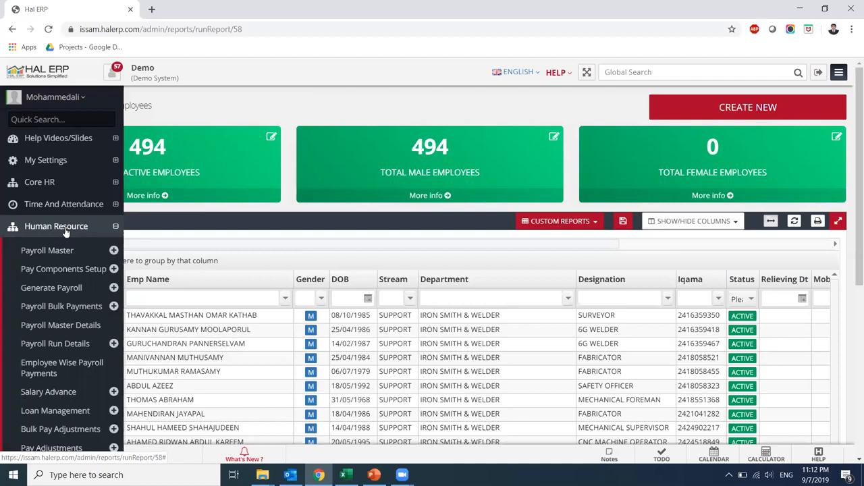
click(66, 229)
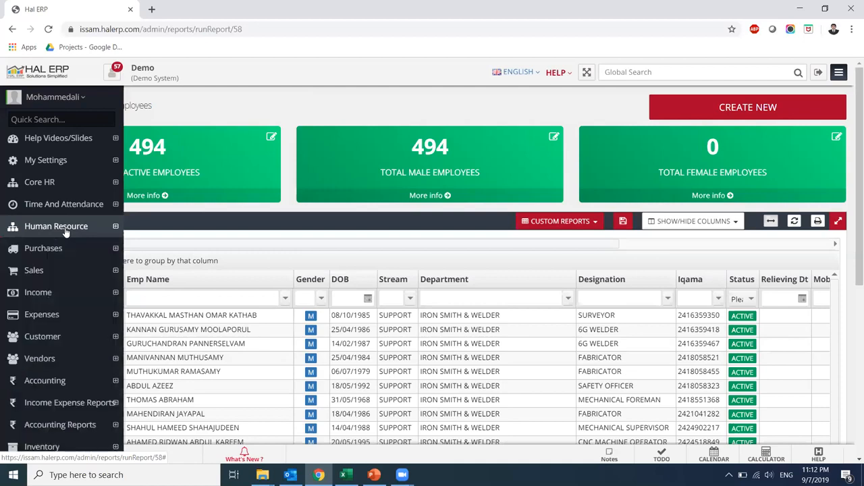
click(43, 186)
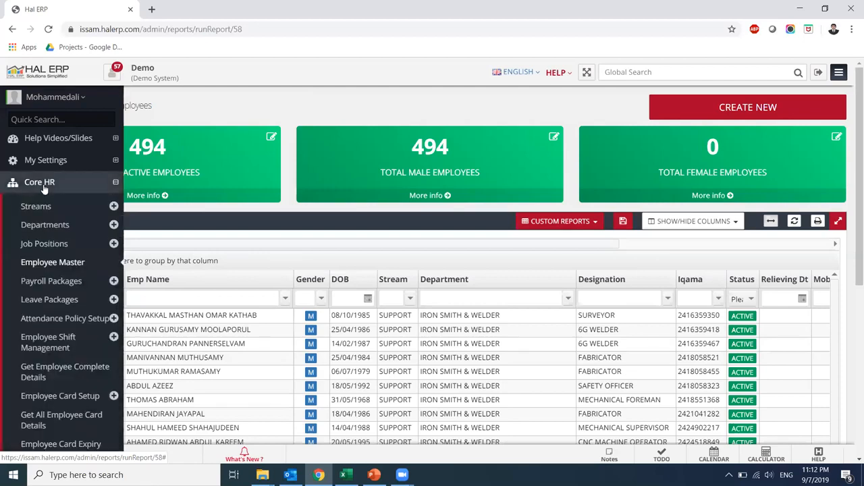
Open Employee Master to show the Get All Employees report of 494 active employees
click(75, 263)
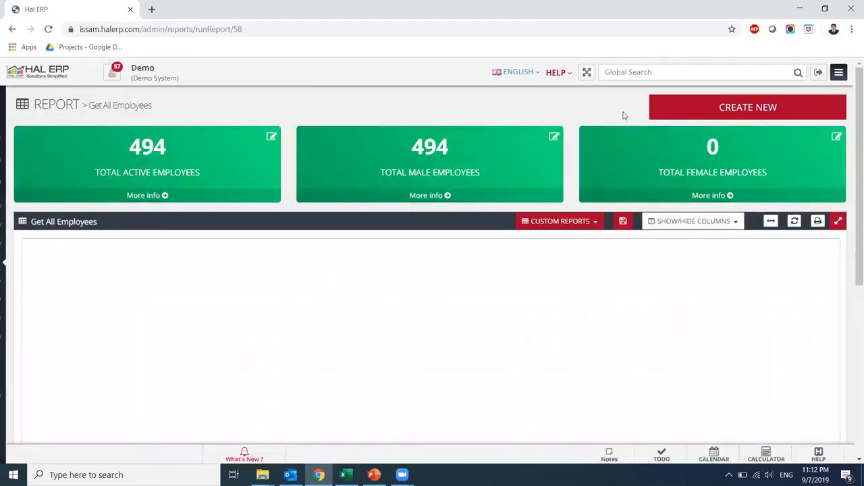
mouse_move(58, 223)
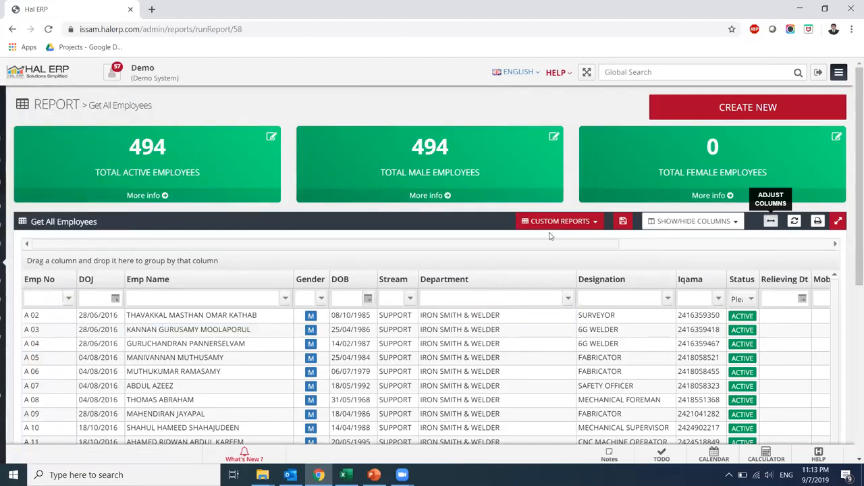
Start a new employee record and enter the employee's first and last name
click(767, 109)
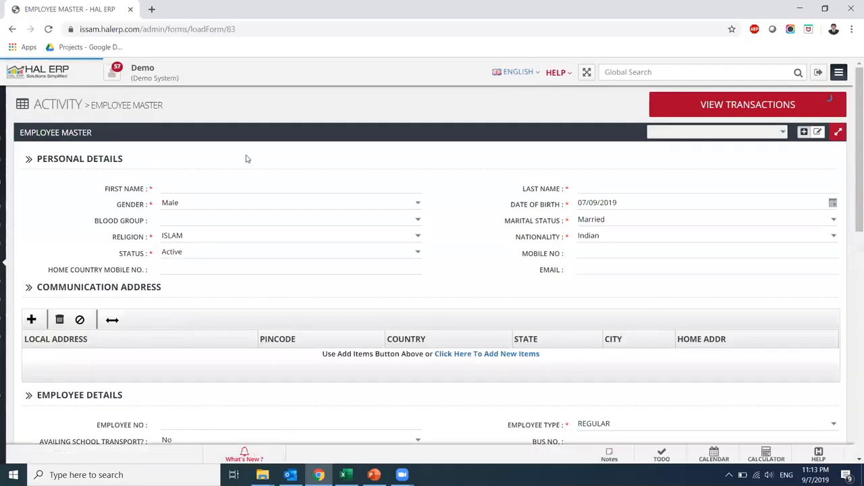
click(173, 185)
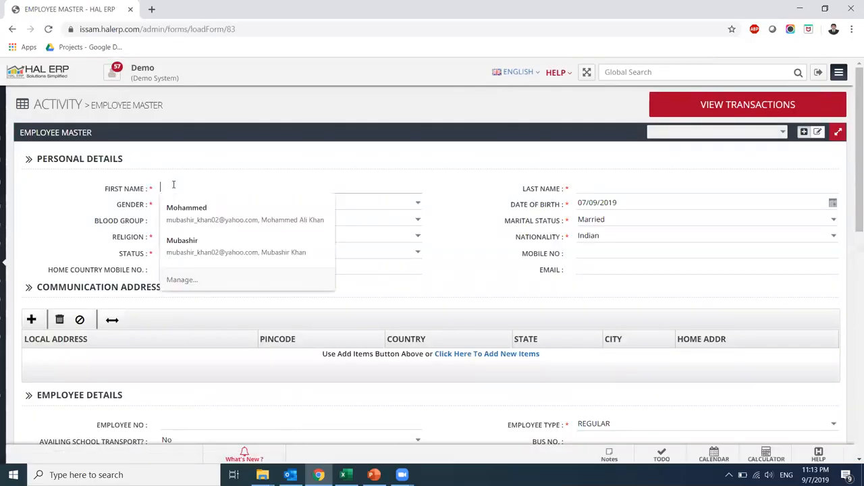
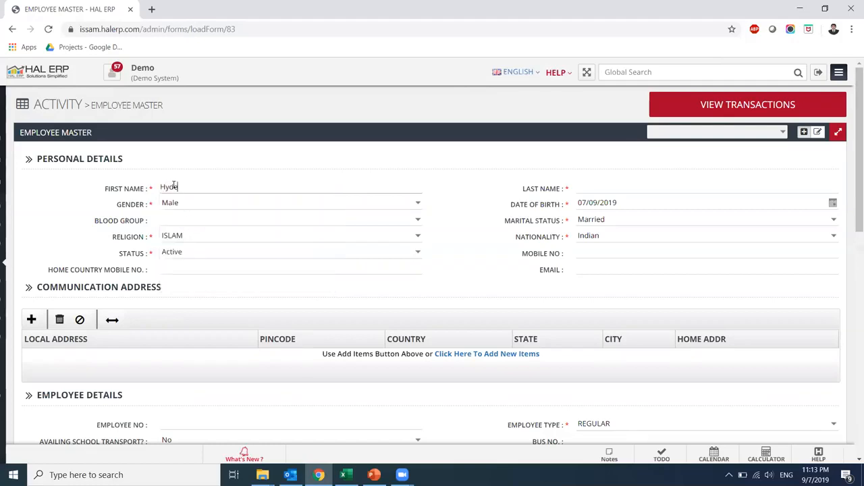
key(Tab)
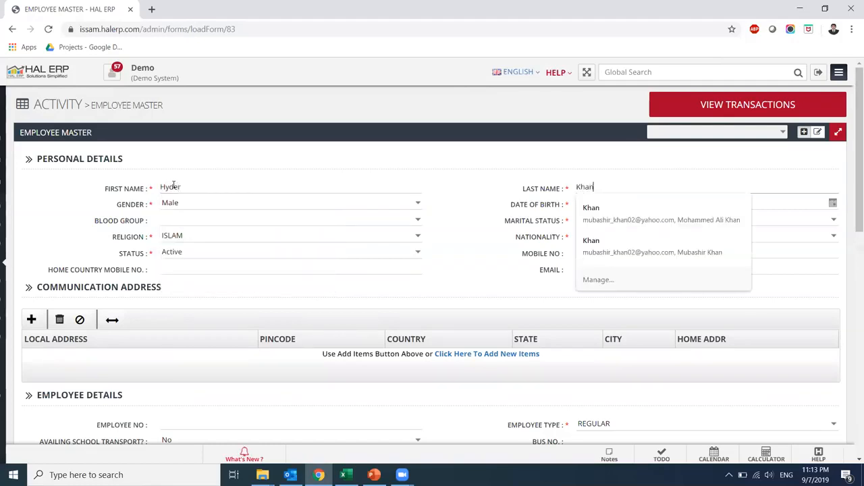
Skip past Gender and type 0101 into Date of Birth
key(Tab)
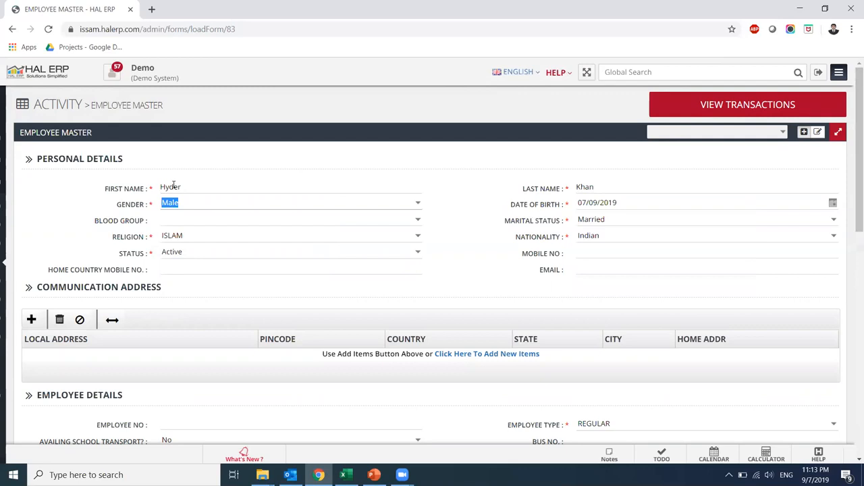
key(Tab)
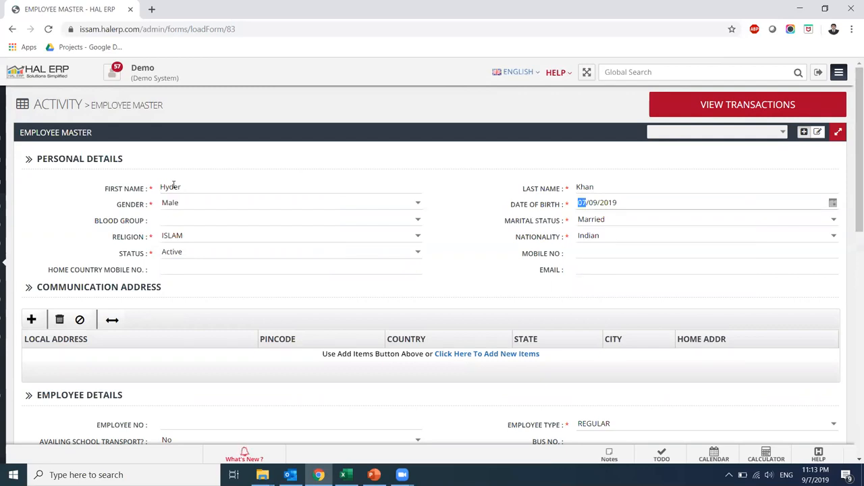
text(0101)
text(9)
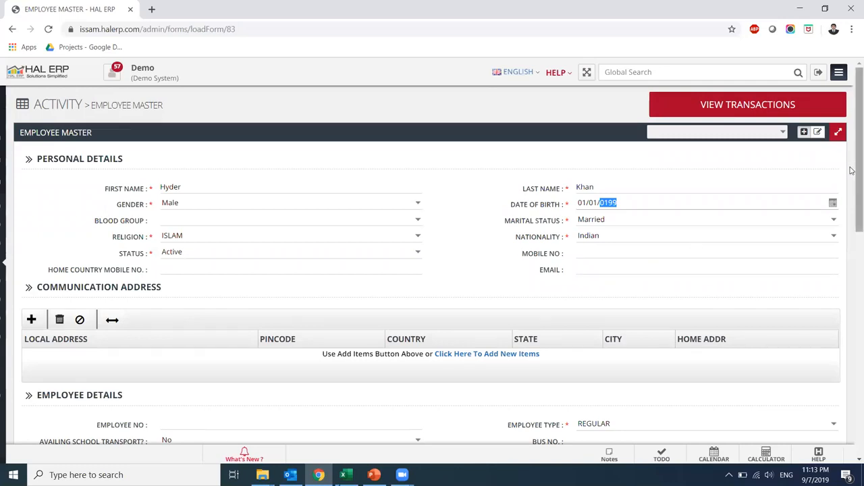
Pick 01/01/1994 as the date of birth using the calendar's year and month views
click(832, 202)
click(644, 220)
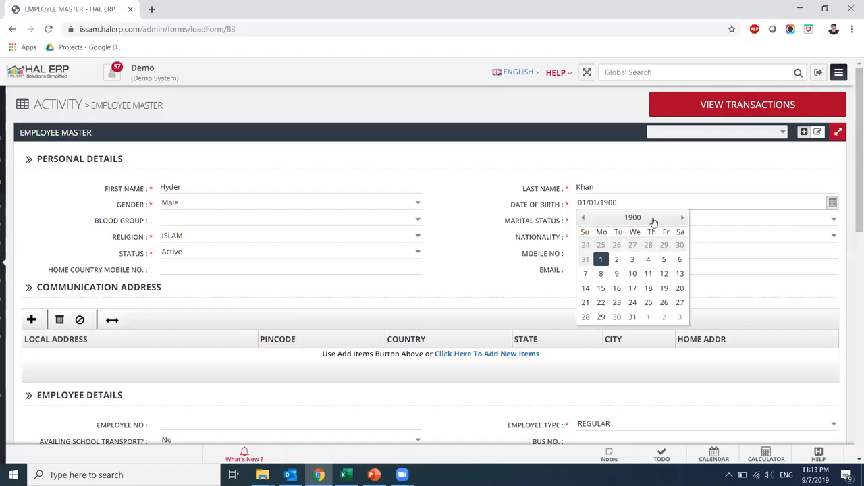
click(641, 220)
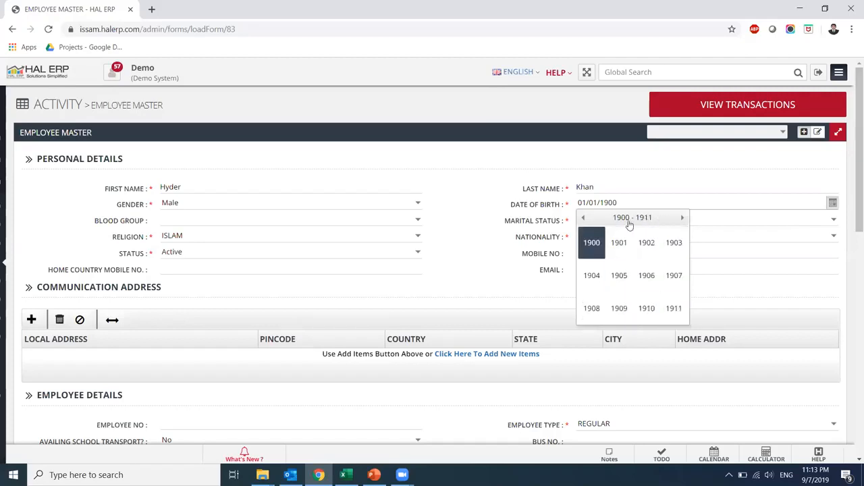
click(682, 218)
click(682, 218)
click(682, 217)
click(682, 217)
click(682, 218)
click(682, 218)
click(682, 217)
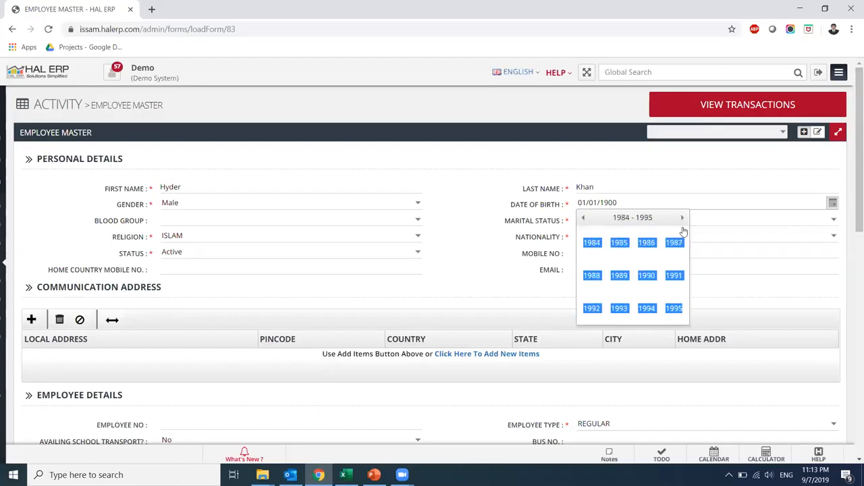
click(648, 309)
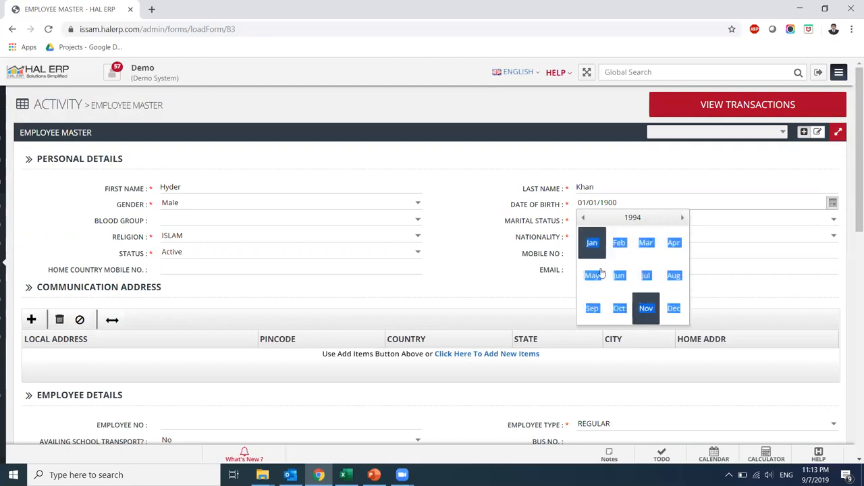
click(592, 246)
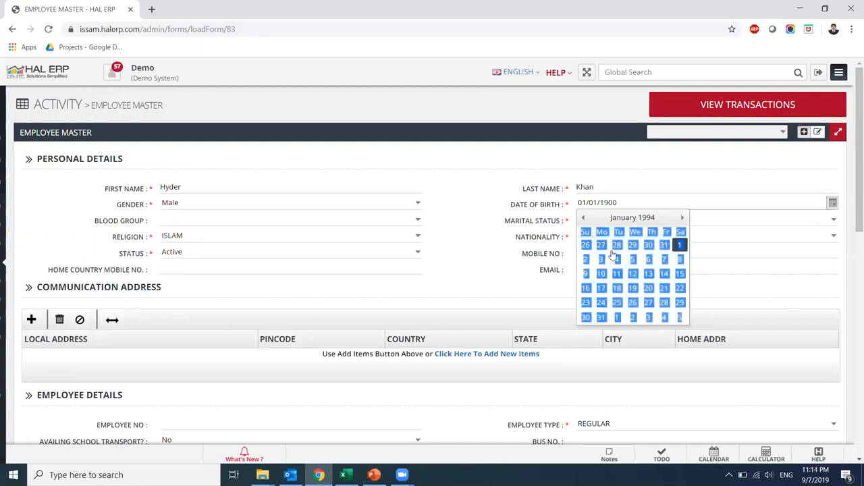
click(680, 245)
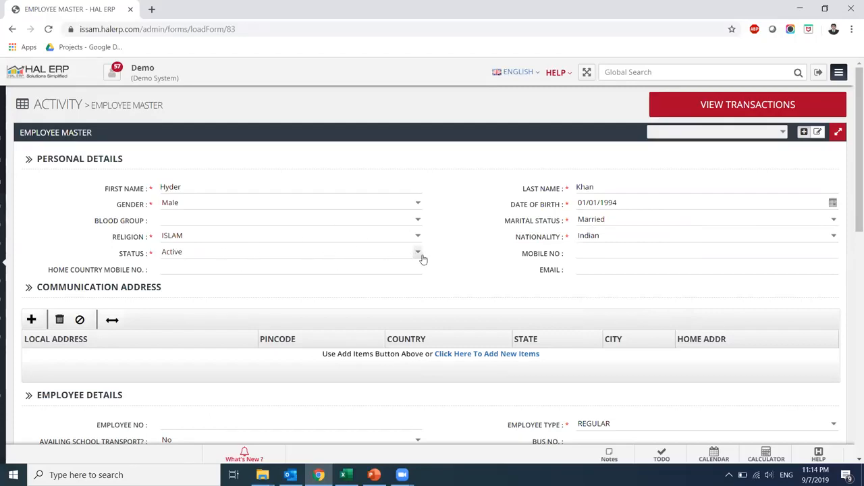
Enter the employee's mobile number, removing the extra characters
click(578, 250)
text(955x246)
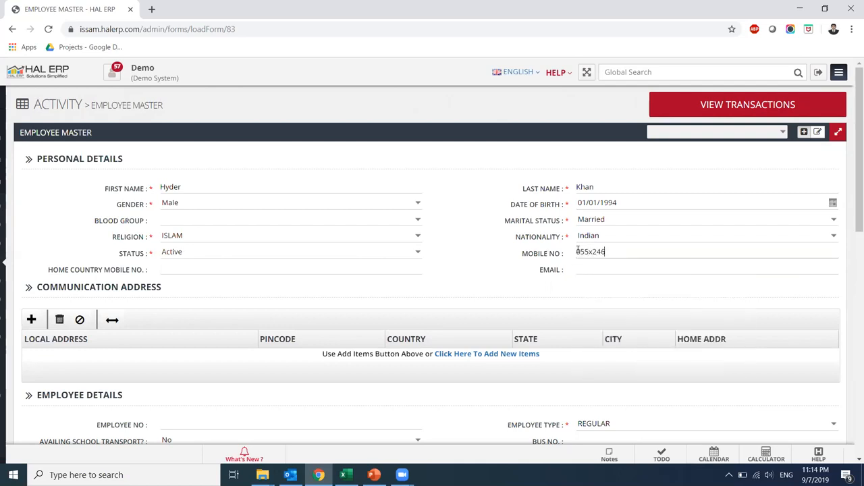
key(BackSpace)
key(BackSpace)
key(BackSpace)
key(BackSpace)
click(660, 267)
drag(853, 169, 852, 249)
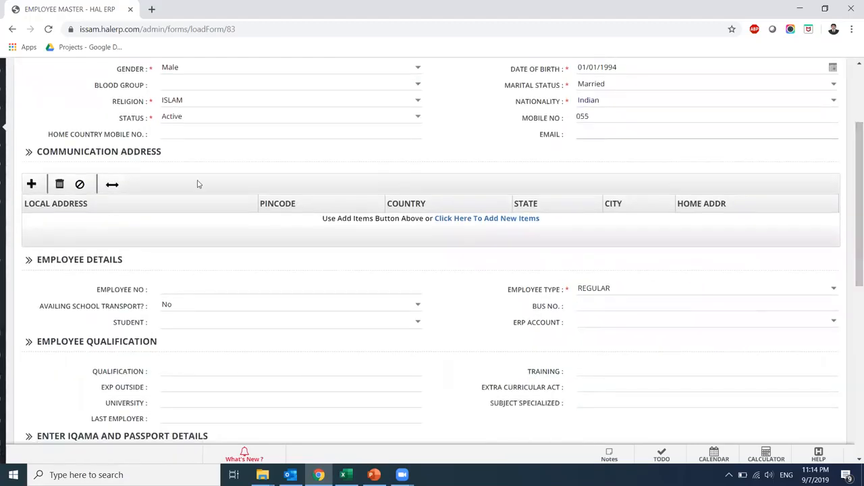
Add a communication address row with the local address filled in, country India, RIYADH
click(31, 184)
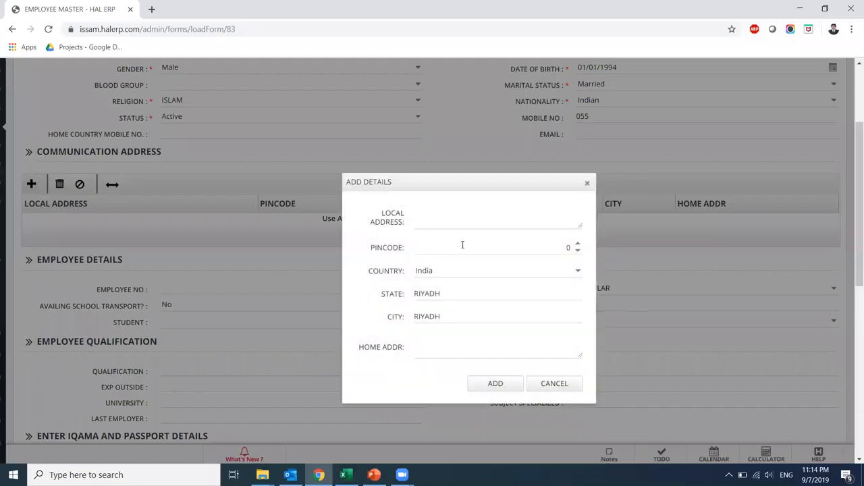
click(459, 219)
text(123)
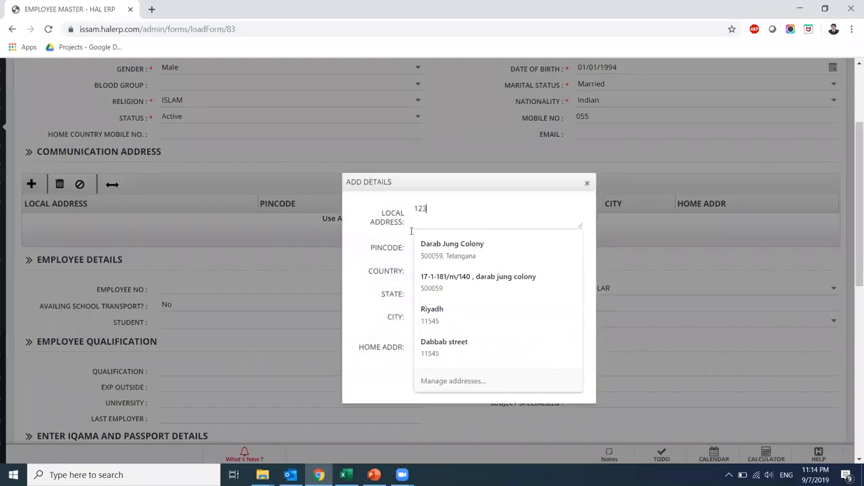
click(394, 245)
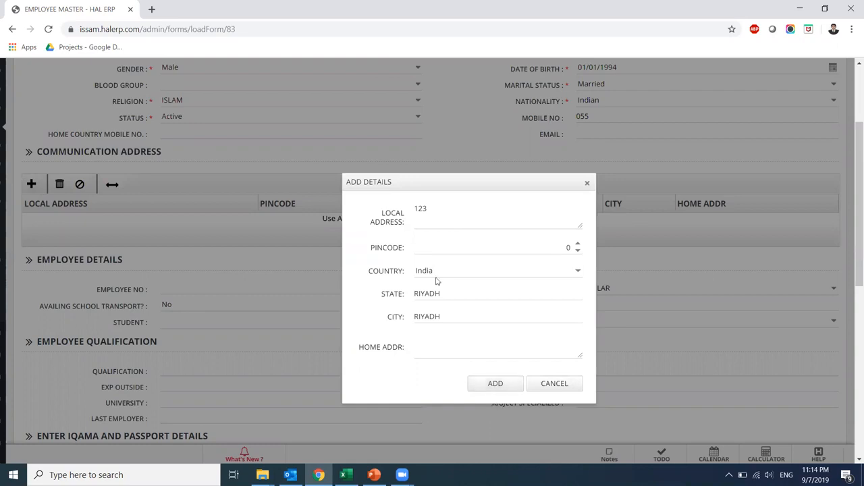
click(490, 383)
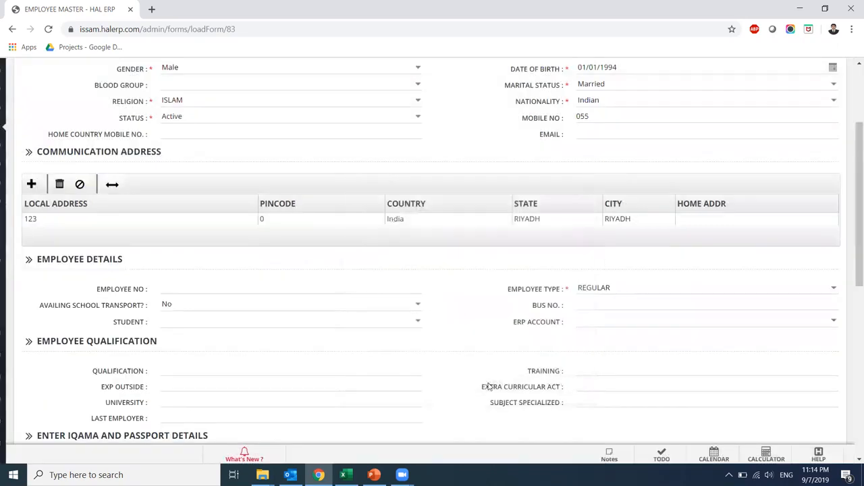
Set the Employee No to 4090
click(268, 290)
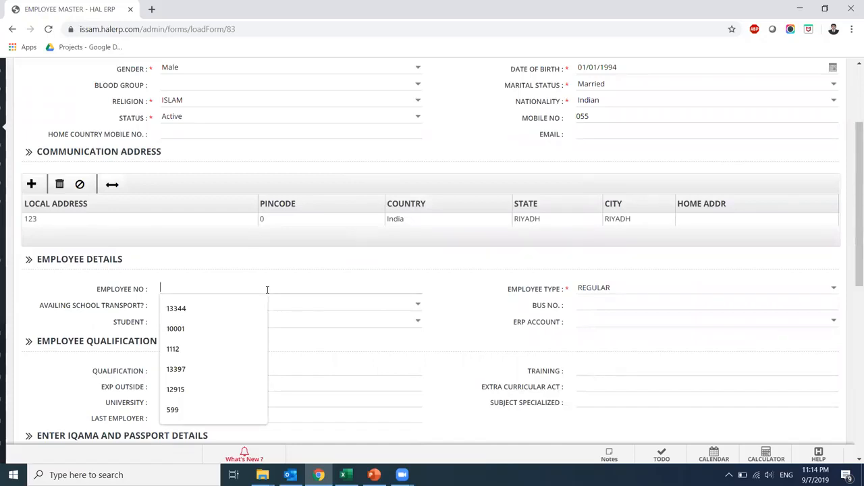
text(40)
text(90)
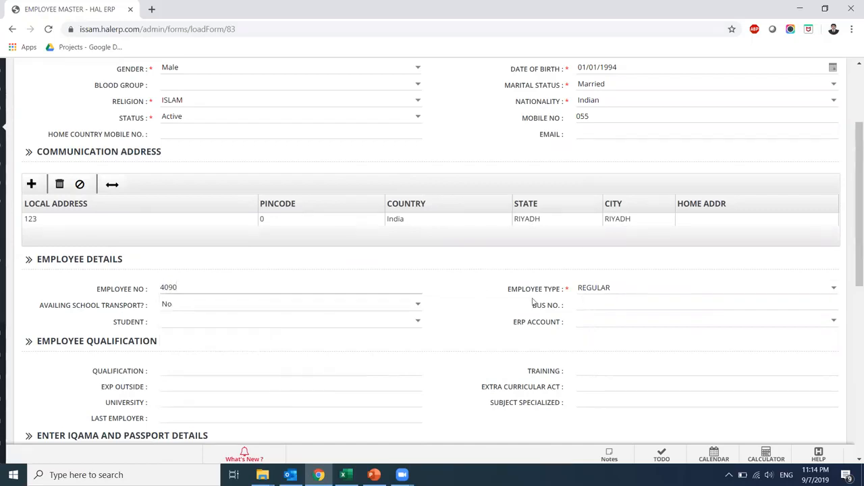
scroll(852, 242, down, 2)
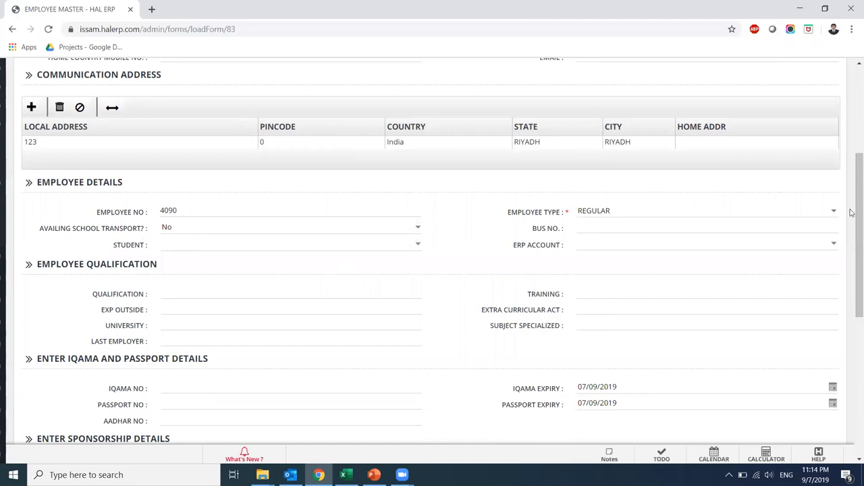
scroll(264, 161, down, 3)
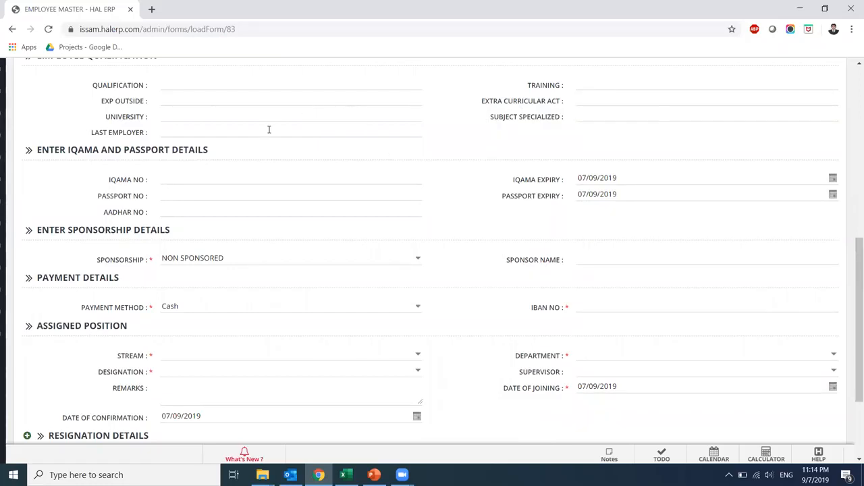
Enter the employee's Iqama number and passport number in the Iqama and Passport details
click(208, 179)
key(Tab)
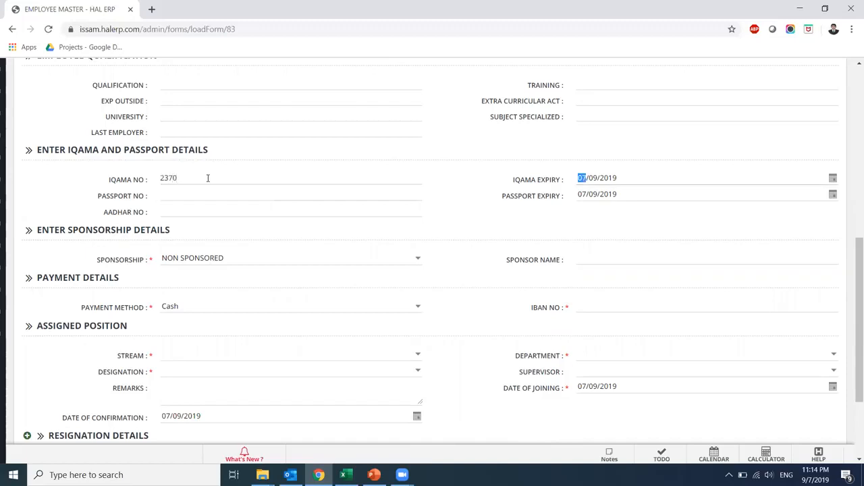
click(207, 195)
key(Tab)
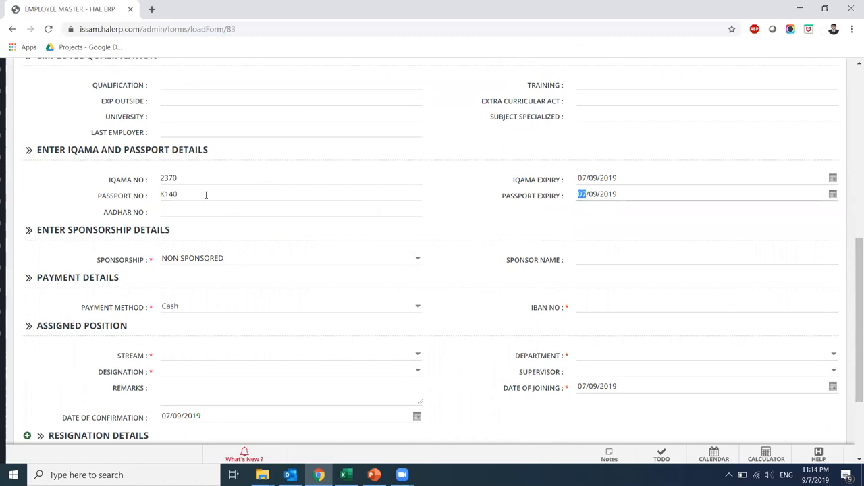
click(190, 211)
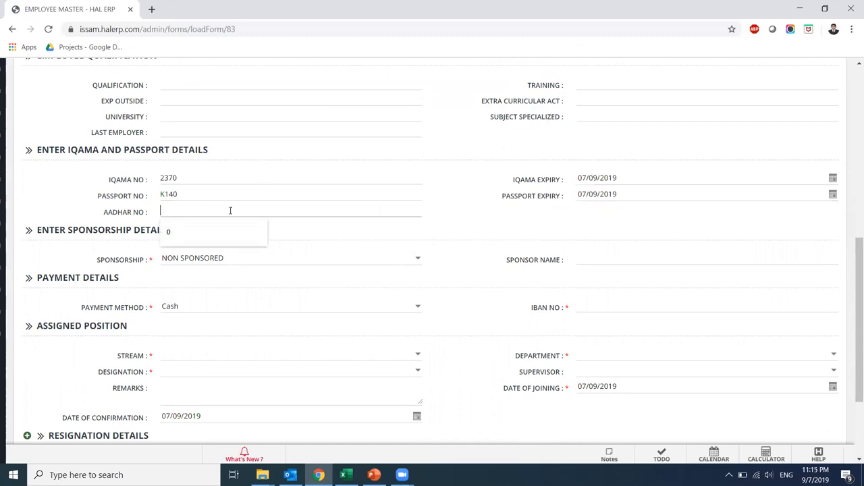
scroll(853, 275, down, 2)
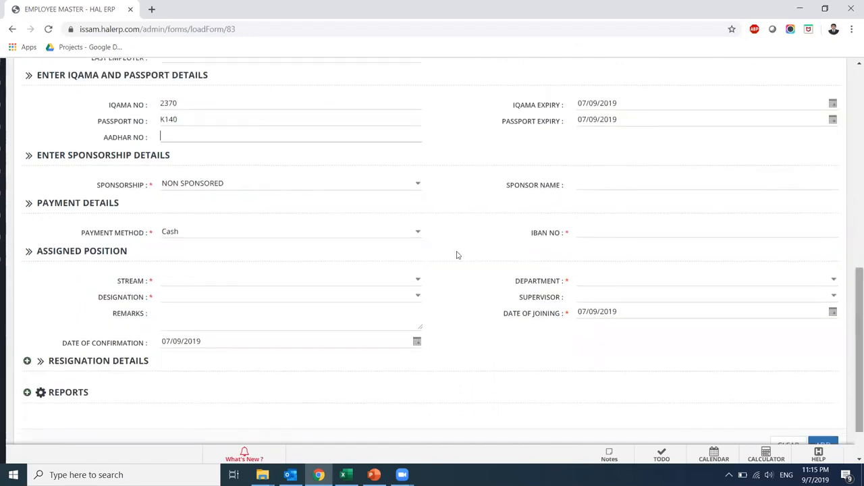
Set sponsorship to SPONSORED, payment method to Online, and enter the employee's IBAN
click(418, 183)
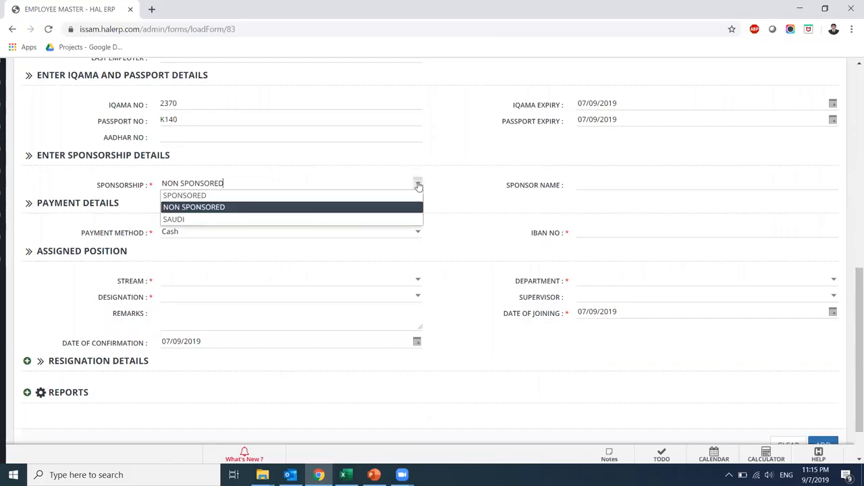
click(398, 199)
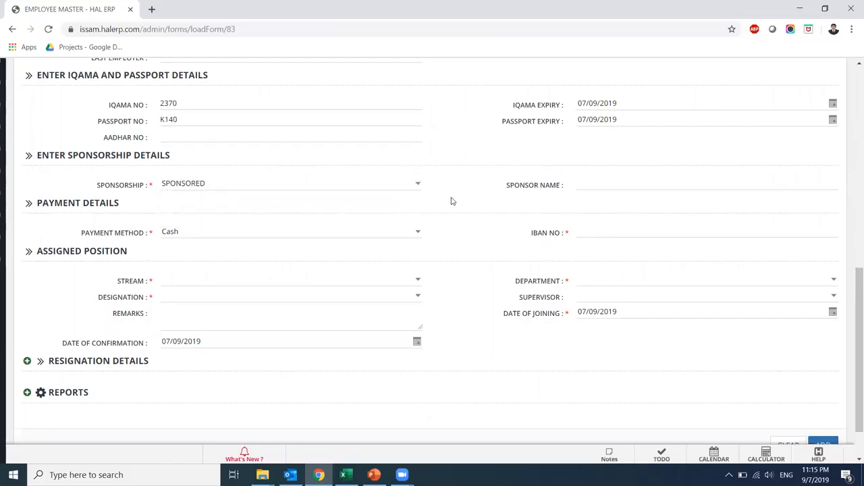
click(418, 231)
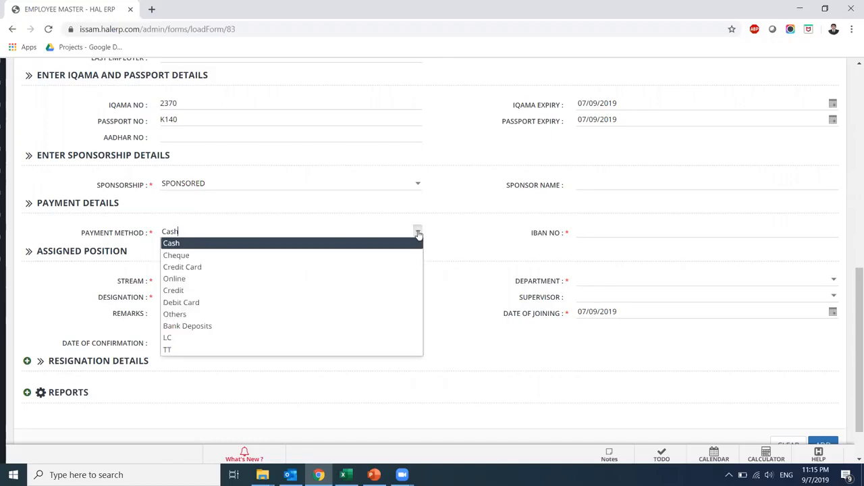
click(347, 290)
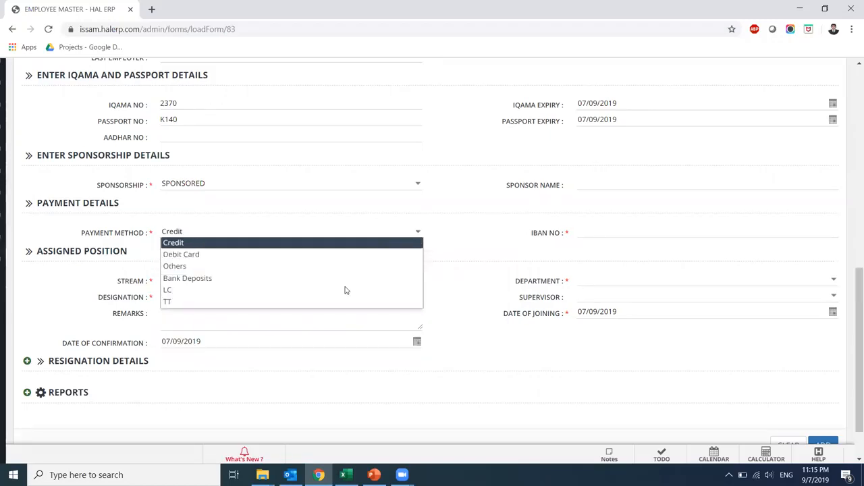
click(418, 234)
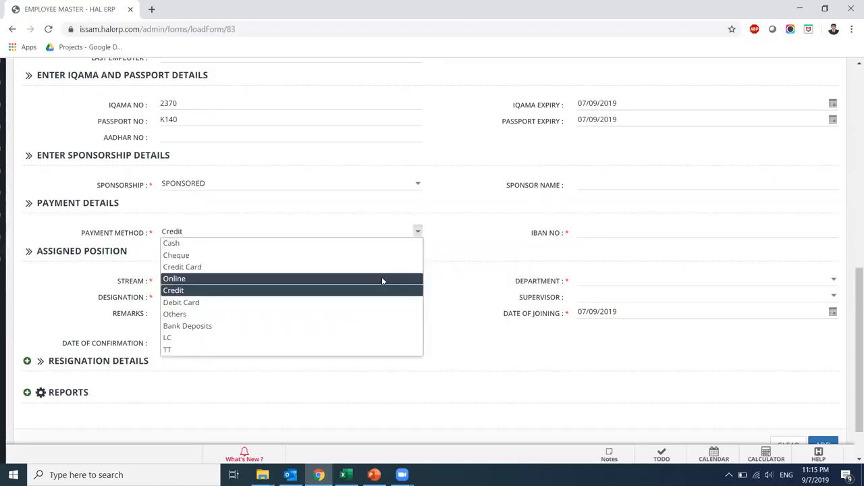
click(382, 277)
click(614, 233)
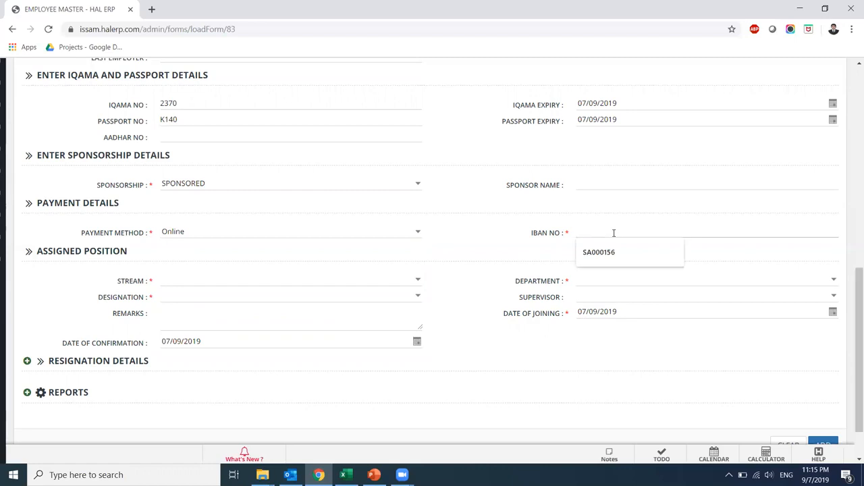
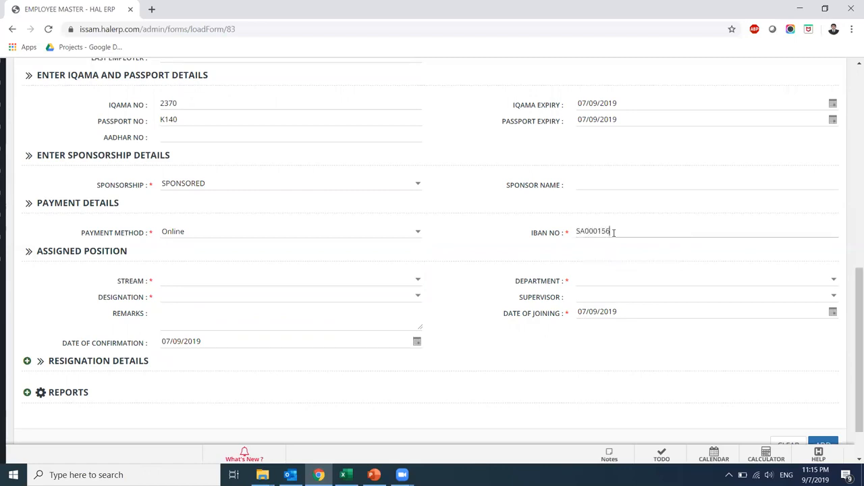
Assign stream IT, department HelpDesk, designation Helpdesk Technician and supervisor 4089
click(417, 279)
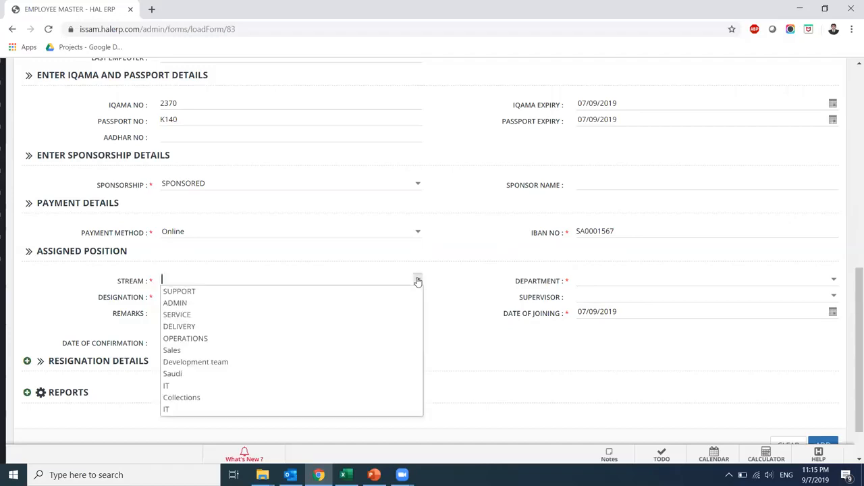
click(237, 410)
click(834, 279)
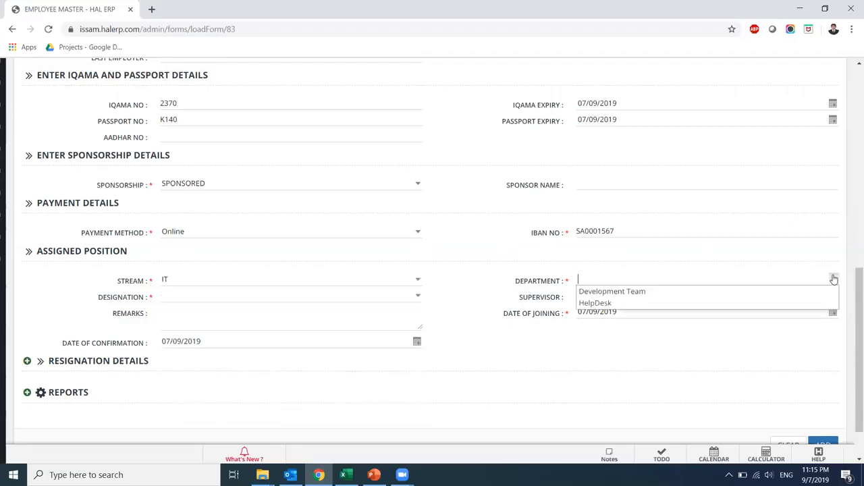
click(715, 302)
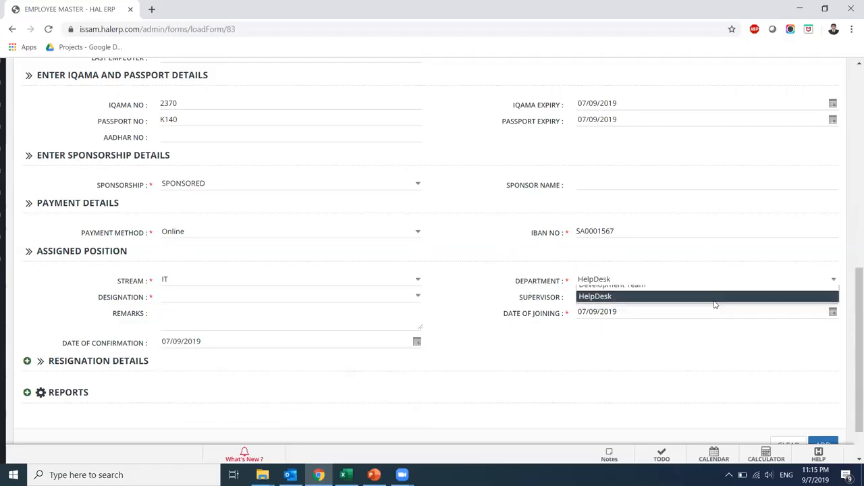
click(420, 300)
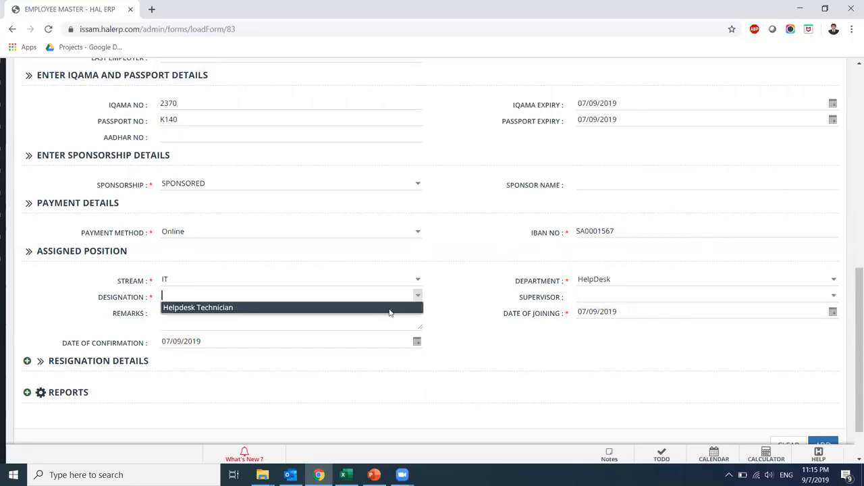
click(389, 309)
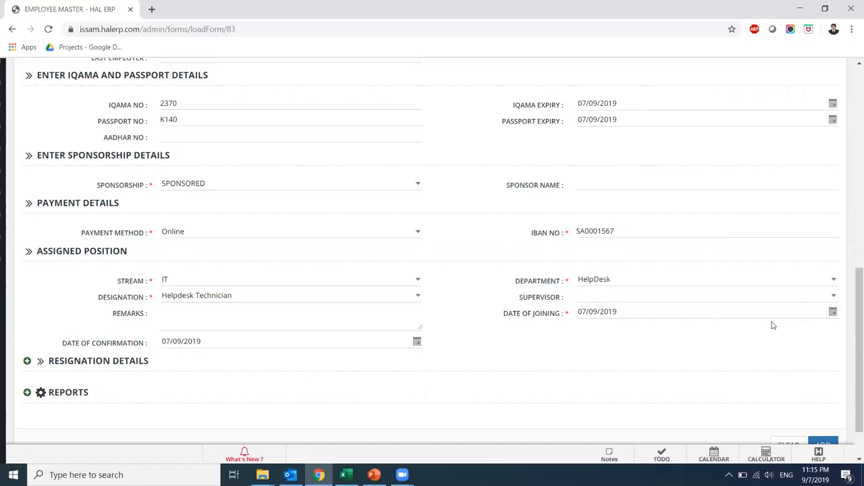
click(832, 301)
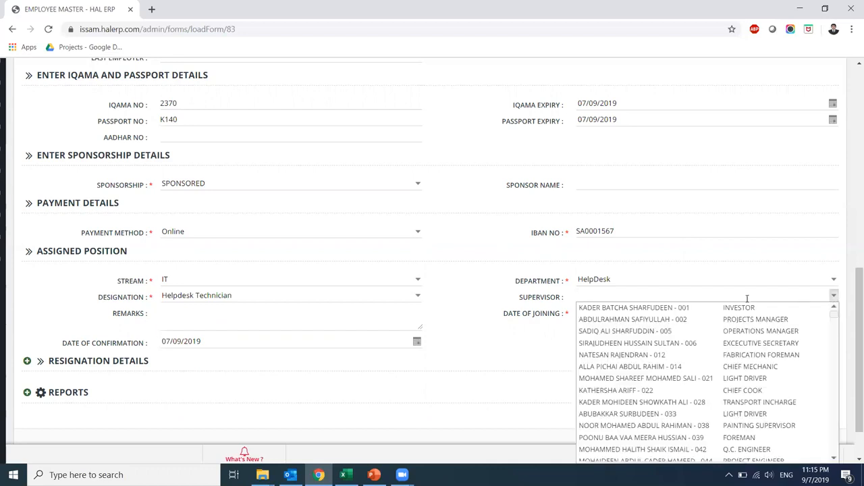
text(4089)
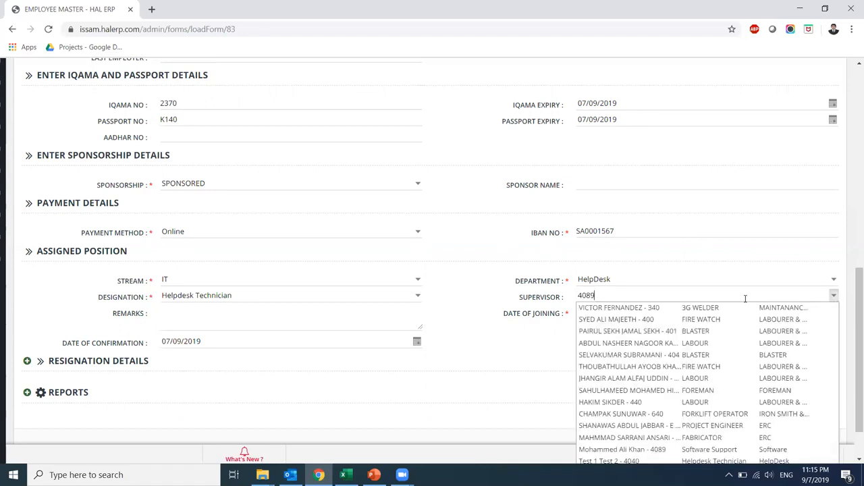
click(660, 306)
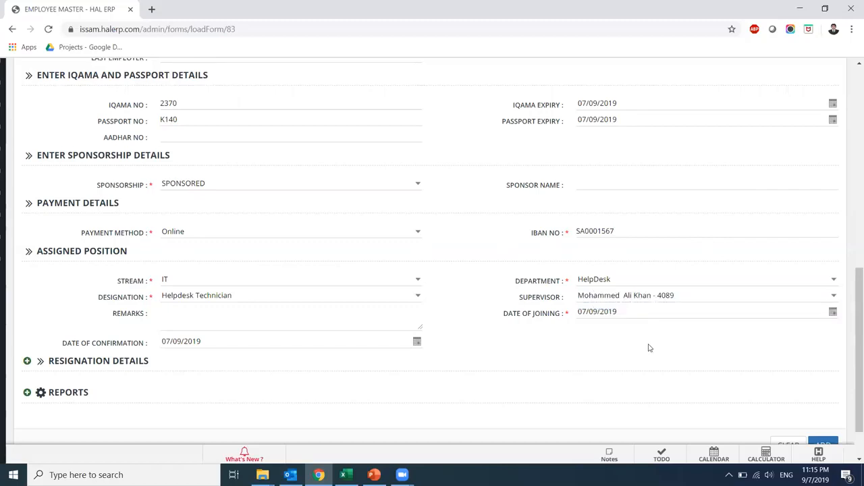
Set joining and confirmation dates to 01/08/2019 and save the new employee record
double_click(582, 312)
text(0108)
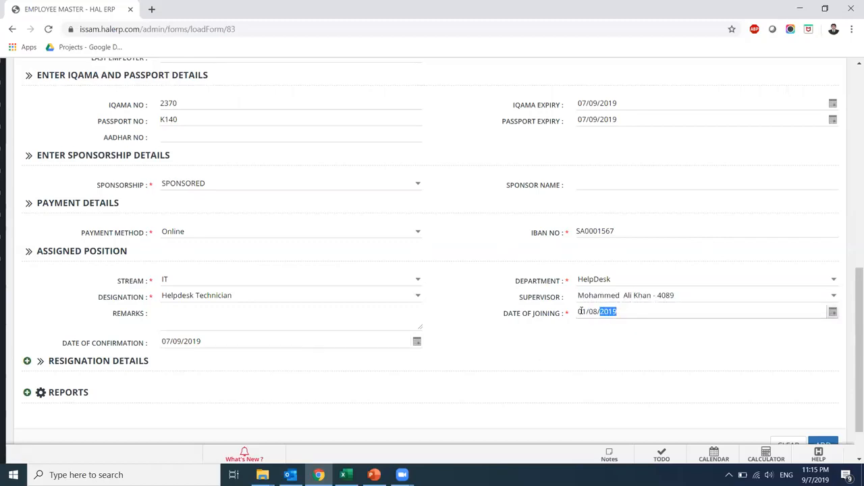
click(162, 341)
text(0108)
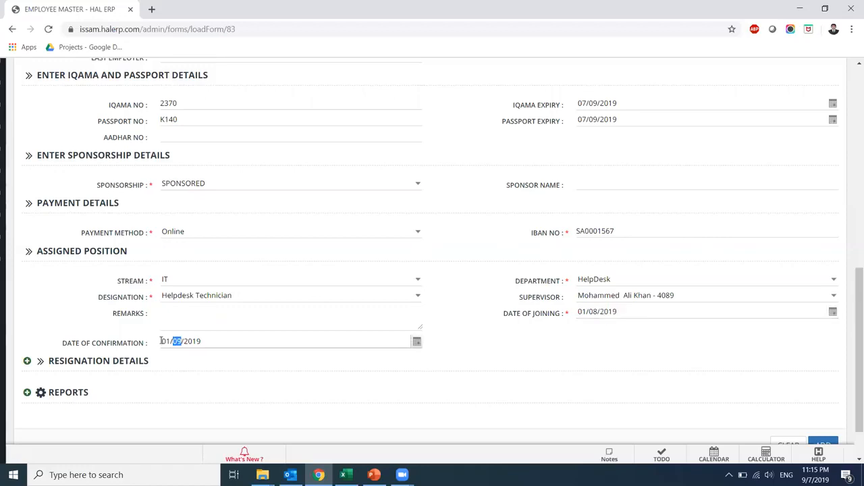
scroll(852, 365, down, 1)
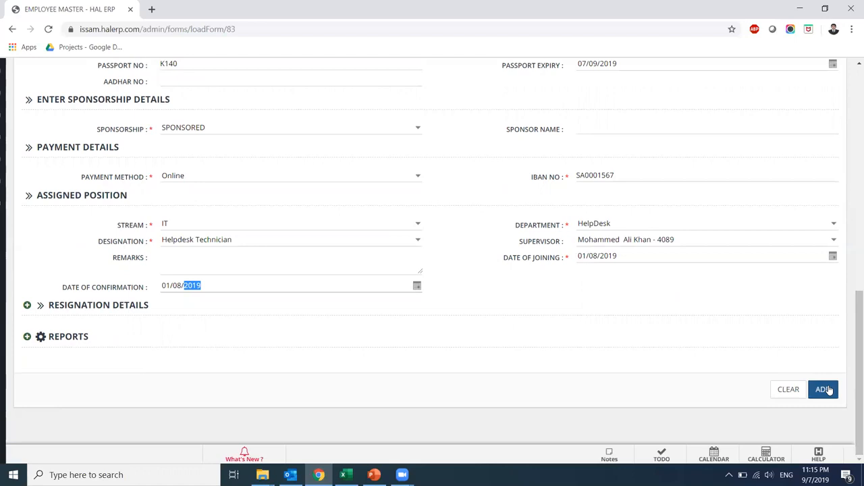
click(826, 390)
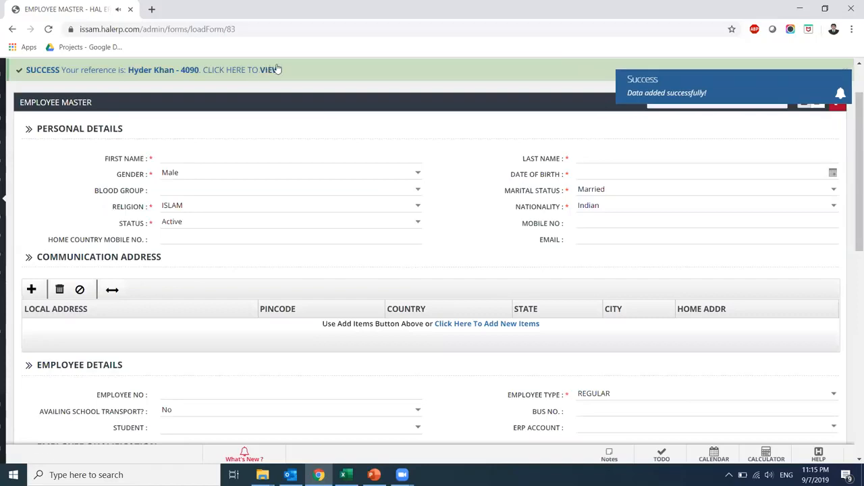
Go to Payroll Master under Human Resource and start a new payroll configuration
mouse_move(3, 266)
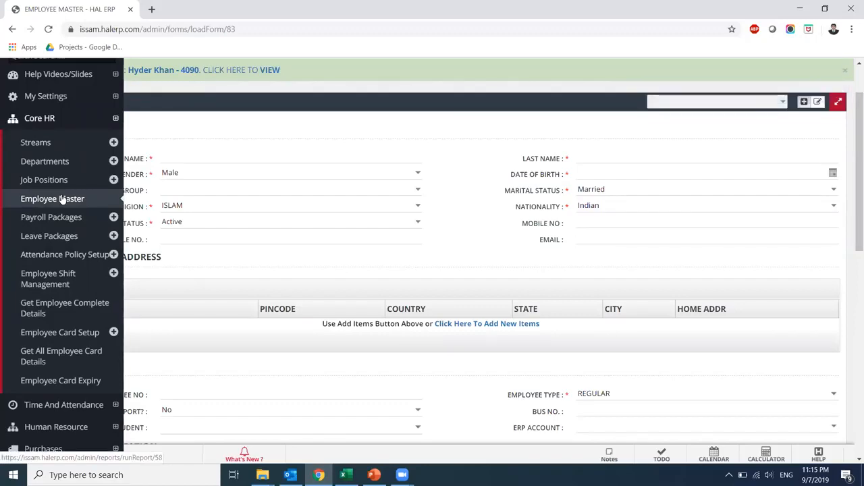
click(37, 121)
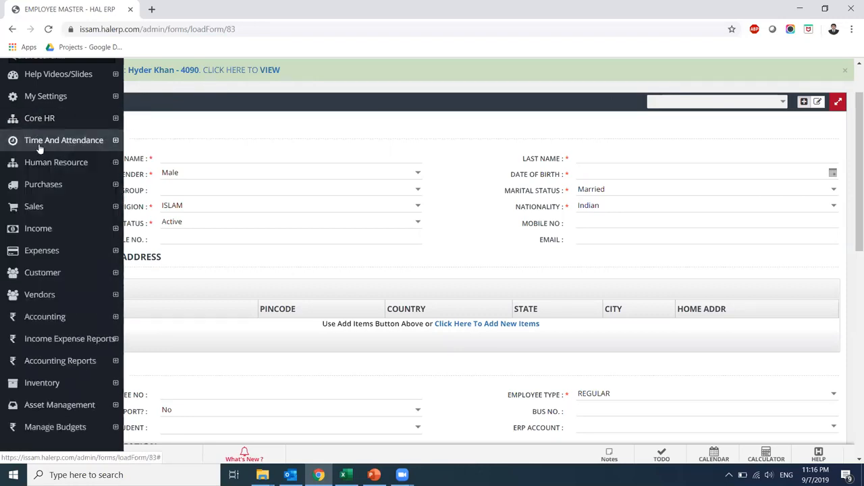
click(43, 162)
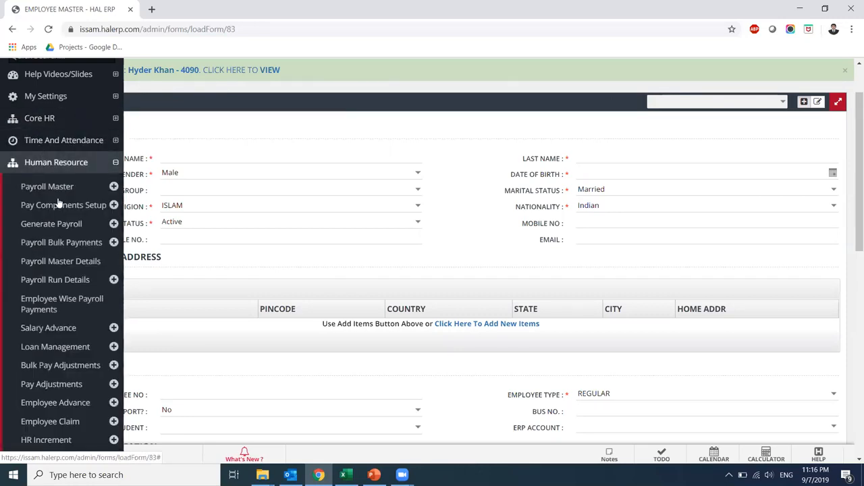
click(51, 187)
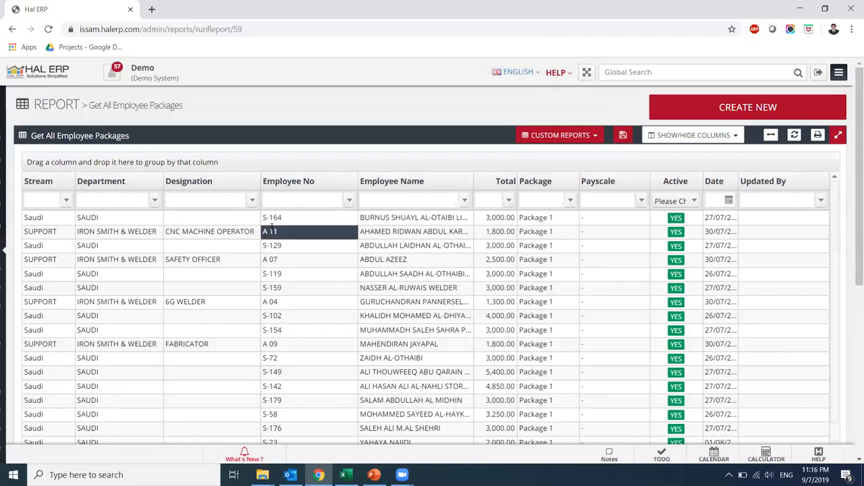
click(704, 114)
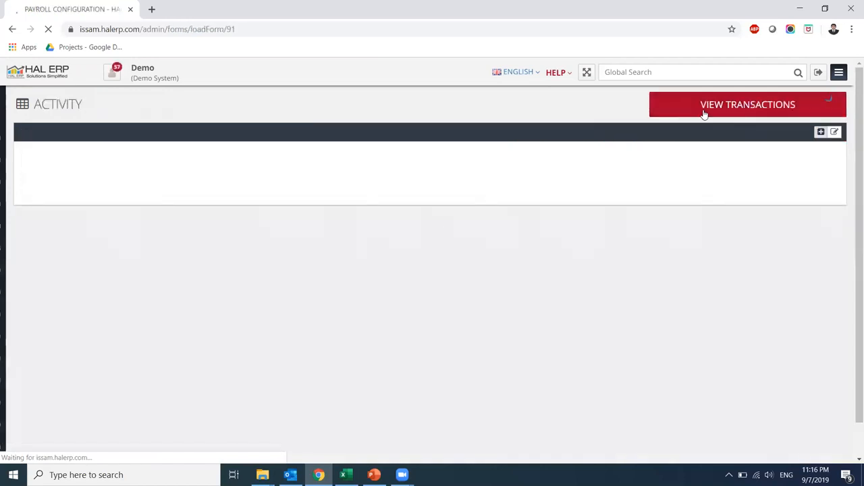
Select employee 4090, filling IT, HelpDesk, Helpdesk Technician and Package 1 (2730.00)
scroll(264, 187, down, 2)
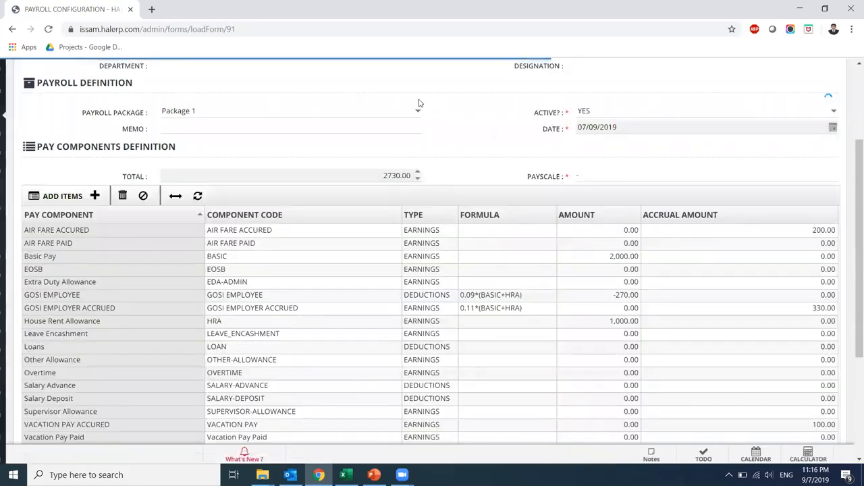
scroll(851, 158, up, 2)
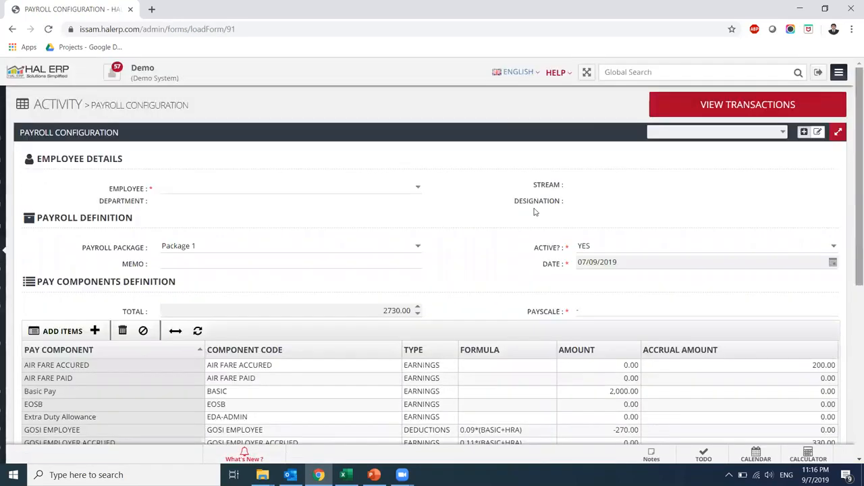
click(415, 188)
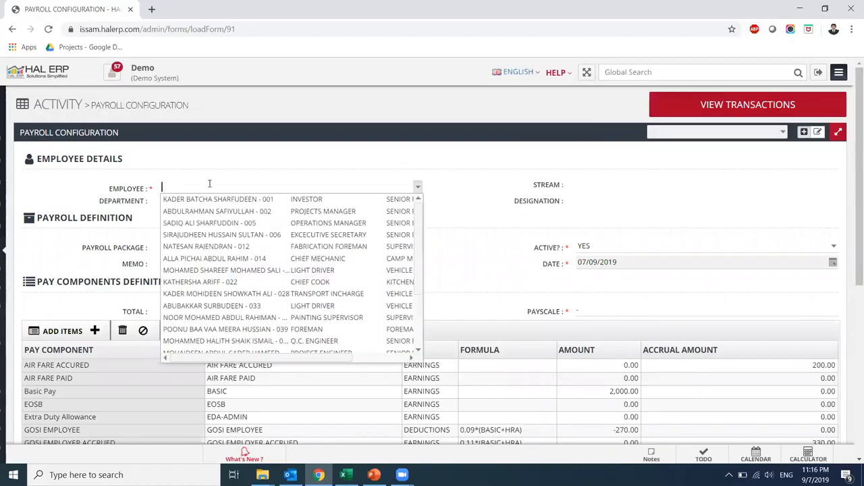
text(4090)
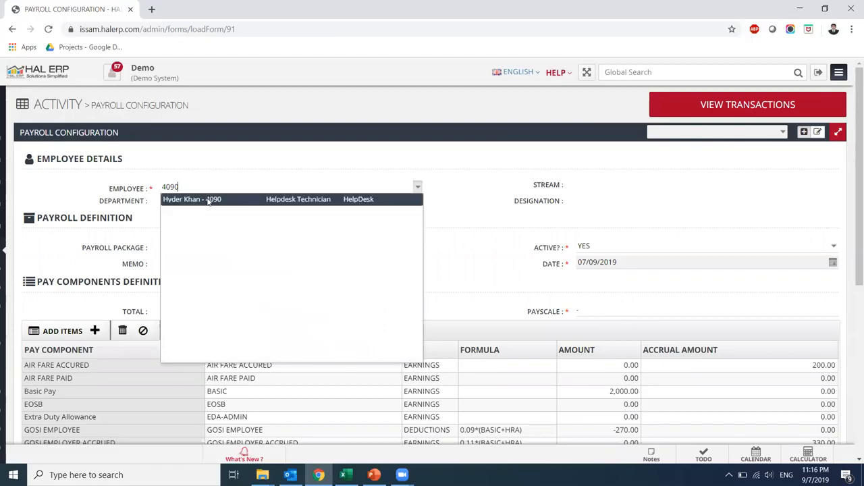
click(209, 201)
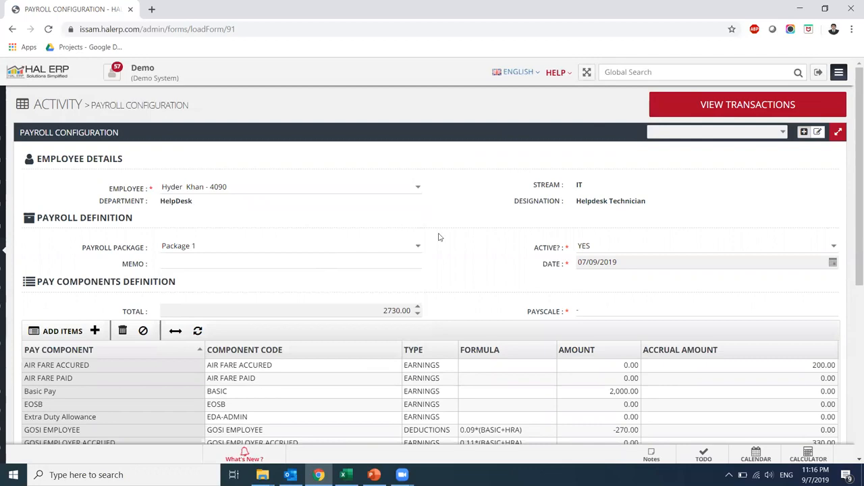
drag(853, 198, 852, 278)
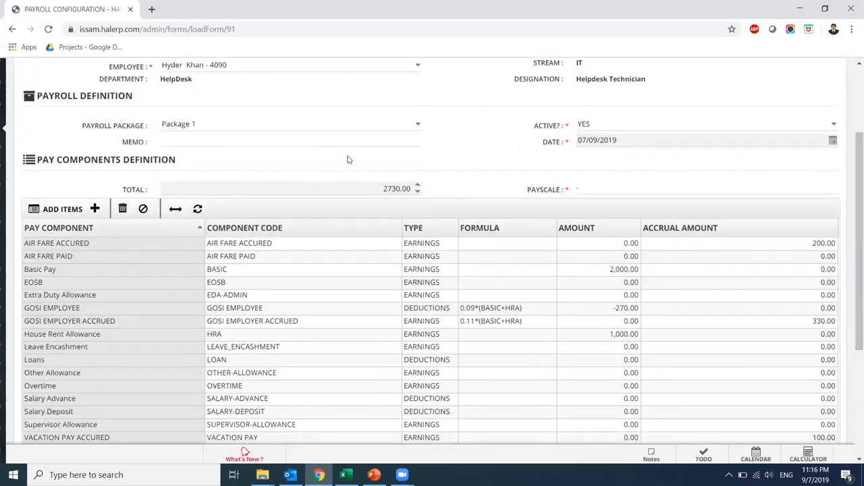
Set Basic Pay to 4,000 and delete the GOSI Employee and GOSI Employer Accrued formulas
click(597, 269)
text(40)
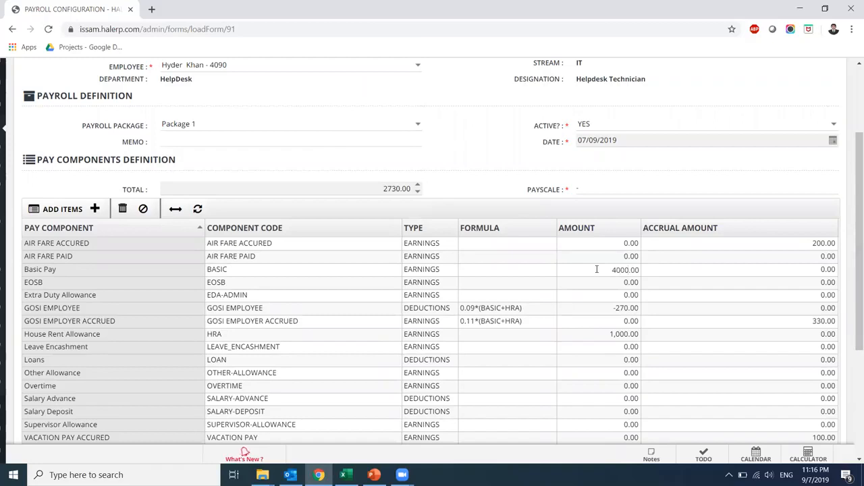
click(533, 311)
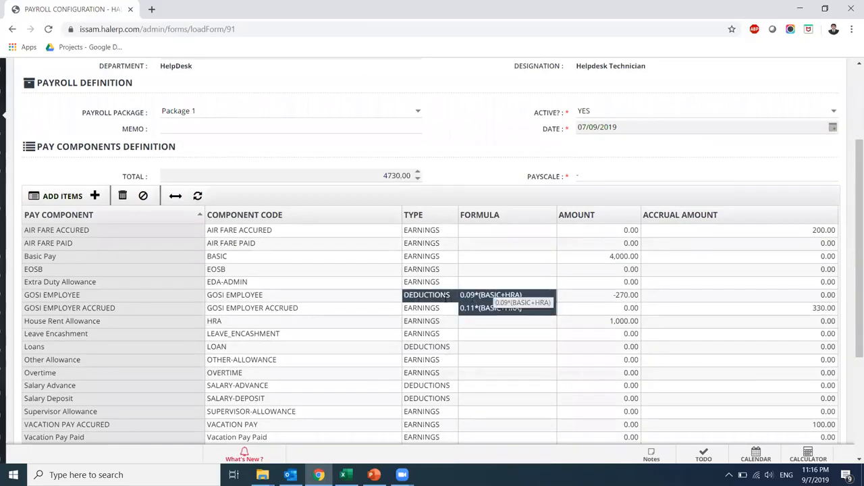
click(526, 294)
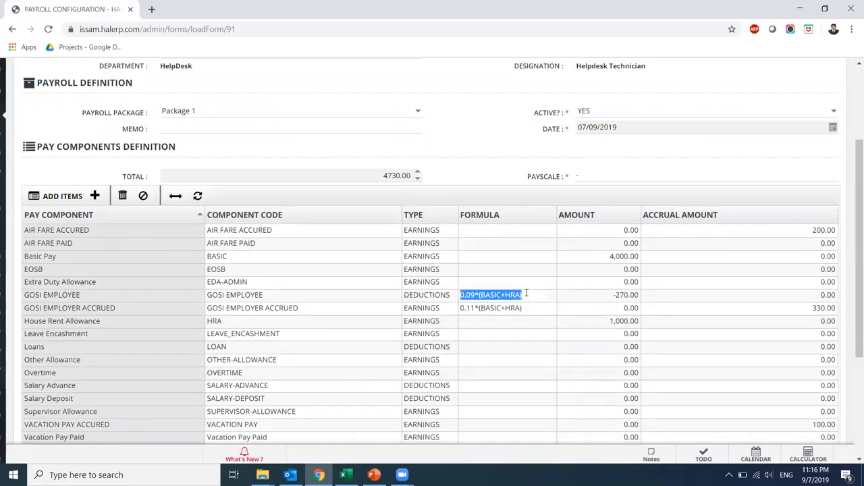
key(Delete)
click(529, 313)
click(529, 311)
key(Delete)
Zero the GOSI Employee amount and the GOSI Employer Accrued accrual amount
click(612, 300)
click(609, 297)
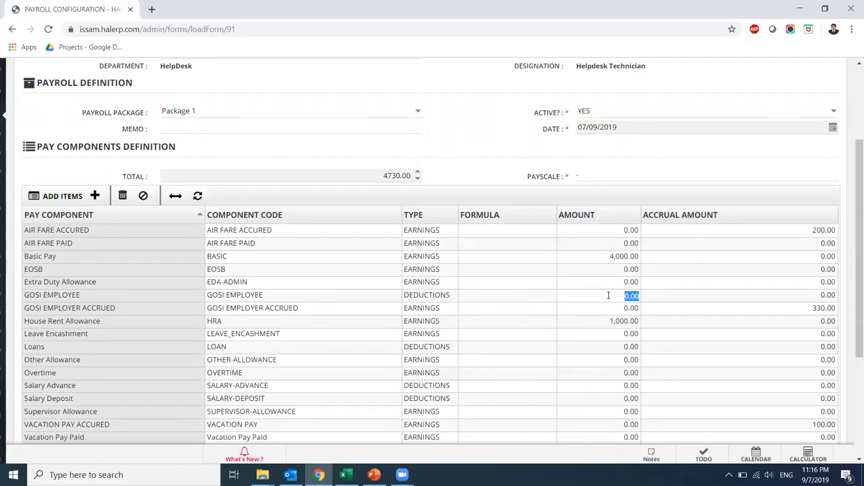
key(Return)
click(801, 309)
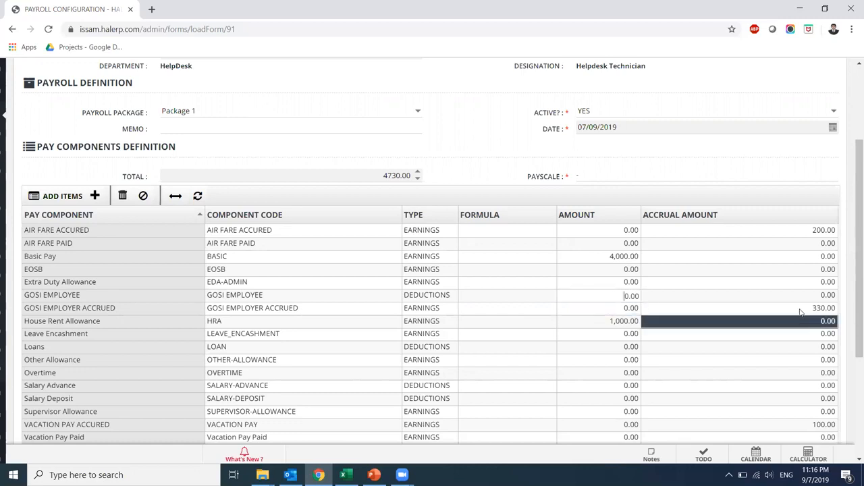
click(801, 309)
text(0)
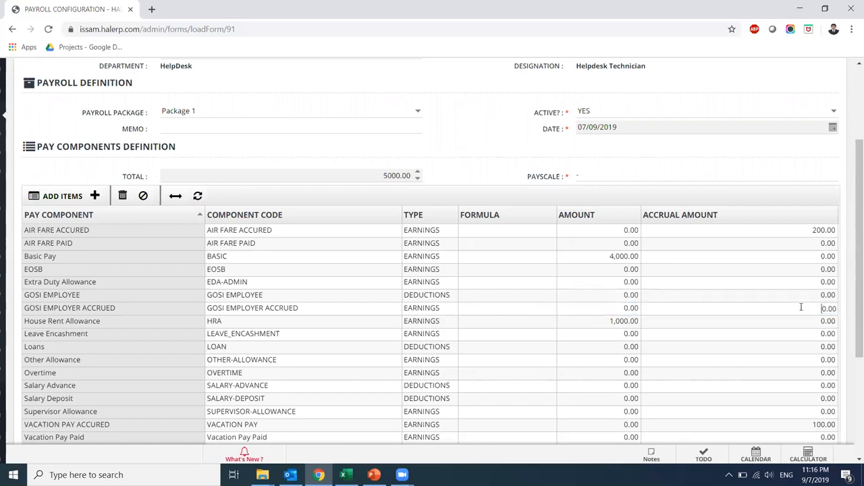
click(603, 322)
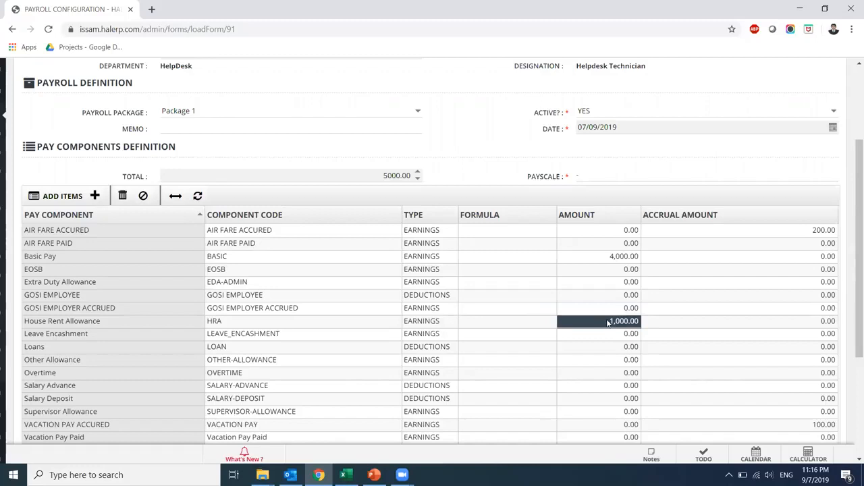
Set the House Rent Allowance formula to BASIC*0.25 and add the 5000.00 configuration
click(468, 323)
click(469, 321)
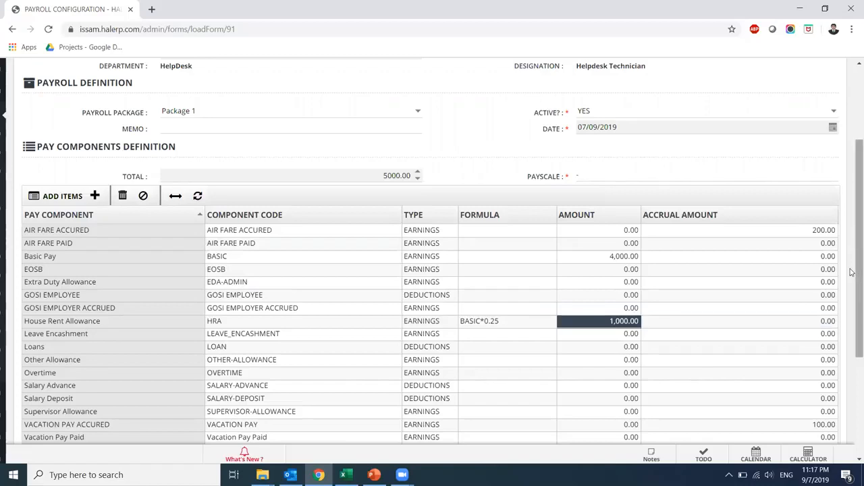
drag(853, 272, 855, 319)
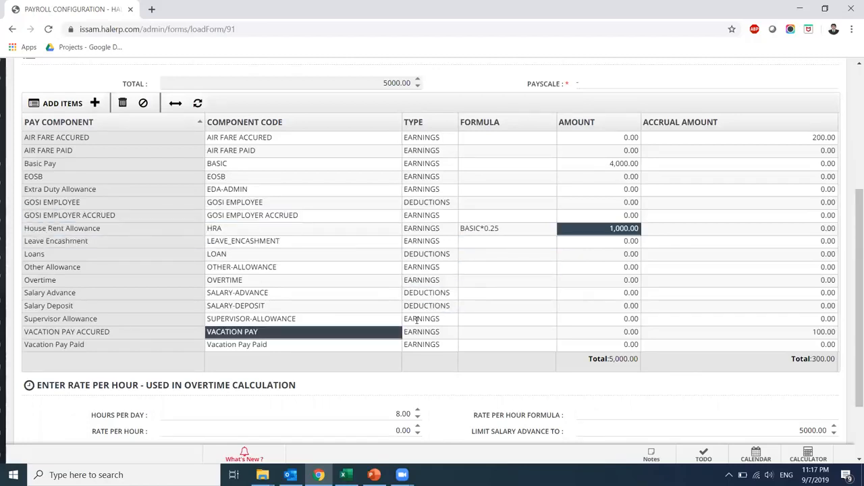
scroll(852, 334, down, 2)
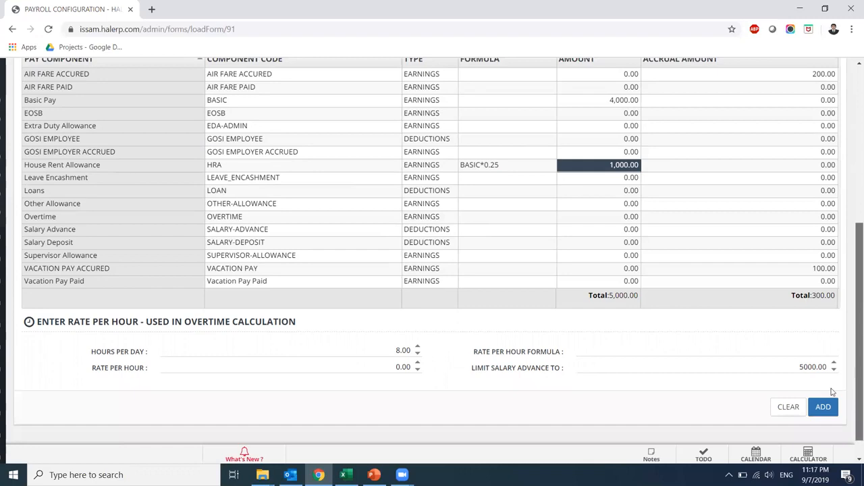
click(823, 407)
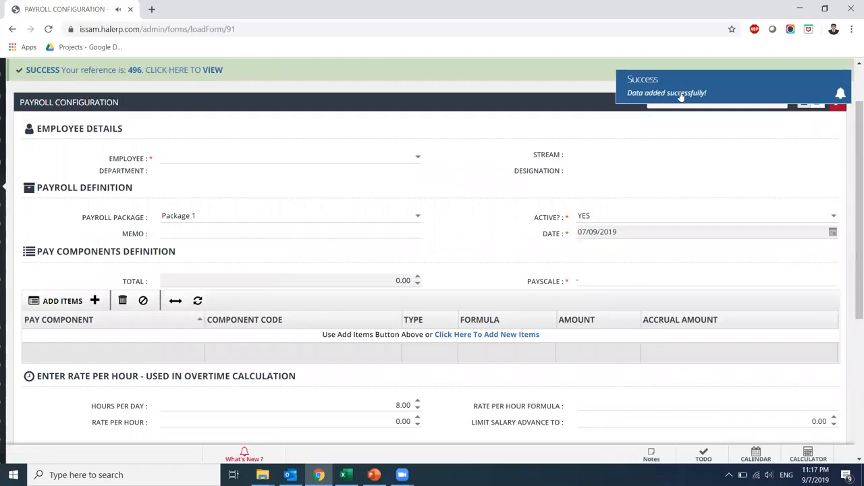
Open saved configuration 496, zero the Air Fare and Vacation Pay accruals, and save
click(211, 70)
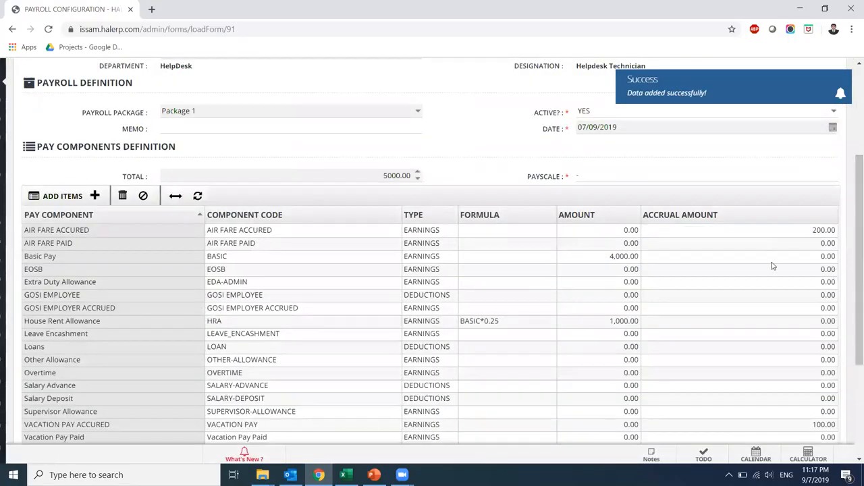
scroll(857, 264, down, 1)
click(544, 218)
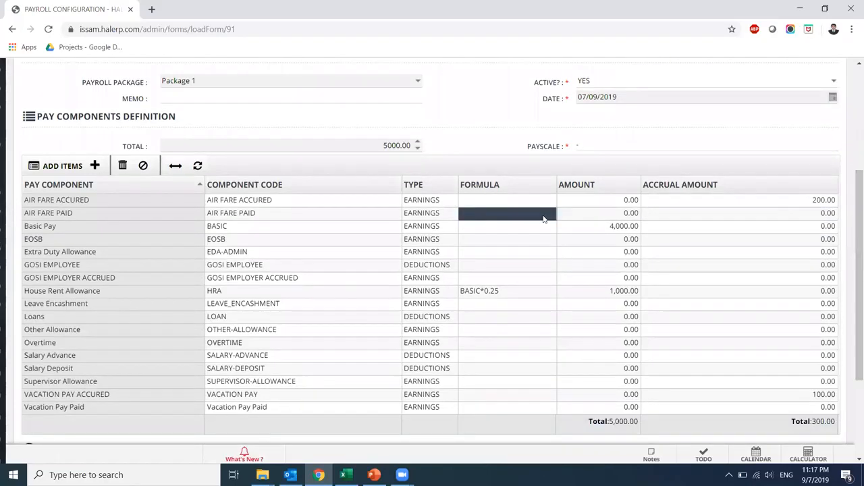
click(759, 202)
click(770, 200)
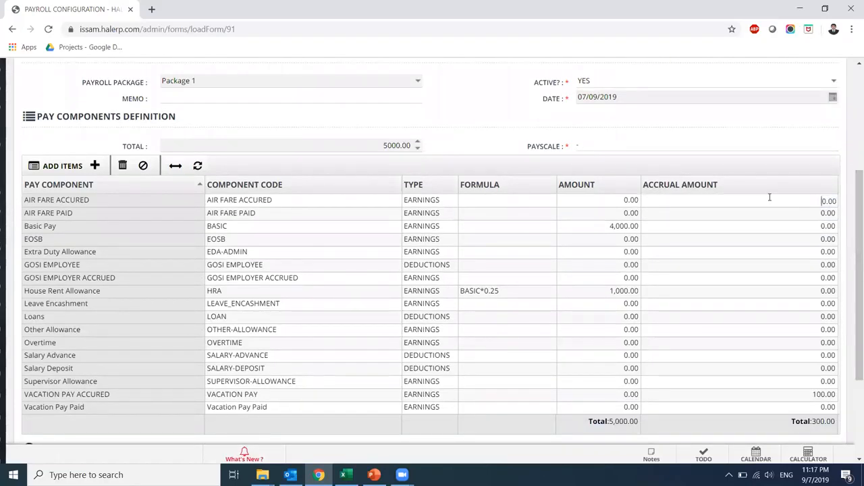
click(796, 394)
click(788, 342)
scroll(852, 396, down, 3)
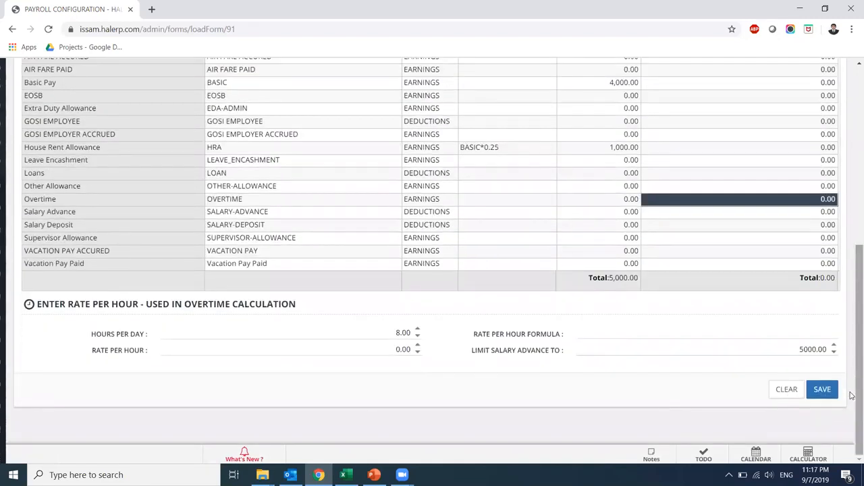
click(818, 399)
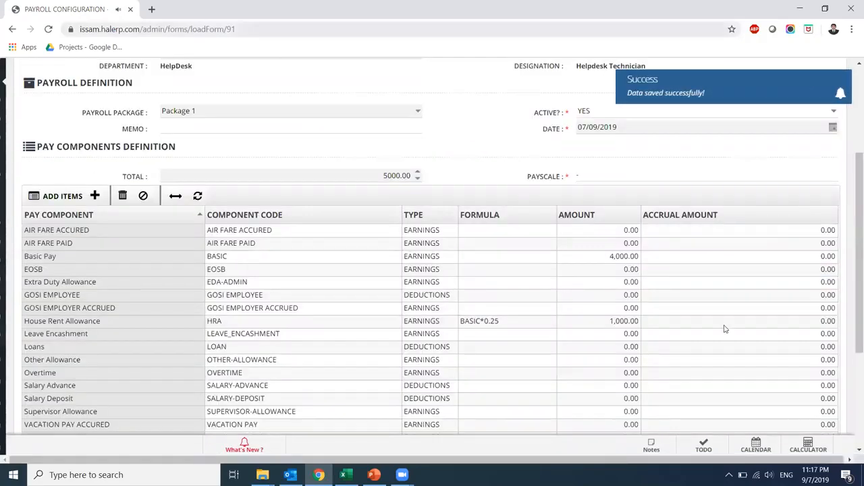
drag(852, 287, 852, 372)
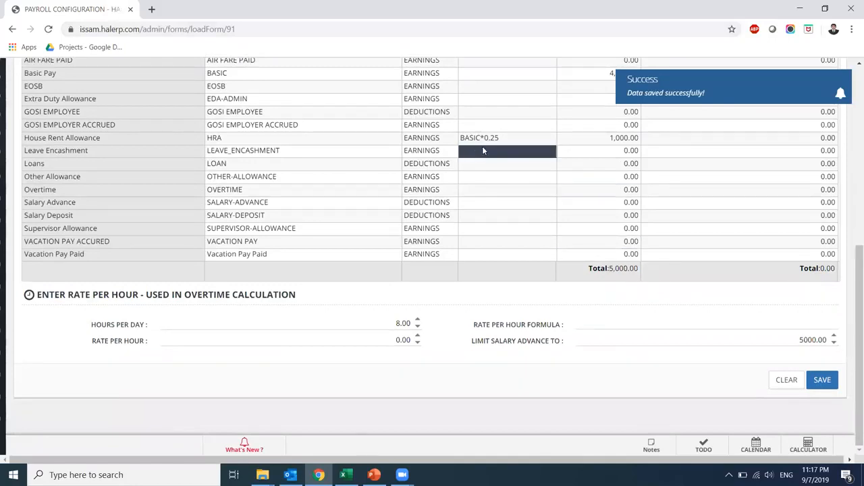
drag(852, 343, 852, 157)
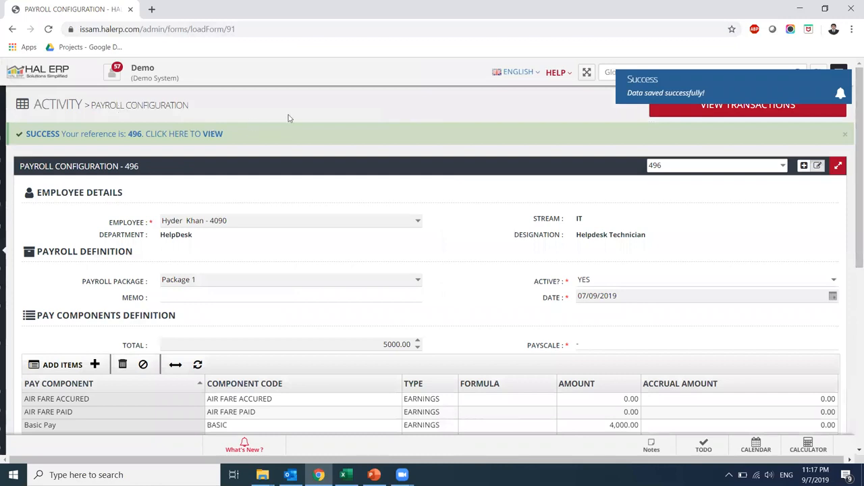
Open the On Site Shift Employees shift from Core HR's Employee Shift Management list
mouse_move(2, 304)
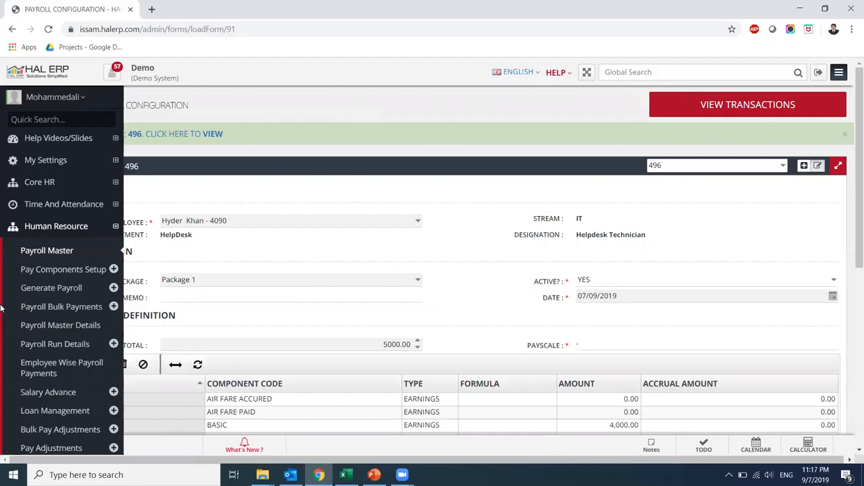
click(36, 187)
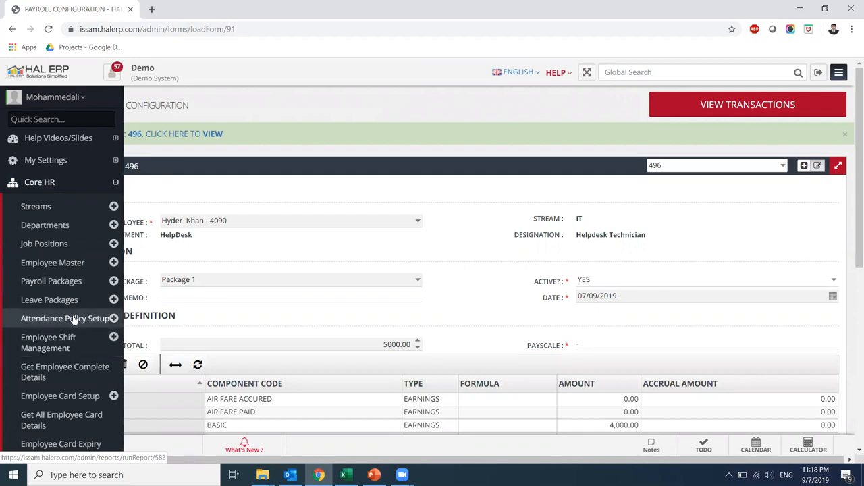
click(74, 346)
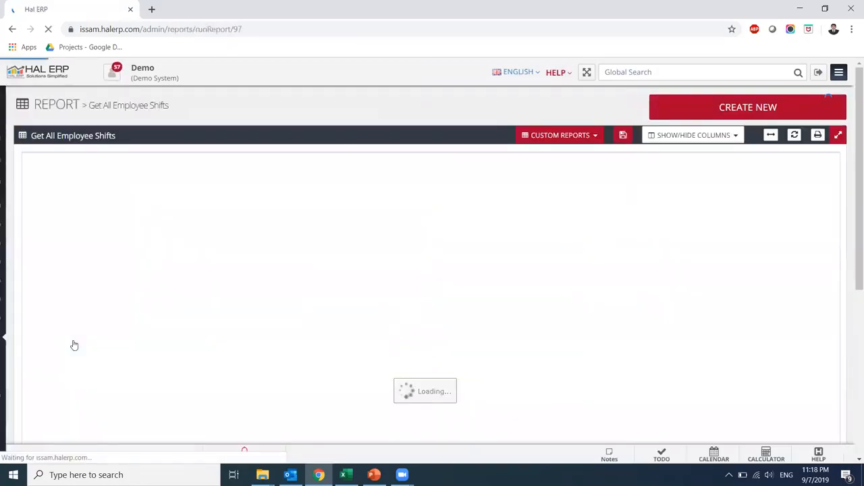
click(82, 217)
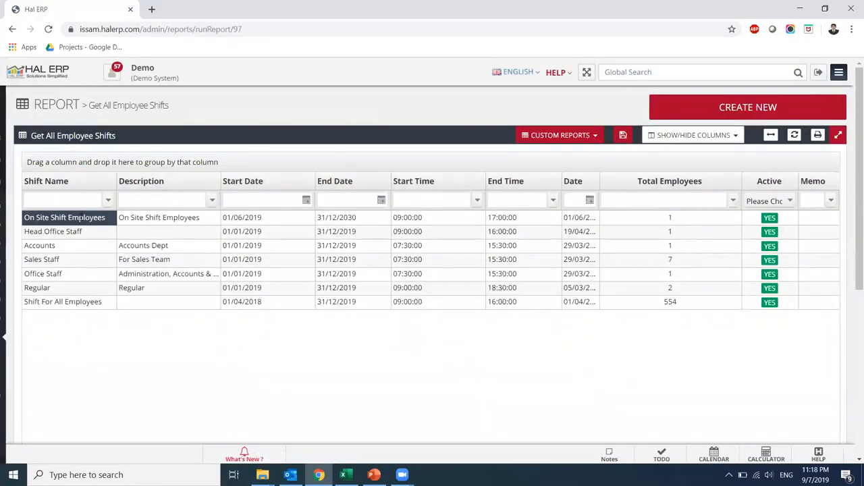
double_click(82, 218)
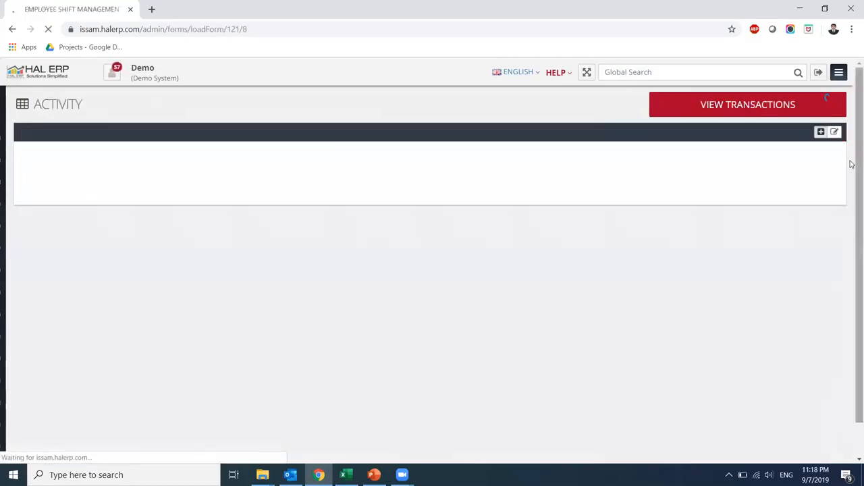
Filter the shift's employee picker to employee 4090 and tick that row
scroll(852, 169, down, 2)
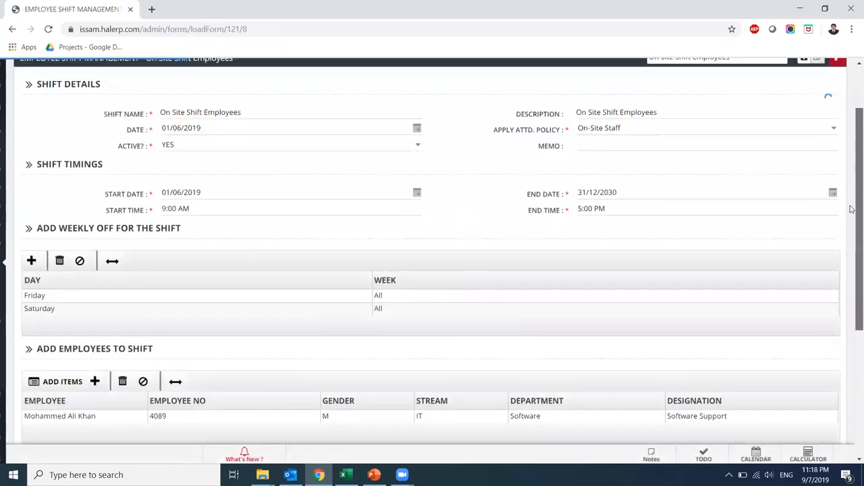
scroll(851, 177, up, 1)
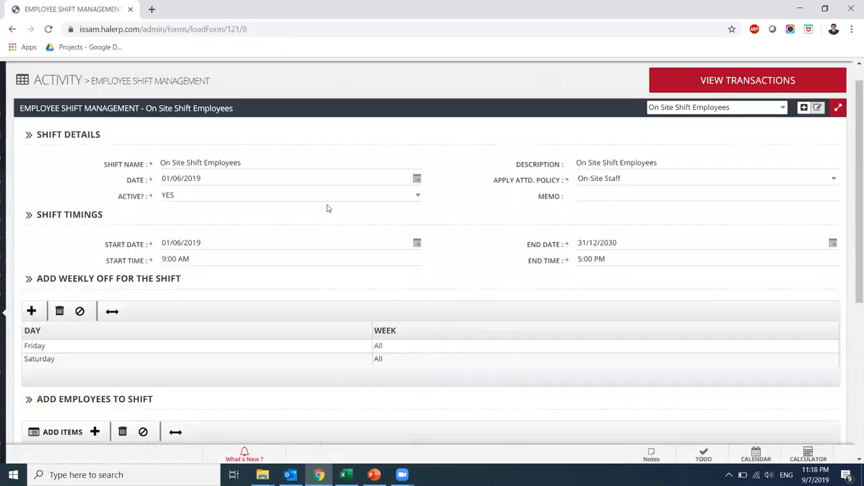
drag(852, 194, 852, 279)
click(104, 208)
click(104, 196)
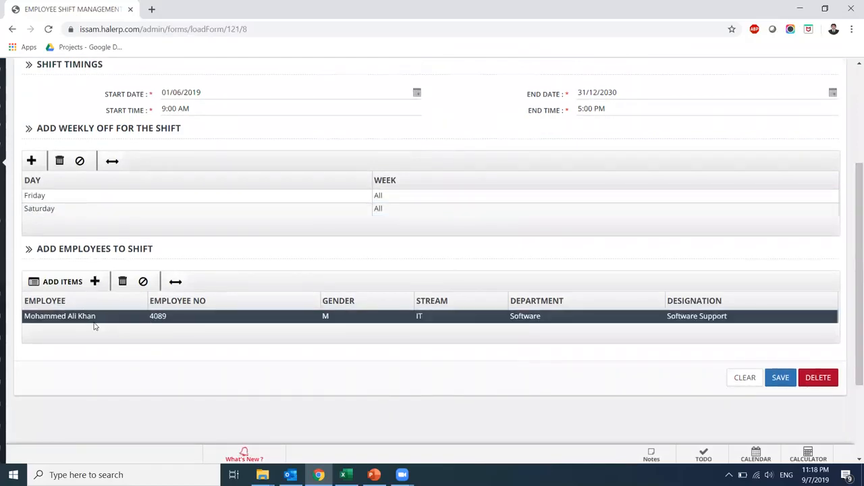
click(63, 282)
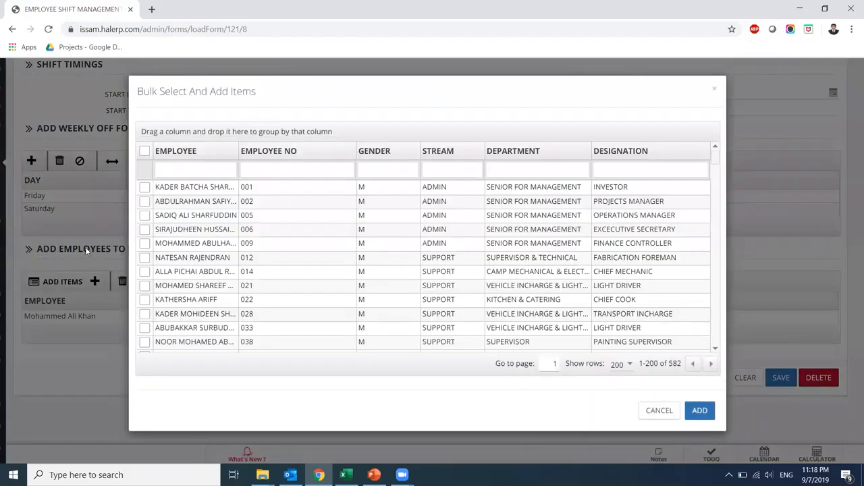
click(187, 169)
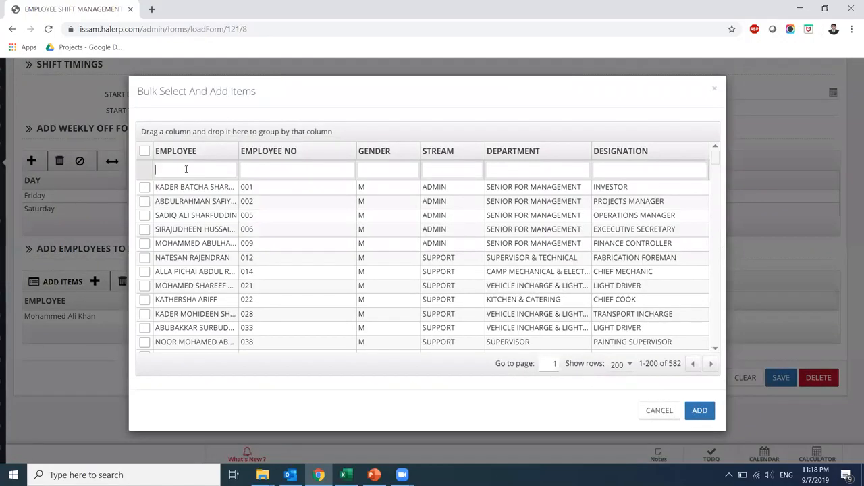
click(248, 173)
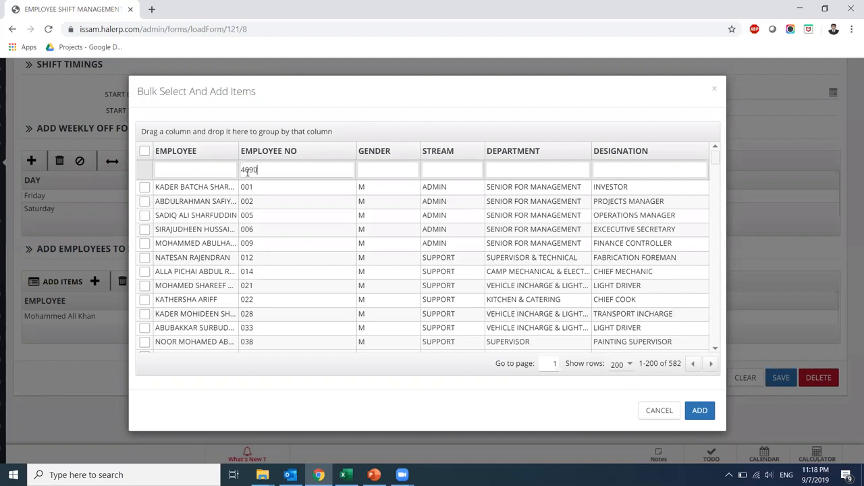
key(Return)
click(144, 187)
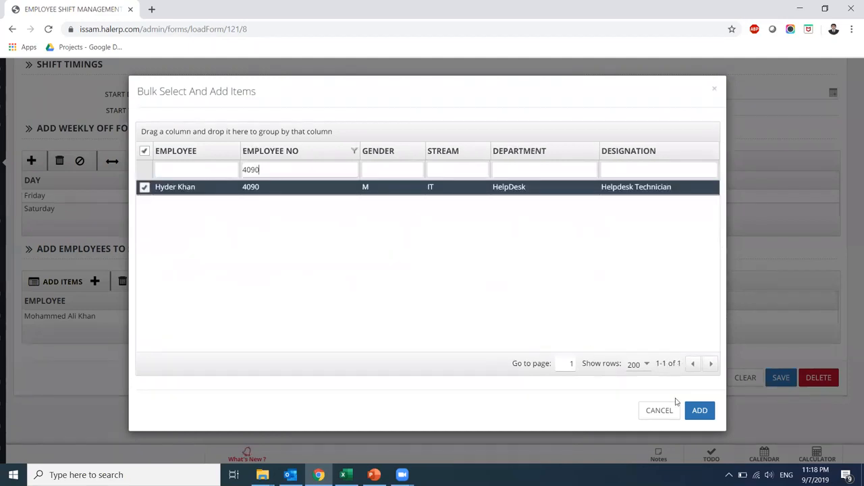
Add employee 4090 to the On Site Shift Employees shift and save
click(699, 414)
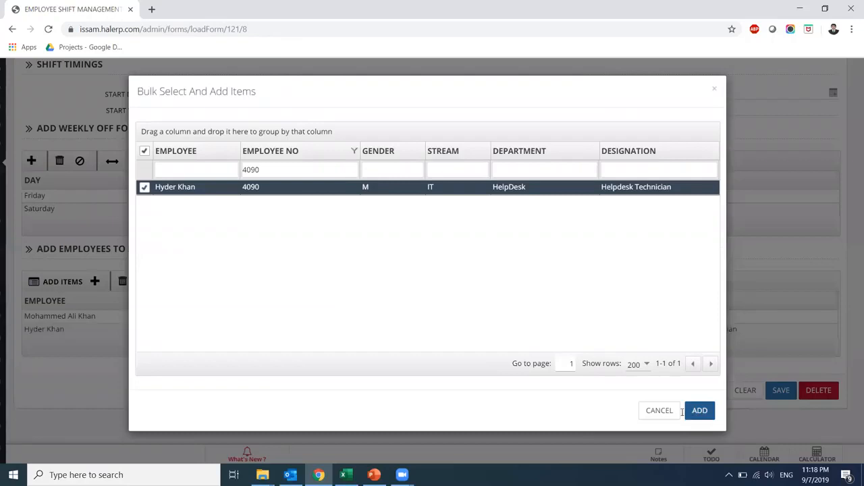
click(660, 411)
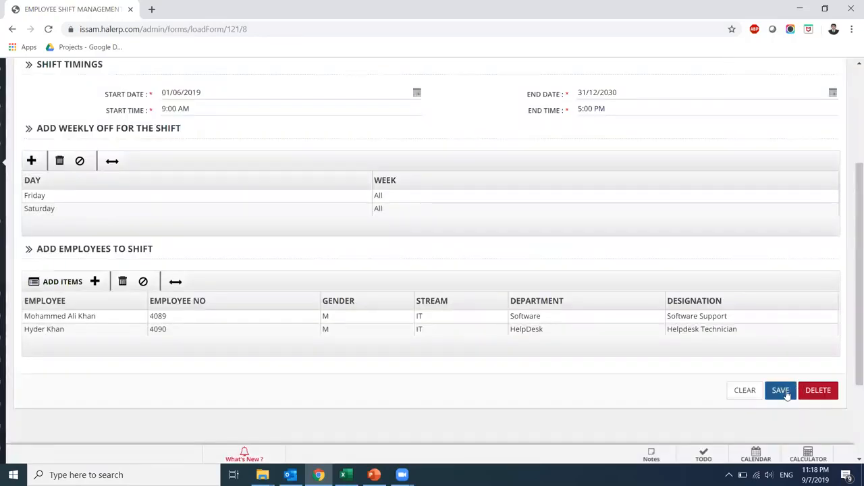
click(781, 391)
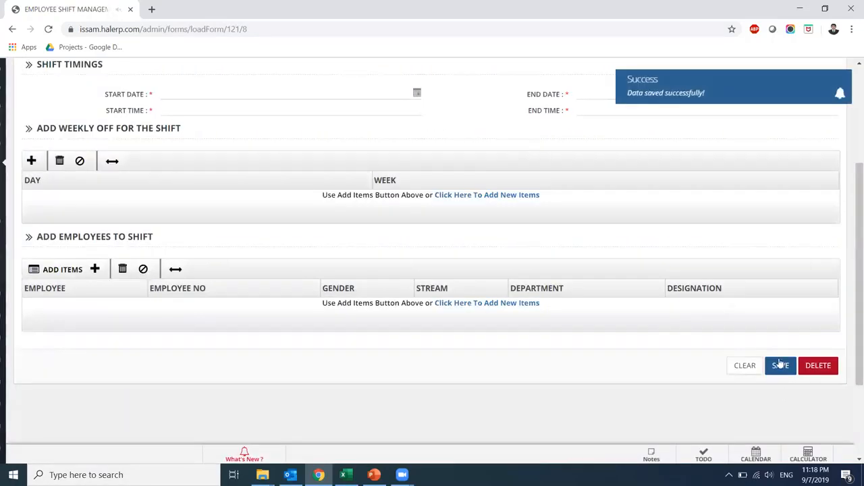
Open the Master Package from the Leave Packages list under Core HR Payroll Packages
mouse_move(2, 201)
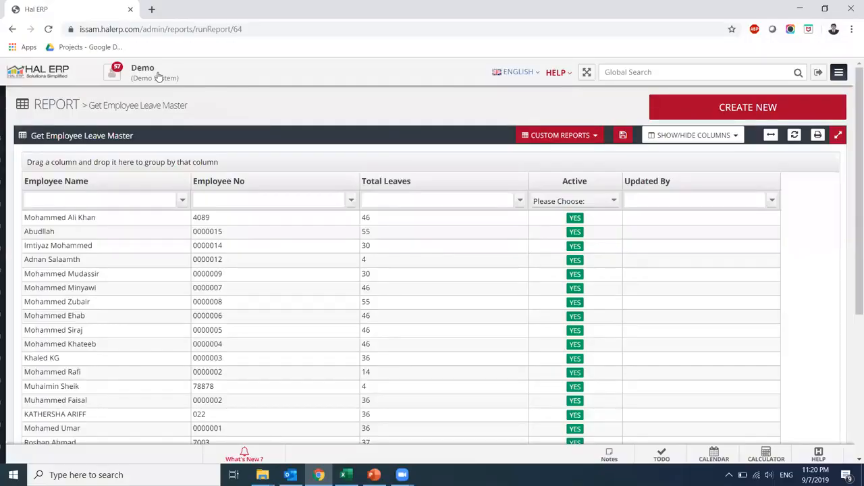
click(36, 183)
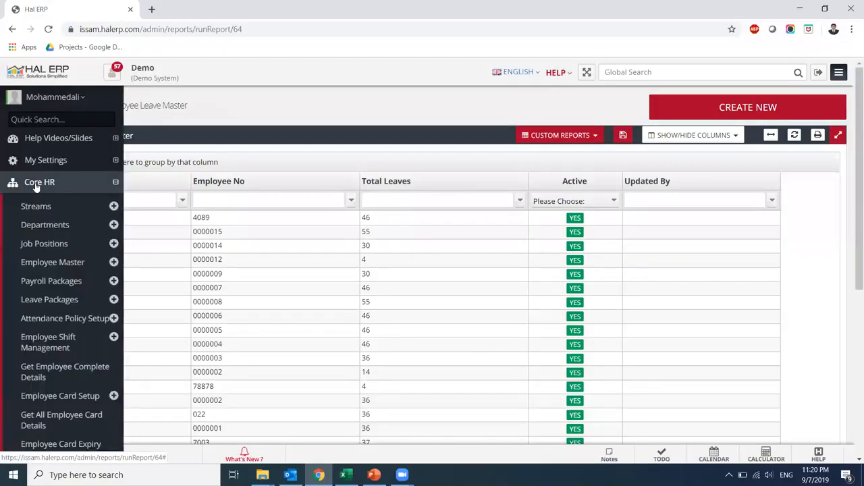
click(59, 284)
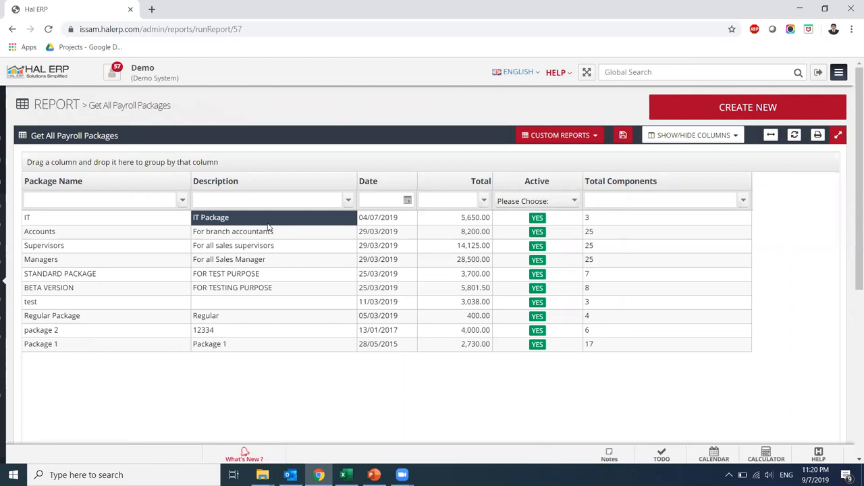
mouse_move(42, 289)
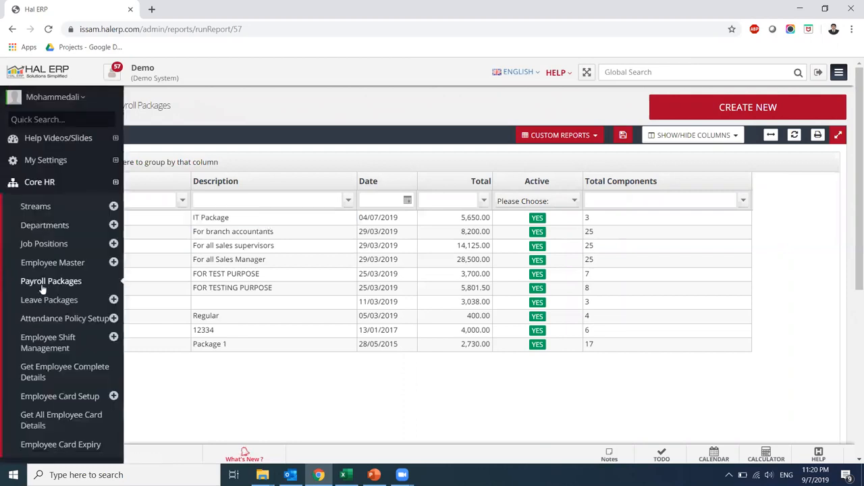
click(87, 304)
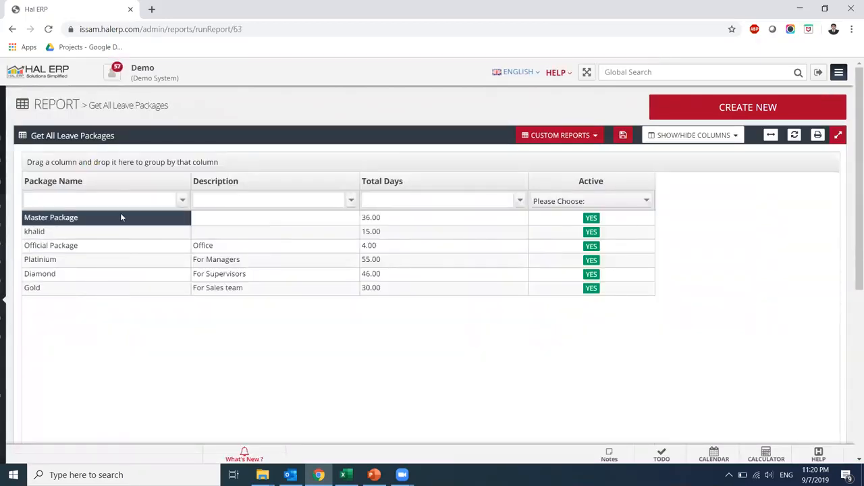
click(121, 217)
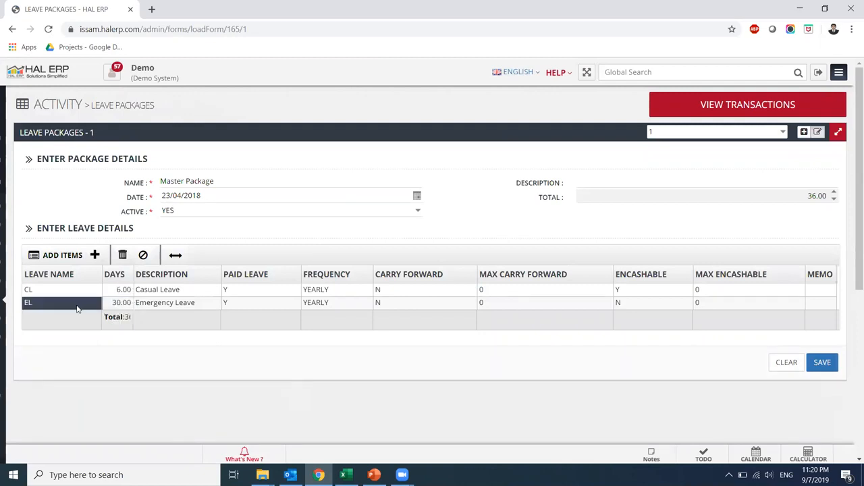
Replace the EL row with VAC-1 Vacation 1 - Yearly and save the Master Package
click(77, 306)
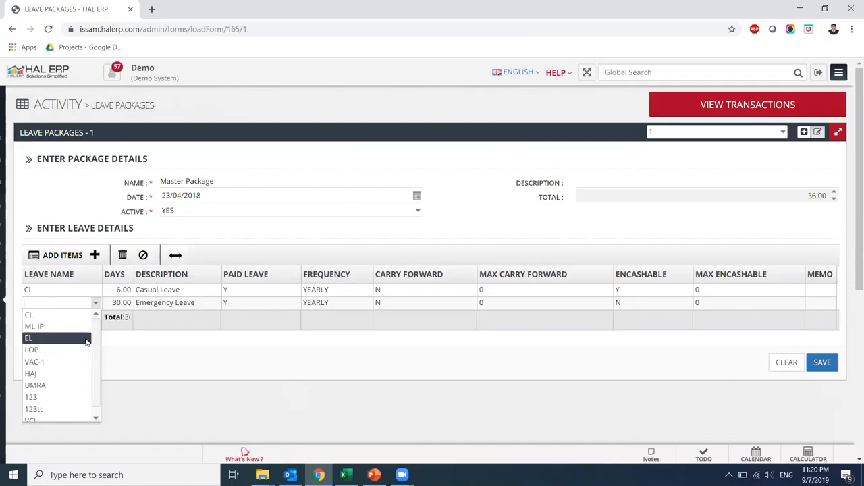
scroll(95, 354, down, 1)
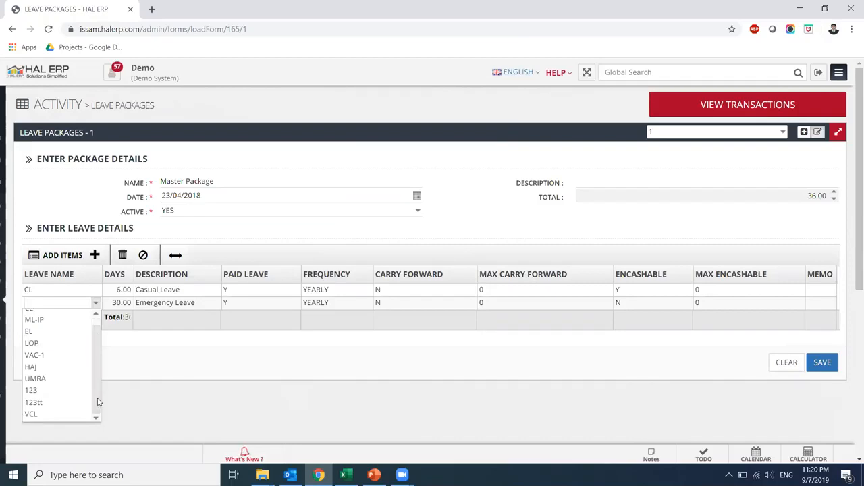
click(47, 356)
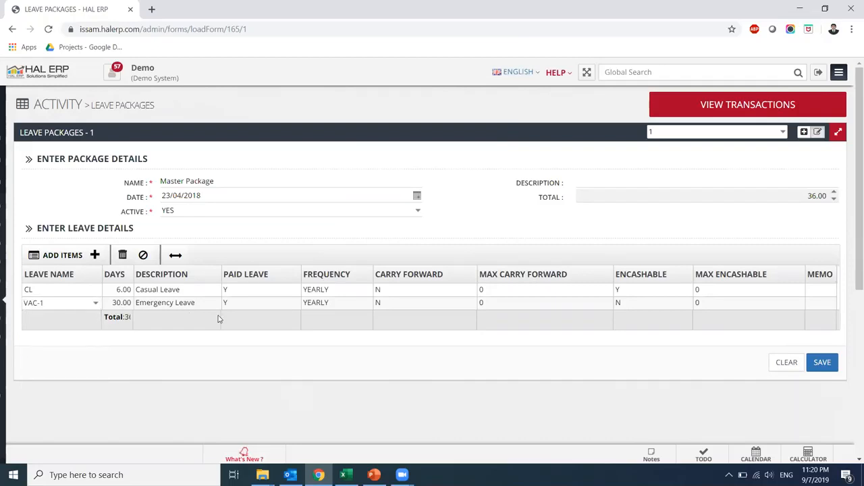
click(176, 295)
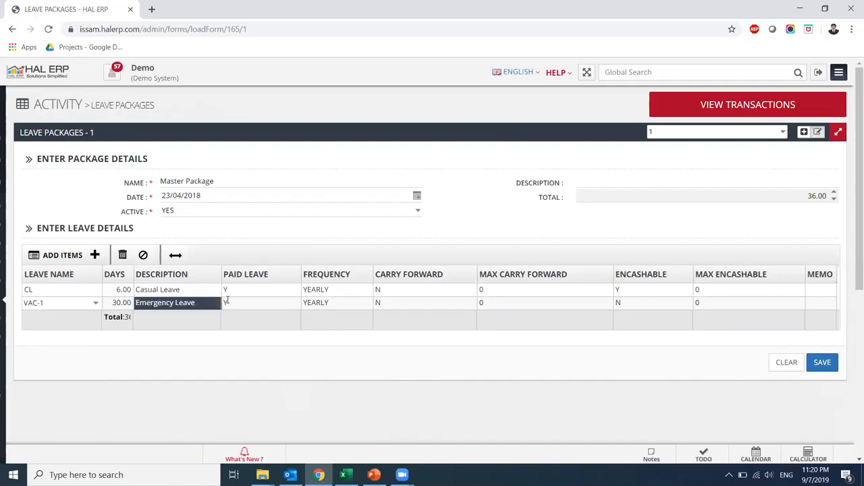
click(833, 366)
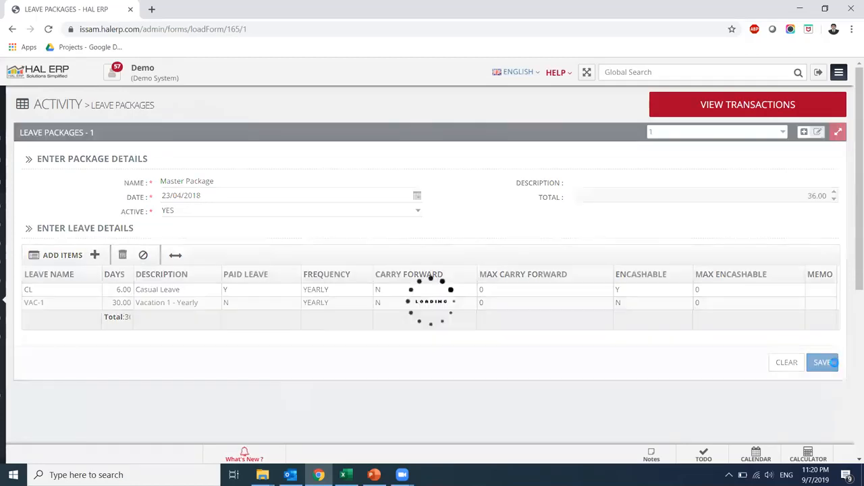
mouse_move(2, 311)
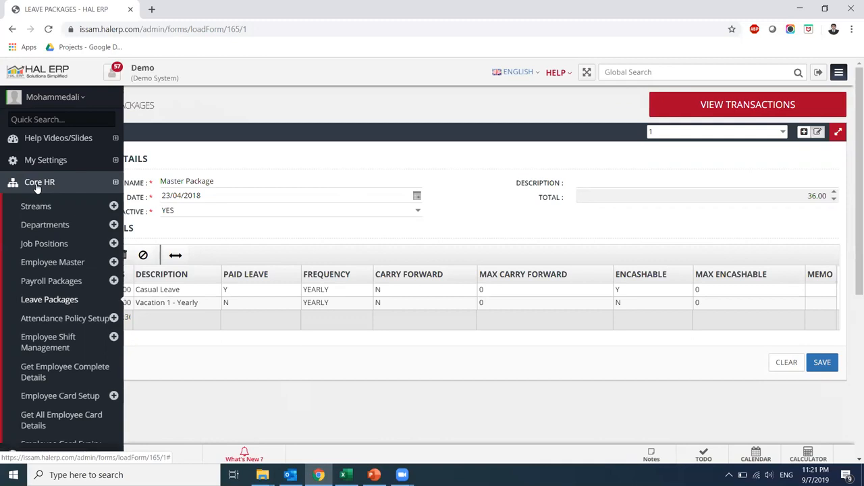
Open Leave Master under Time And Attendance and start a new leave entry
click(38, 189)
click(40, 230)
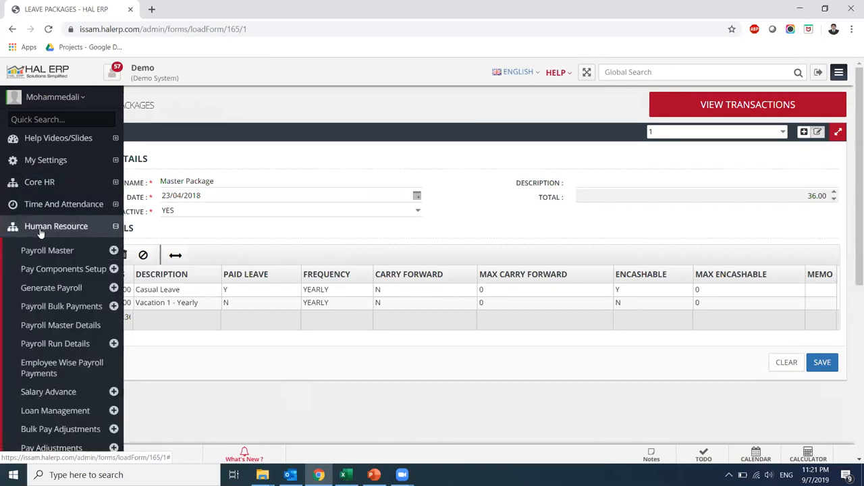
click(34, 204)
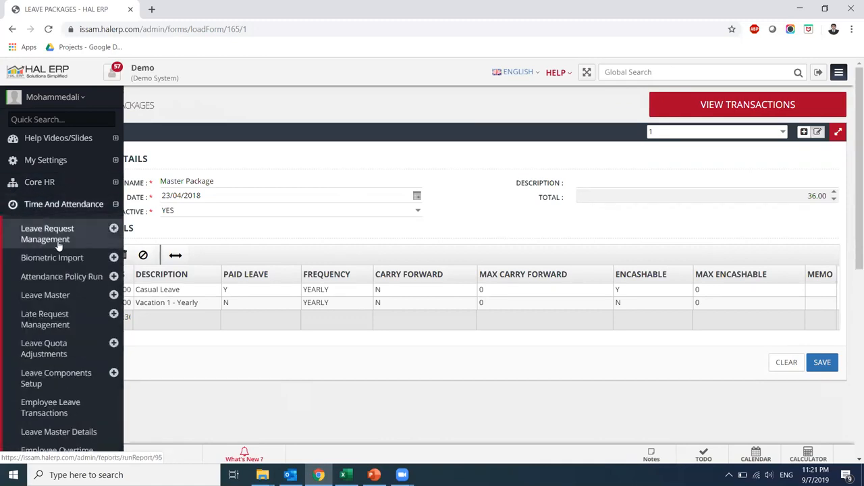
click(73, 297)
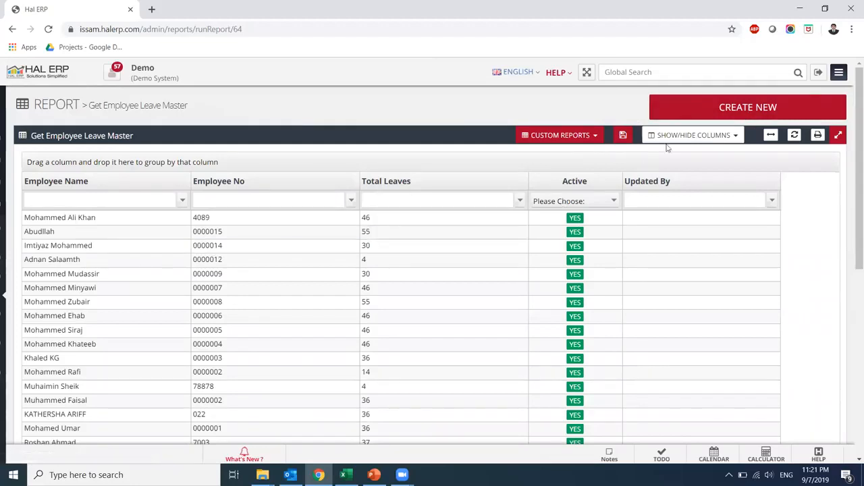
click(696, 106)
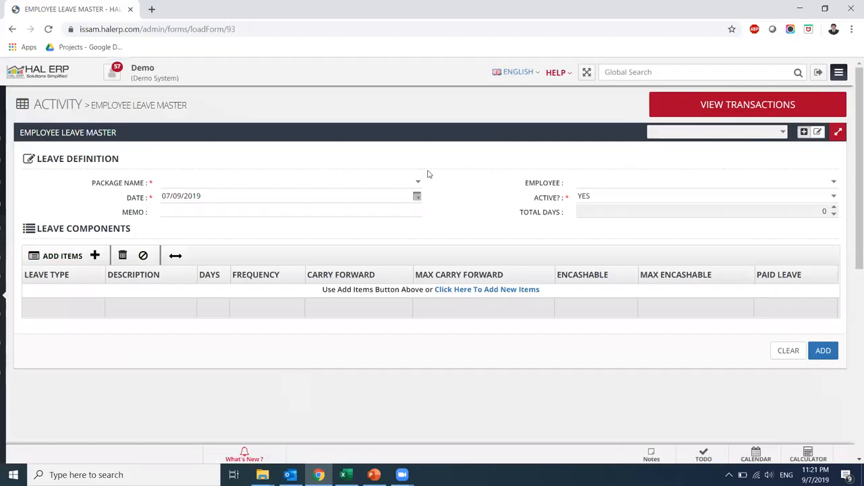
Choose Master Package and employee 4090 for the new leave definition
click(418, 184)
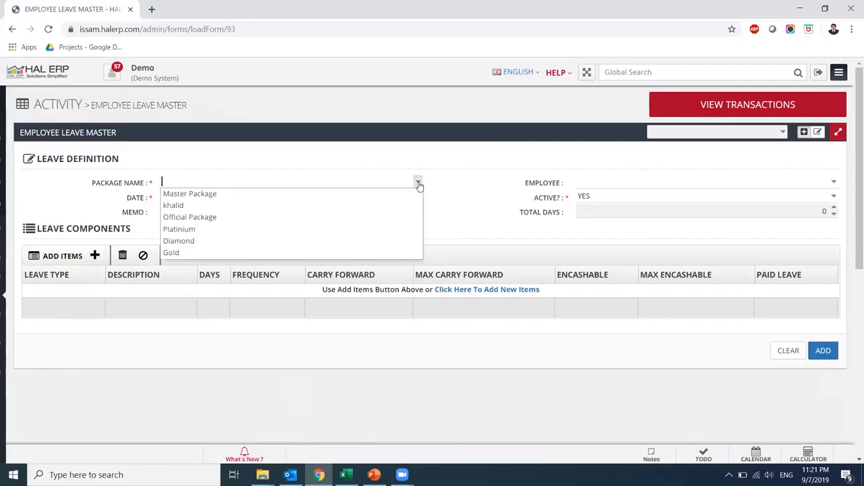
click(281, 220)
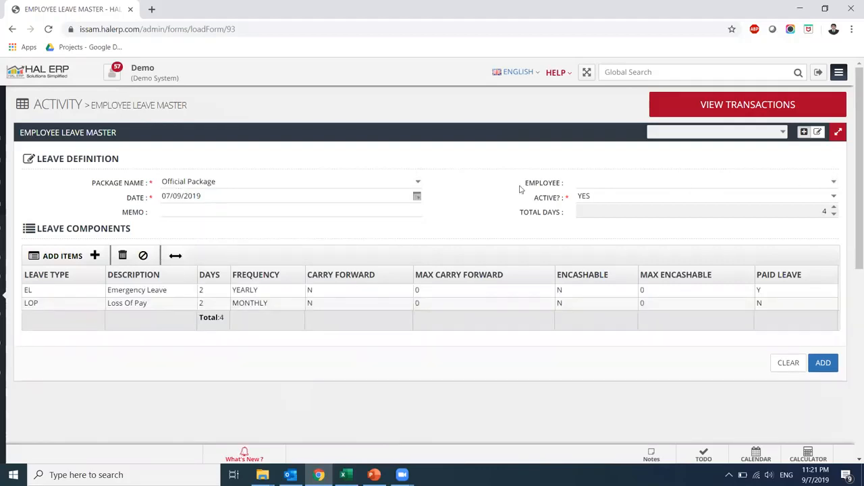
click(418, 182)
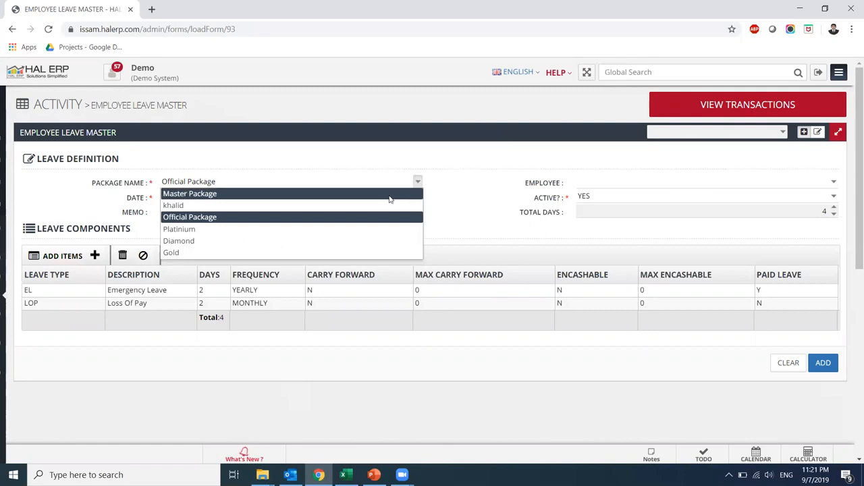
click(390, 195)
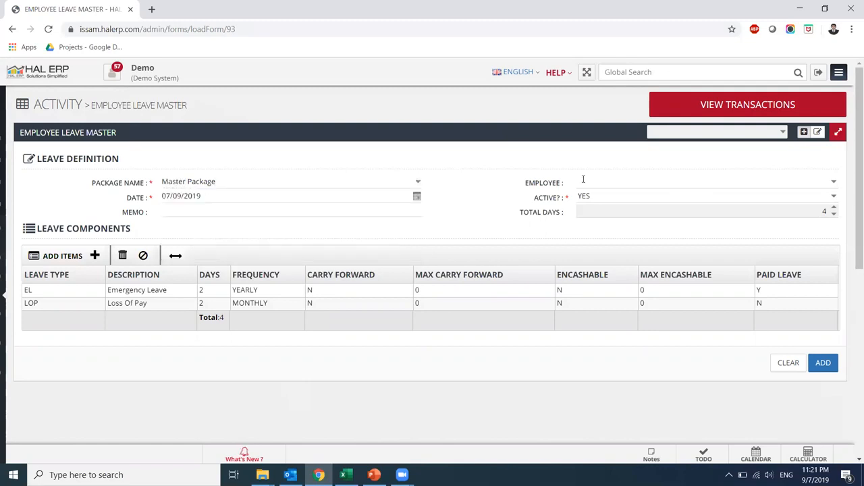
click(834, 183)
text(4090)
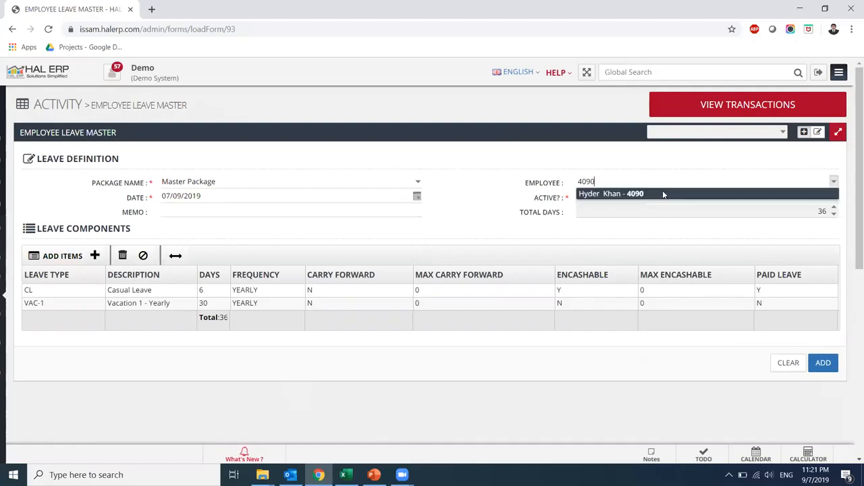
click(665, 193)
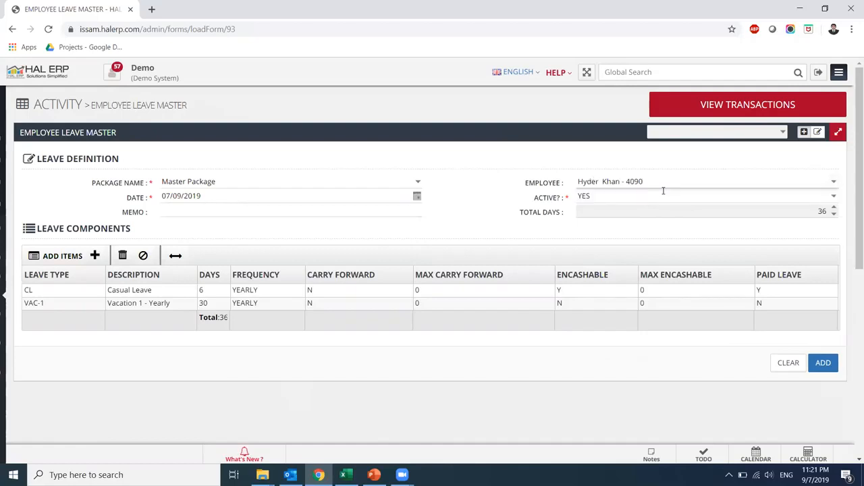
Set the date to 01/08/2019 and add the 36-day leave record
click(165, 196)
text(0108)
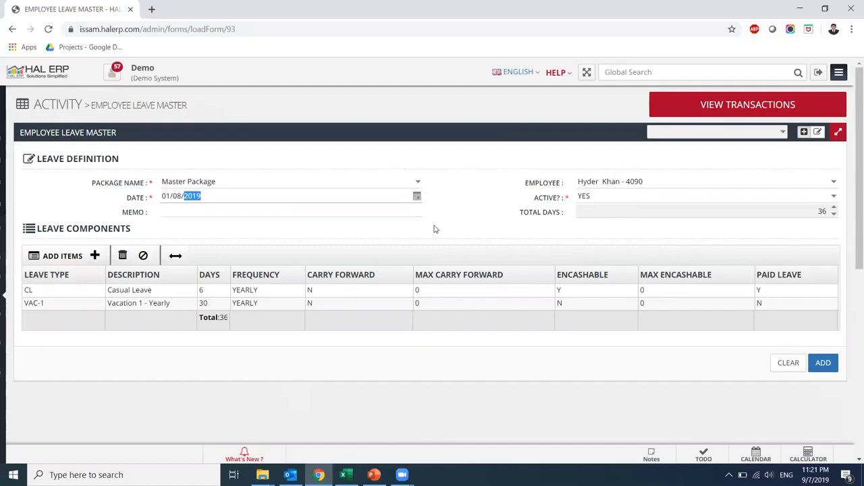
click(149, 296)
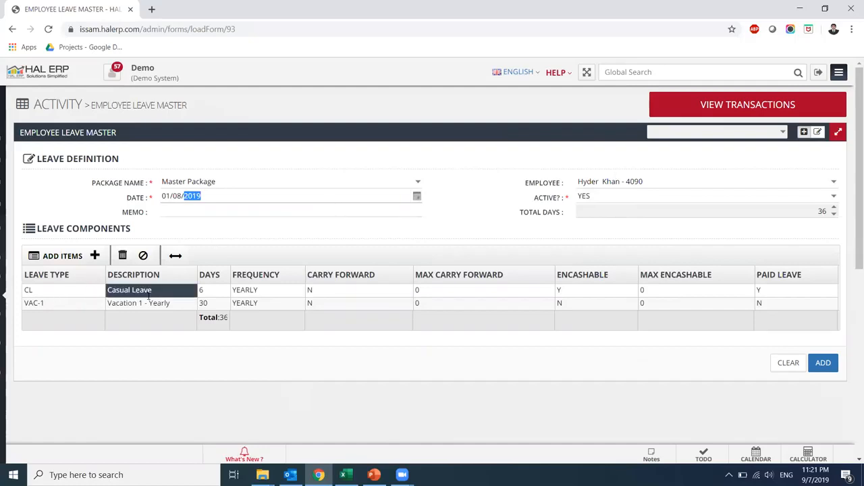
click(92, 305)
click(68, 256)
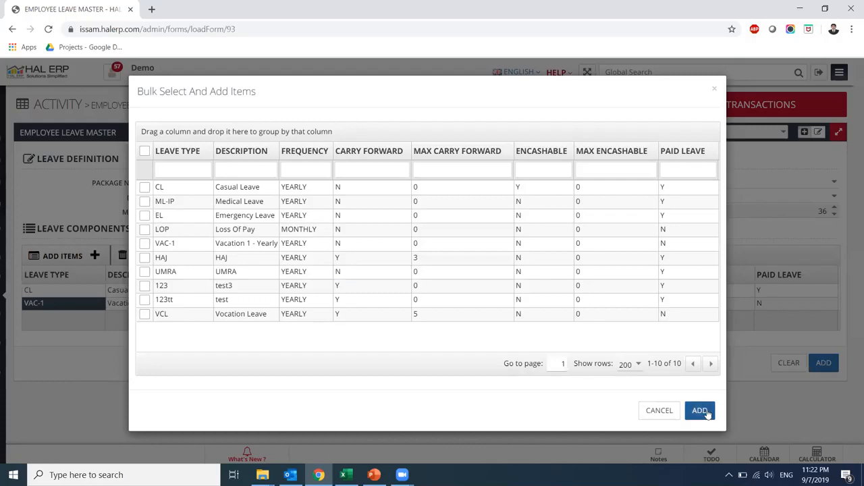
click(659, 411)
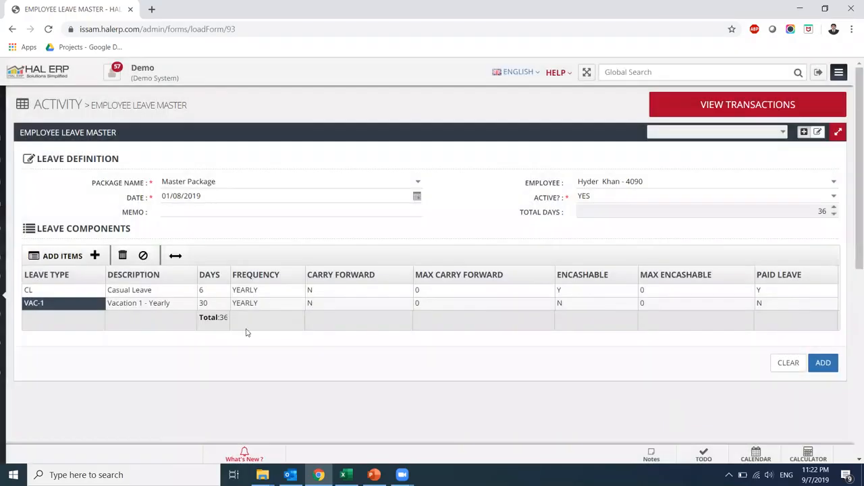
click(206, 301)
click(823, 365)
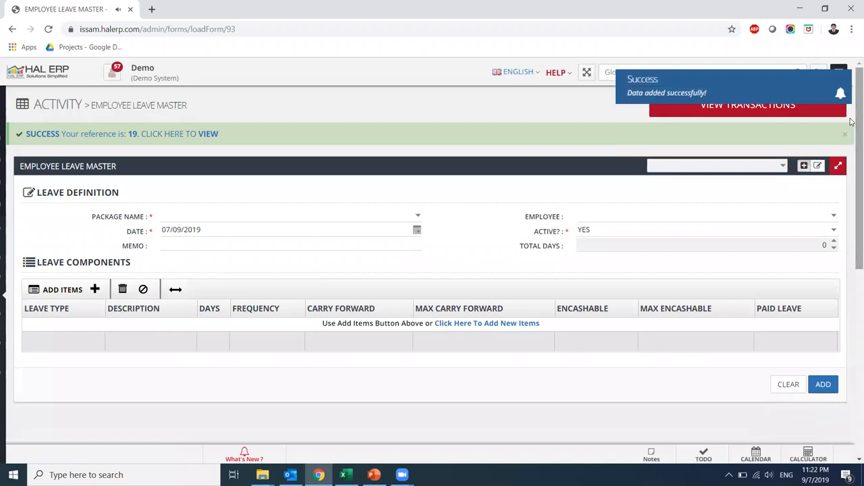
mouse_move(2, 250)
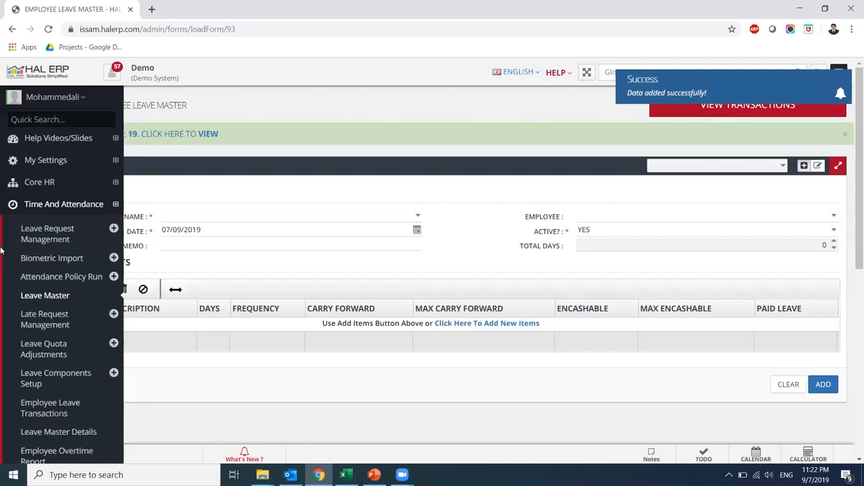
Open the Get All Attendance Taken report and start a new Employee Attendance entry
click(24, 206)
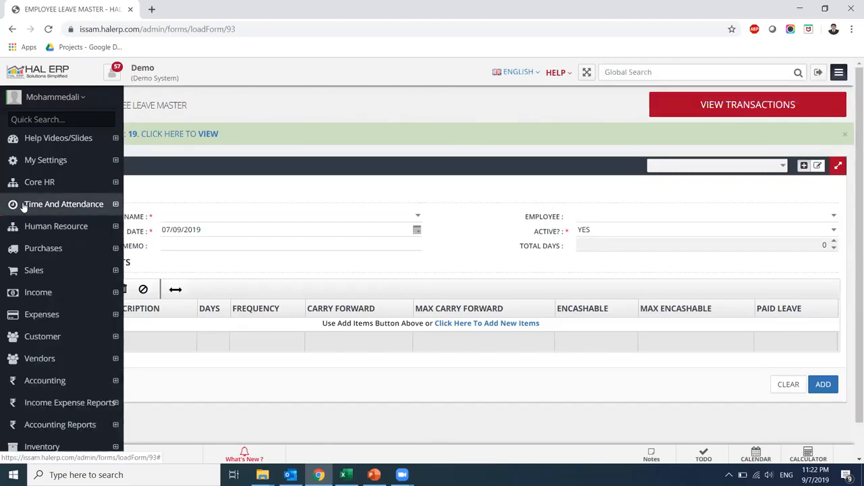
click(24, 205)
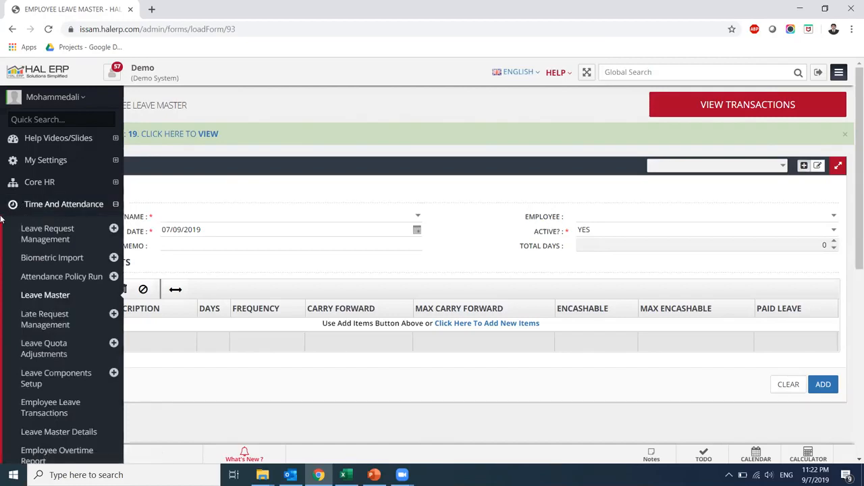
scroll(1, 220, down, 2)
scroll(2, 220, down, 2)
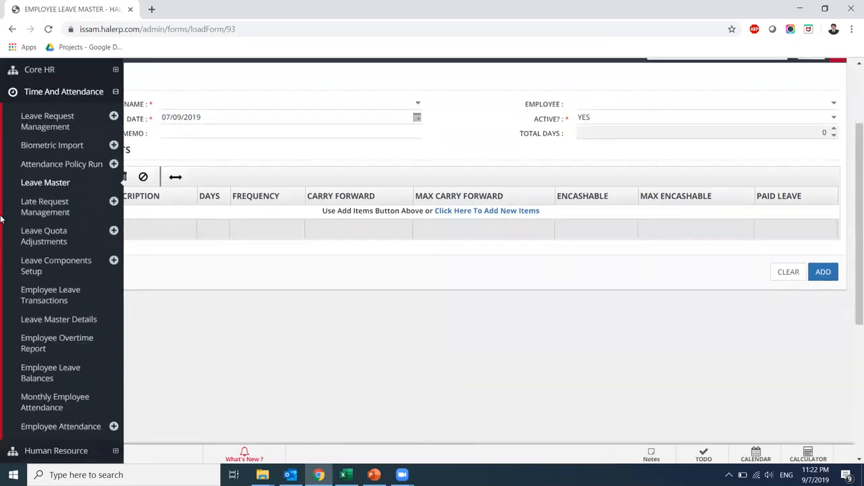
scroll(2, 219, down, 1)
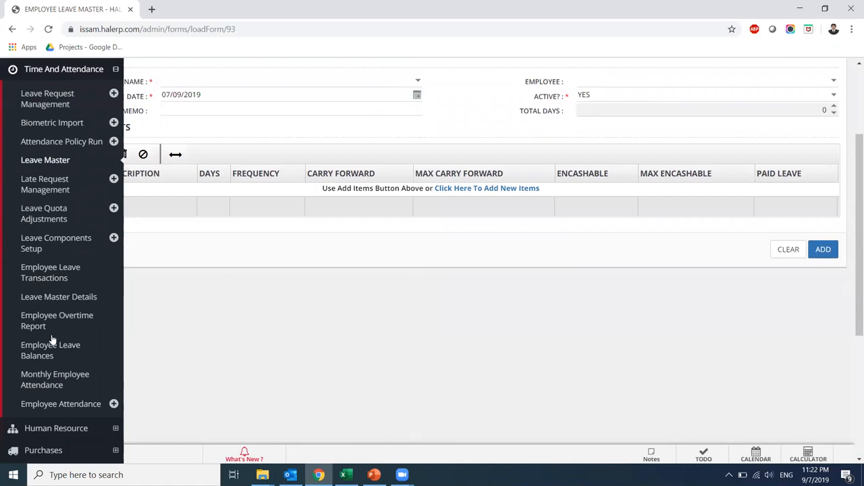
click(48, 403)
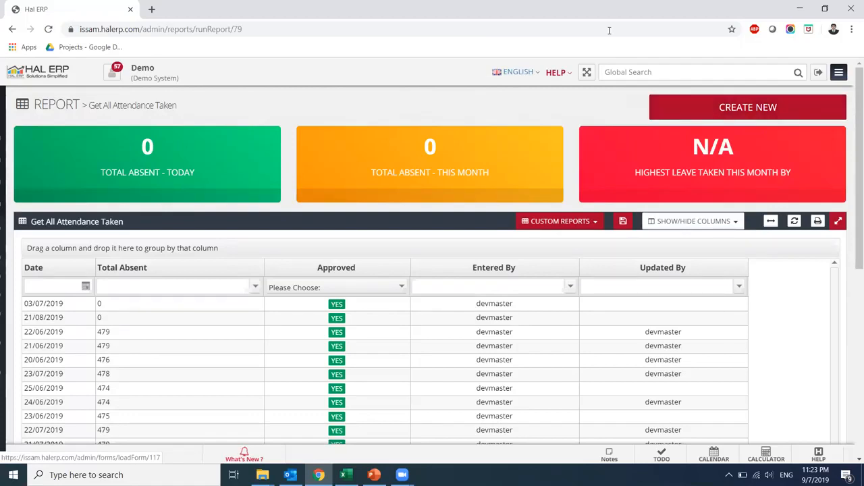
click(693, 113)
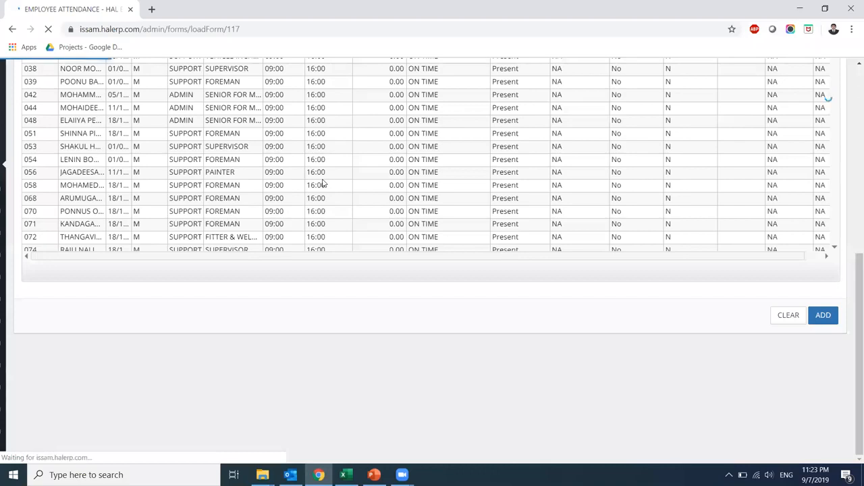
Set the attendance date to 05/08/2019
drag(857, 329, 849, 120)
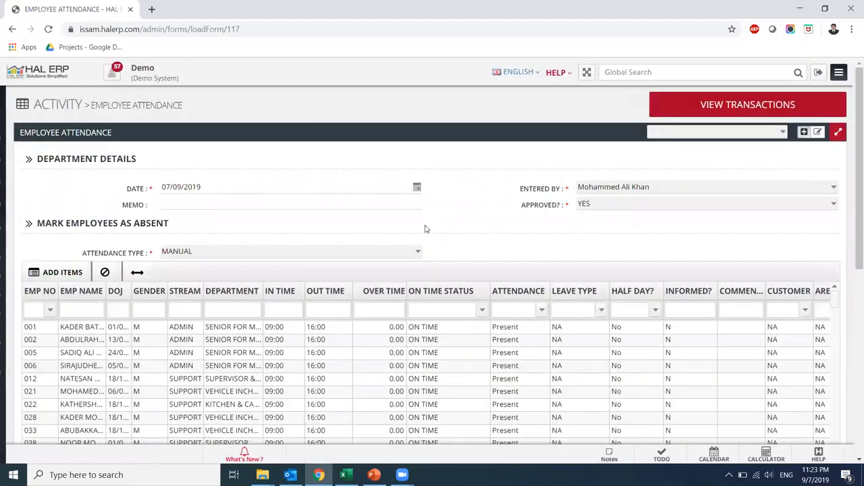
click(163, 187)
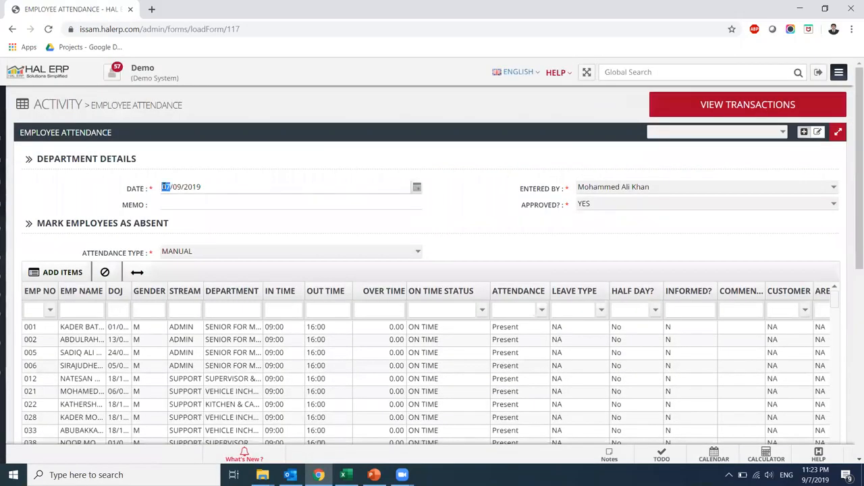
text(0508)
click(364, 207)
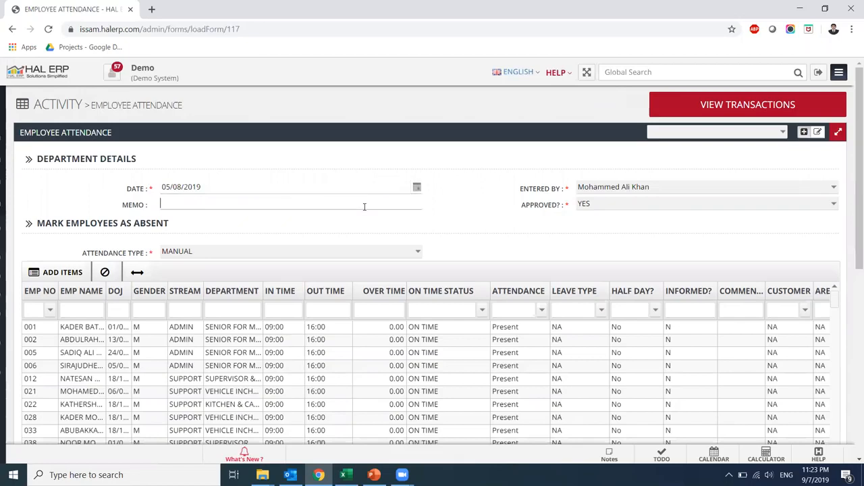
Clear all employee rows and add only employee 4090 to the attendance grid
click(62, 274)
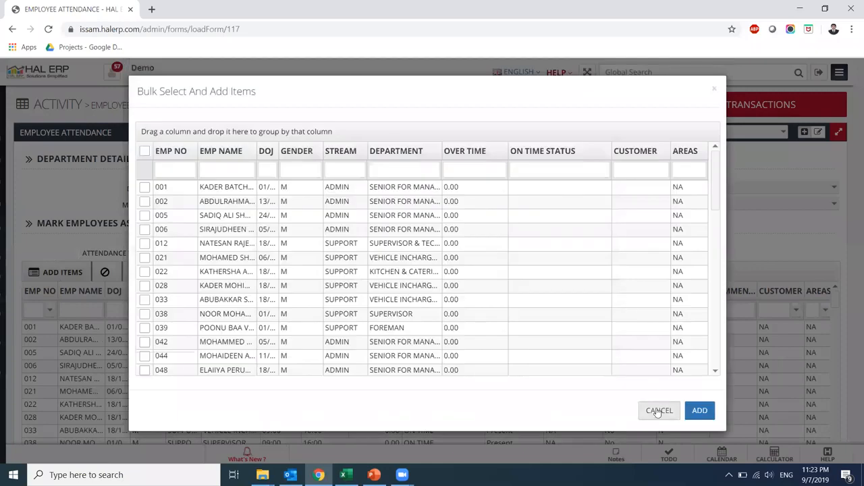
click(658, 410)
click(105, 272)
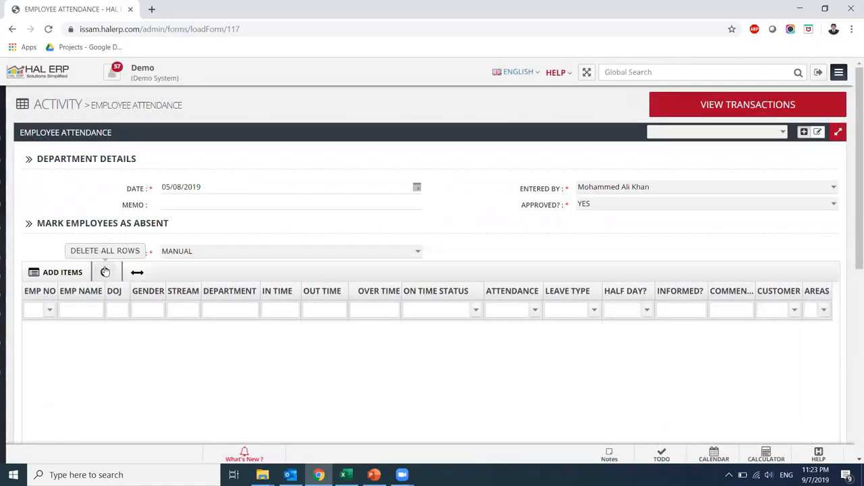
click(54, 274)
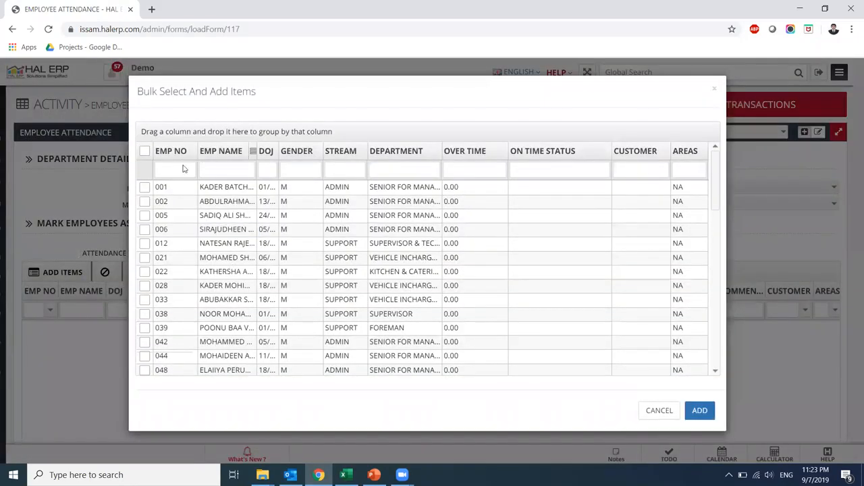
text(4090)
click(145, 187)
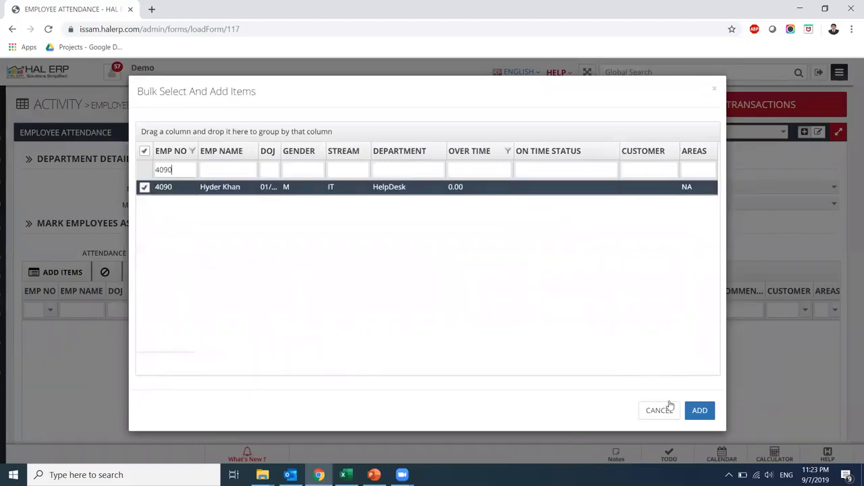
click(704, 410)
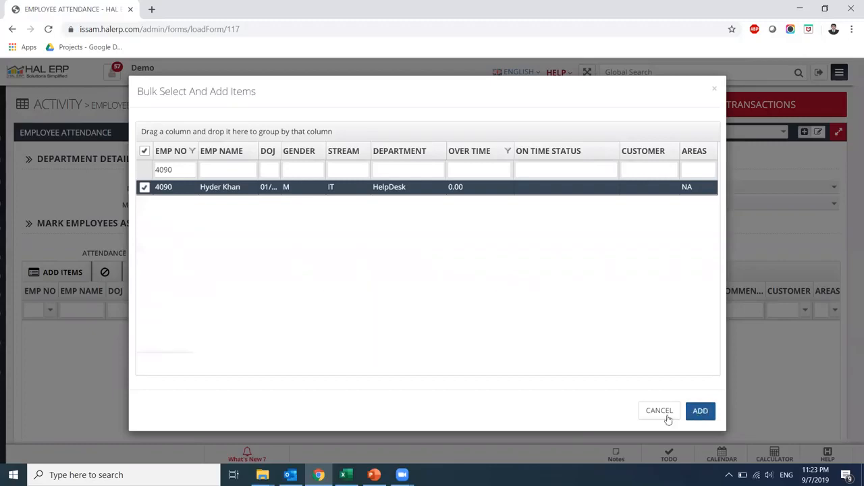
click(666, 412)
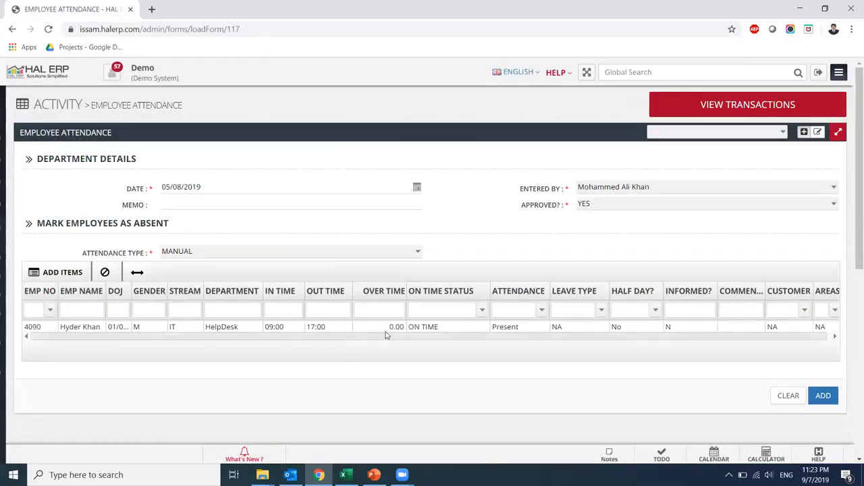
Mark employee 4090 as Absent and submit the attendance entry
click(525, 329)
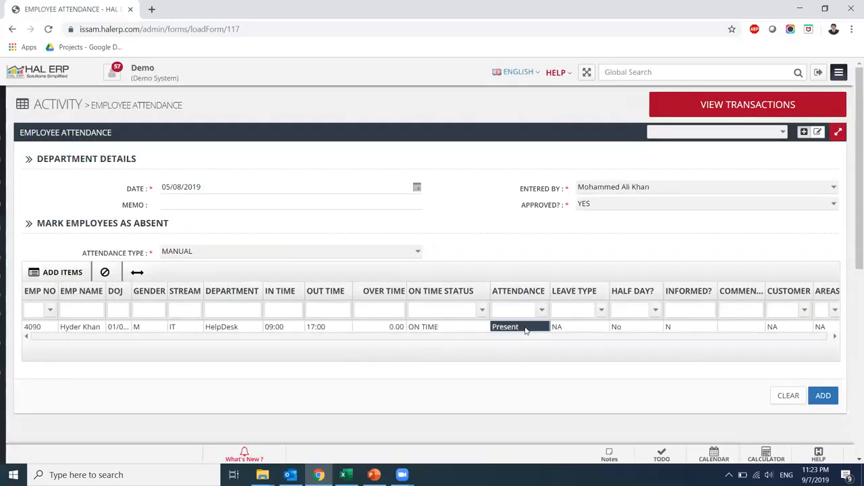
click(540, 328)
click(518, 352)
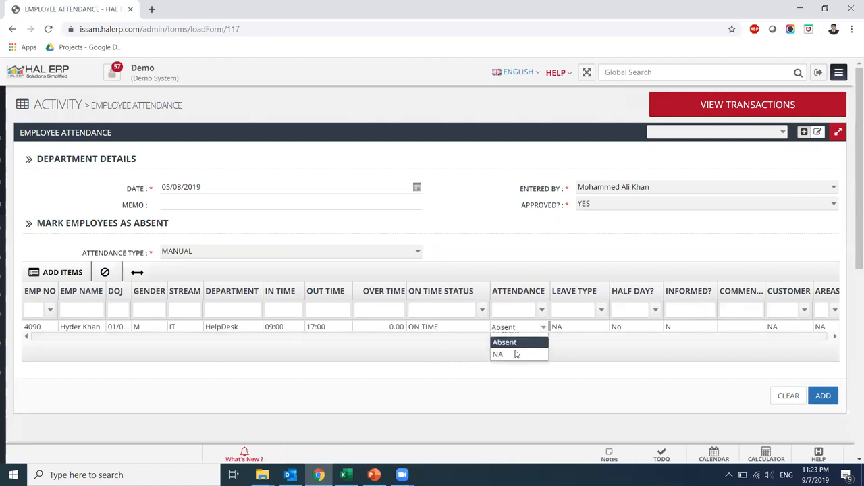
click(824, 397)
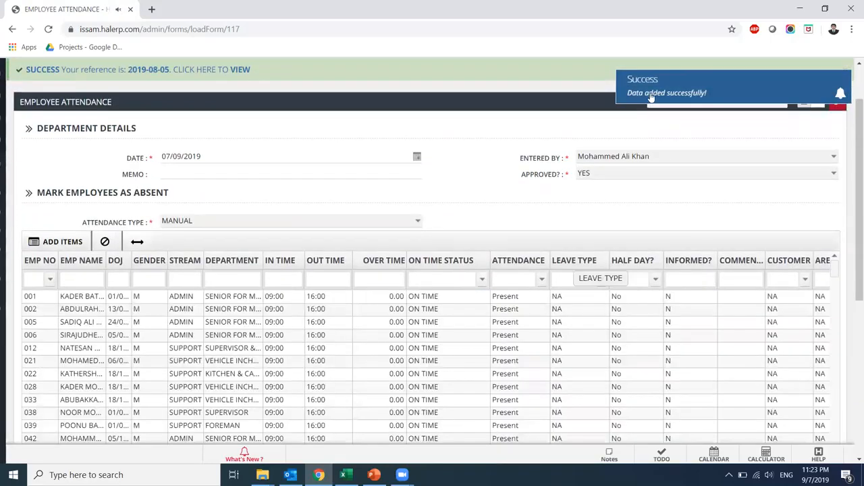
Collapse Time And Attendance, expand Human Resource, and open the Salary Advance list
scroll(852, 114, up, 1)
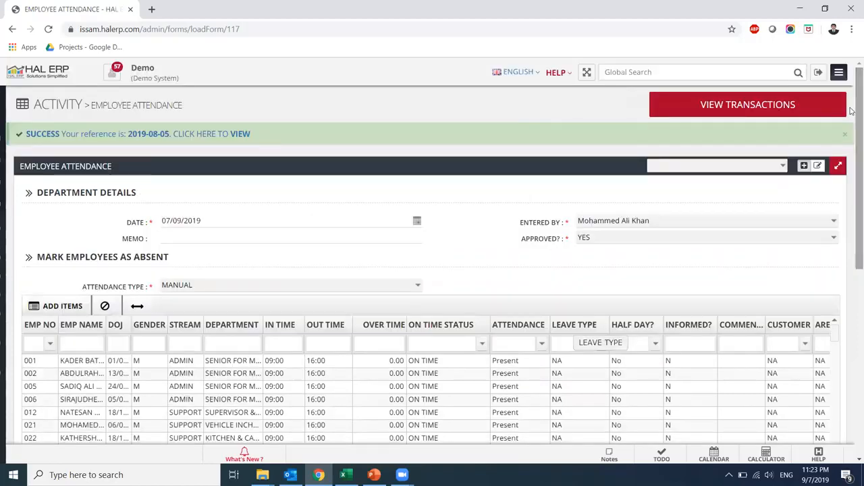
mouse_move(3, 260)
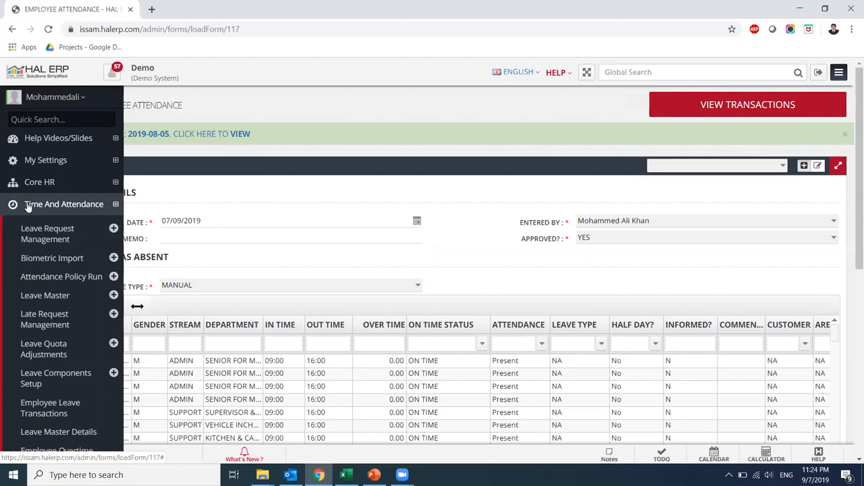
click(27, 206)
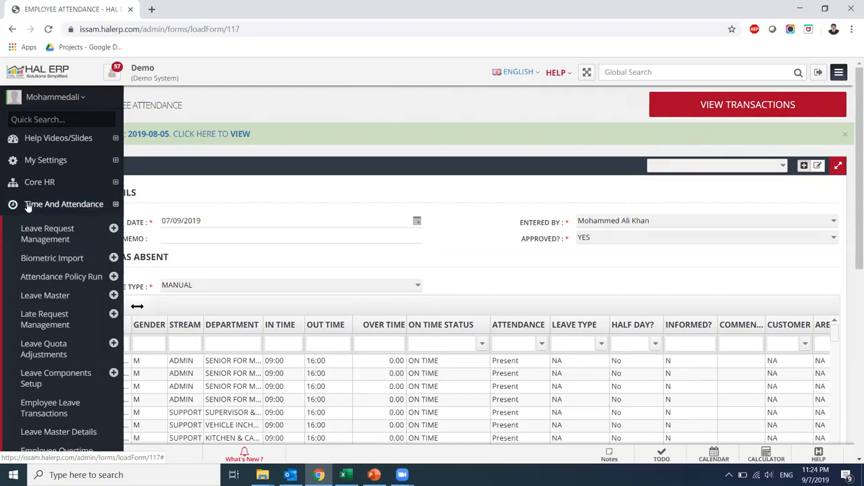
click(27, 228)
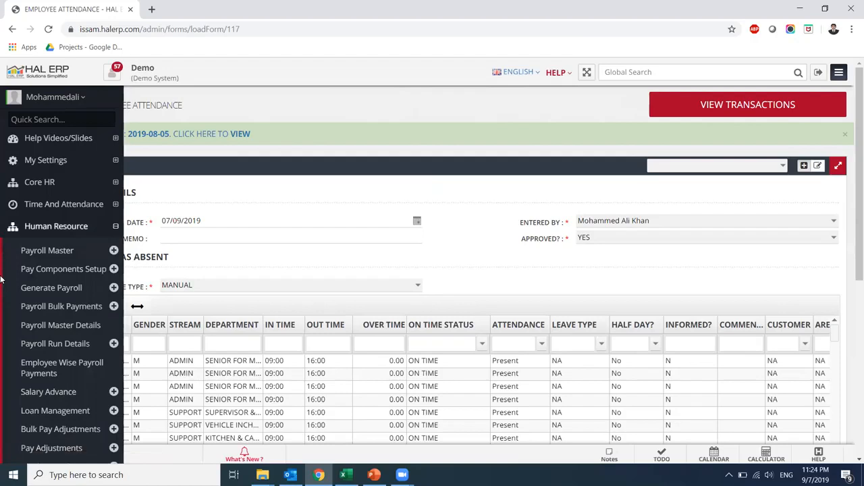
scroll(2, 279, down, 3)
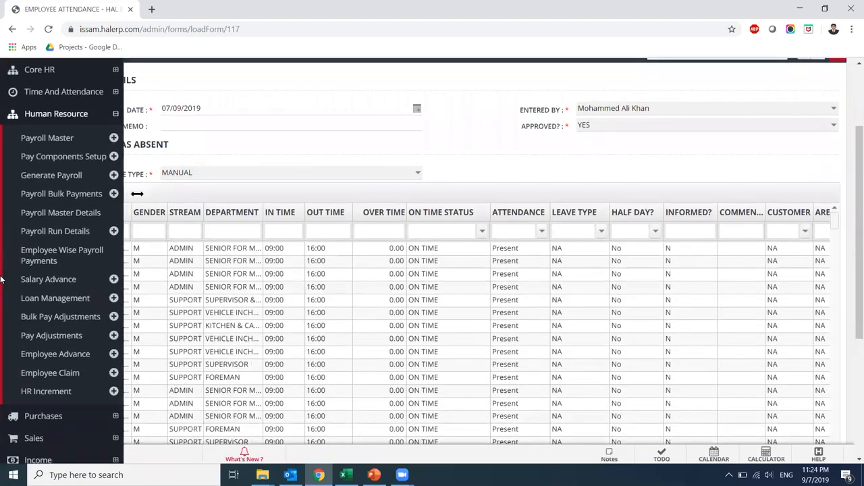
scroll(2, 279, down, 1)
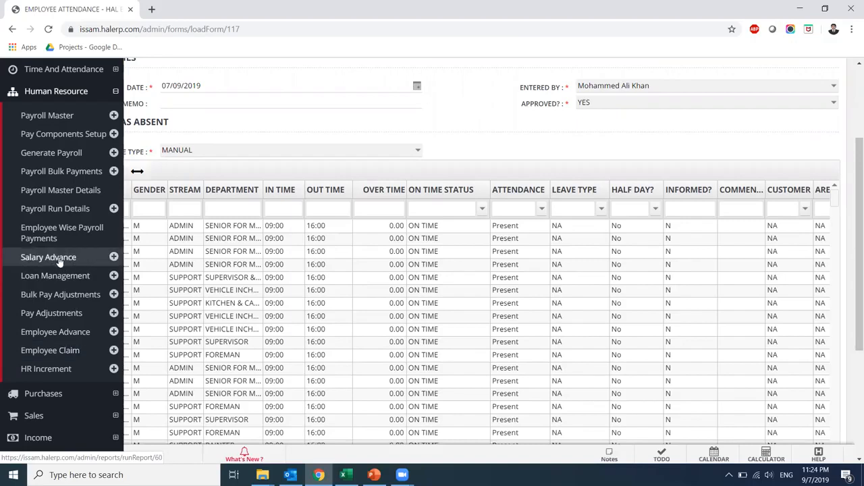
click(77, 332)
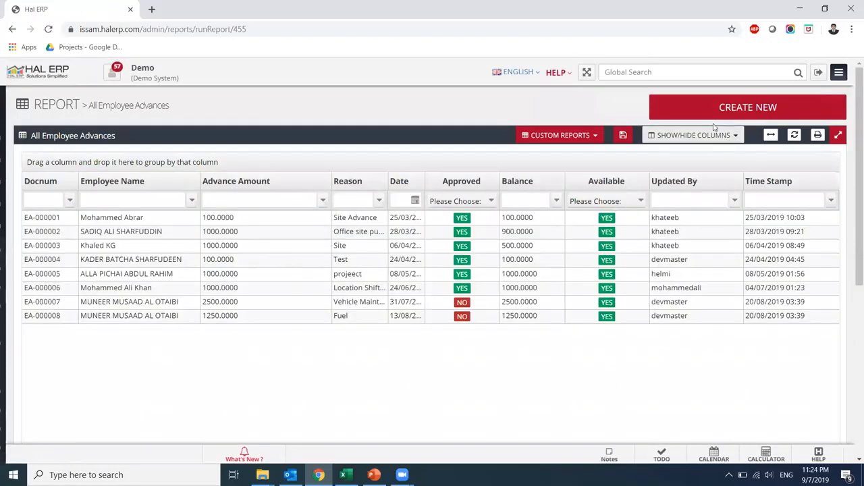
Start a new advance for employee 4090 with amount 500 and reason Personal
click(733, 105)
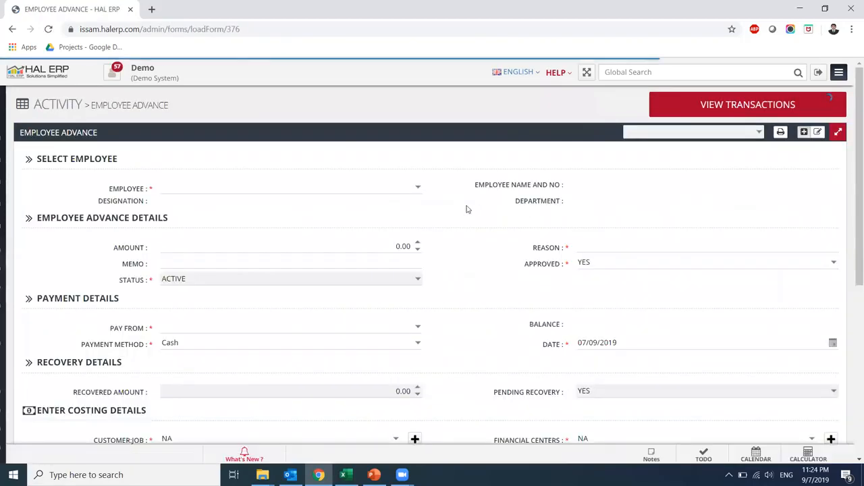
click(418, 187)
text(4)
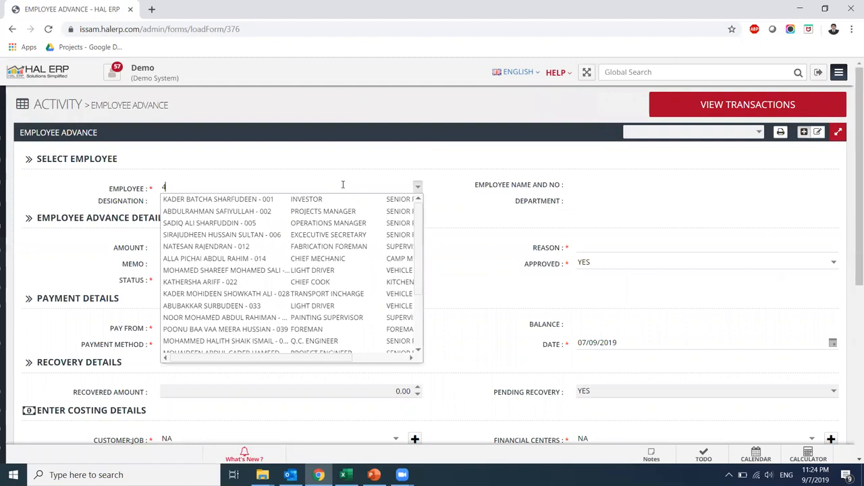
text(090)
click(314, 203)
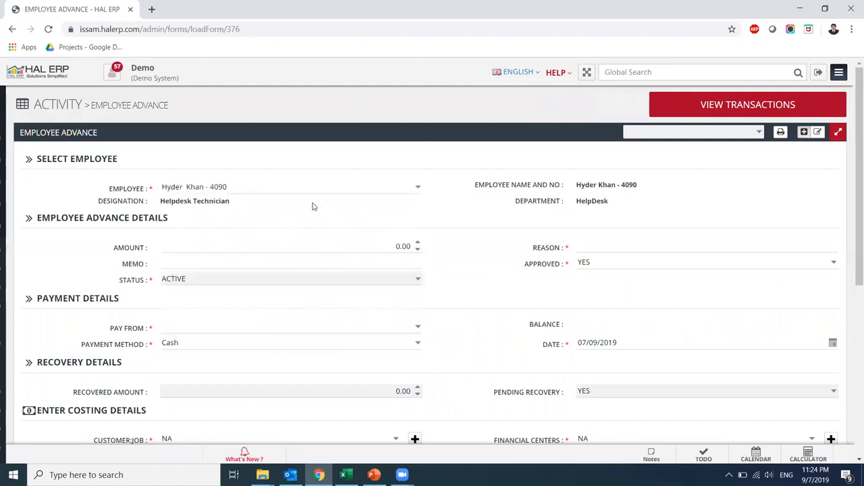
click(383, 246)
text(50)
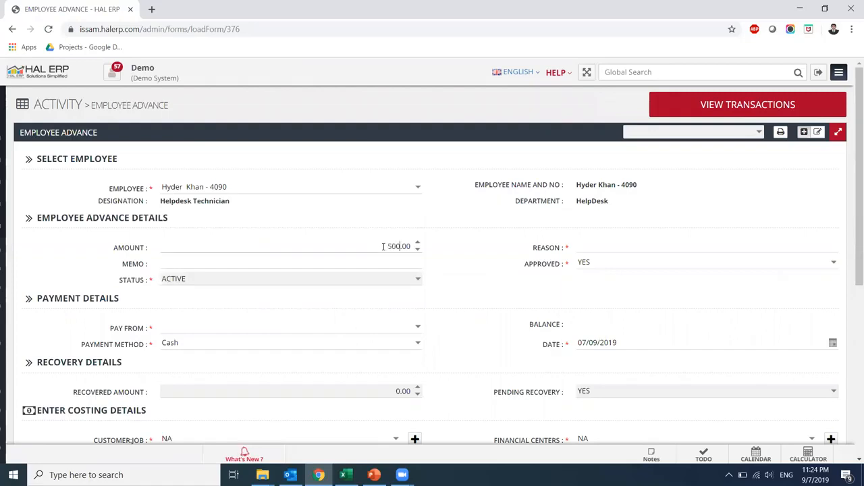
key(Tab)
text(Oer)
key(BackSpace)
key(BackSpace)
key(BackSpace)
text(Personal)
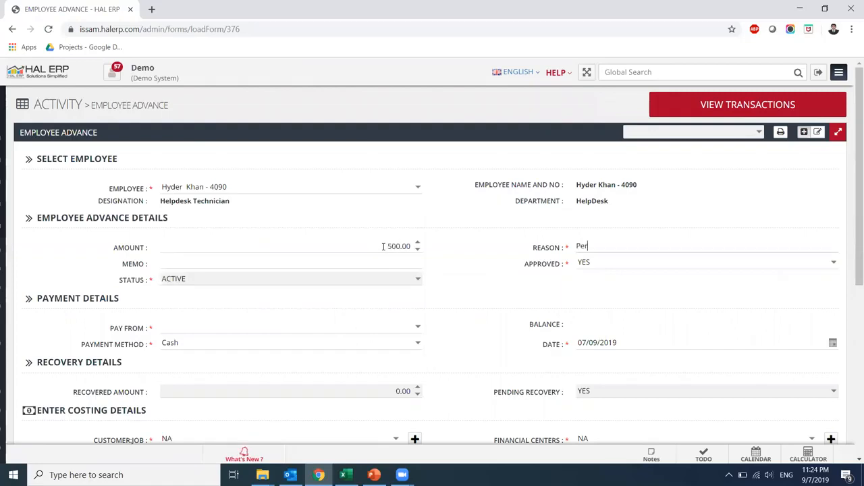
key(Tab)
key(Tab)
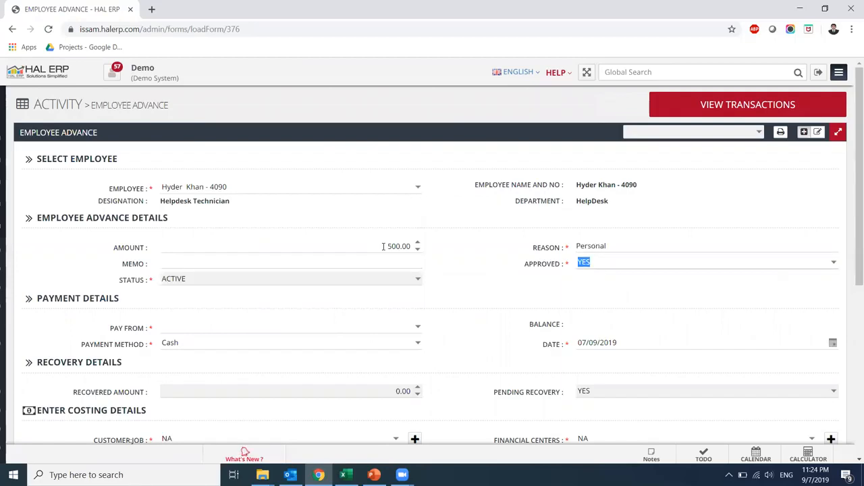
Pay the advance from Sharjah Islamic Bank, date it 10/08/2019, and save it
click(418, 328)
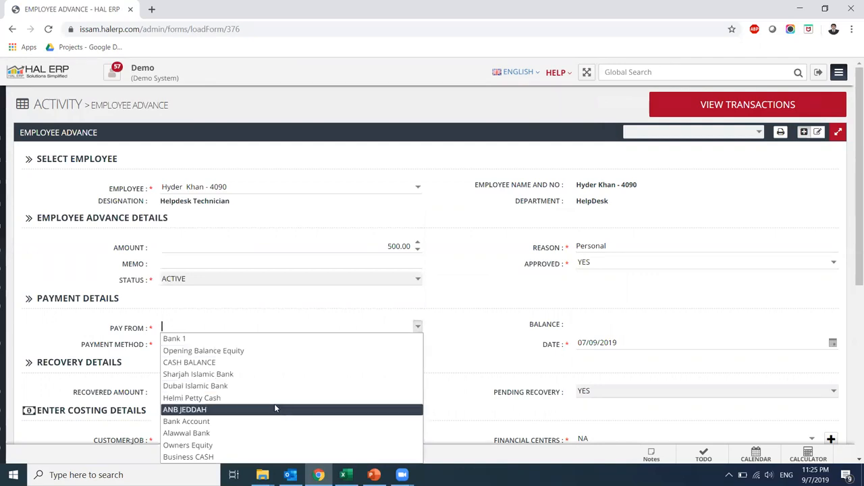
click(270, 363)
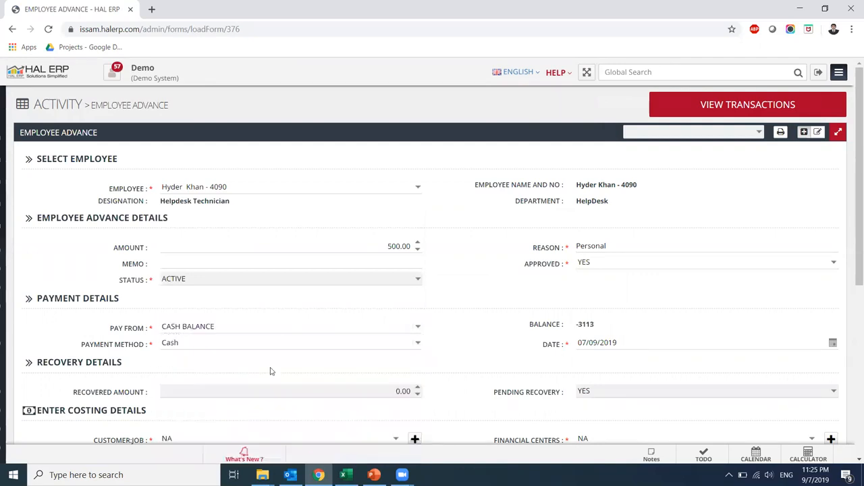
click(418, 327)
click(341, 374)
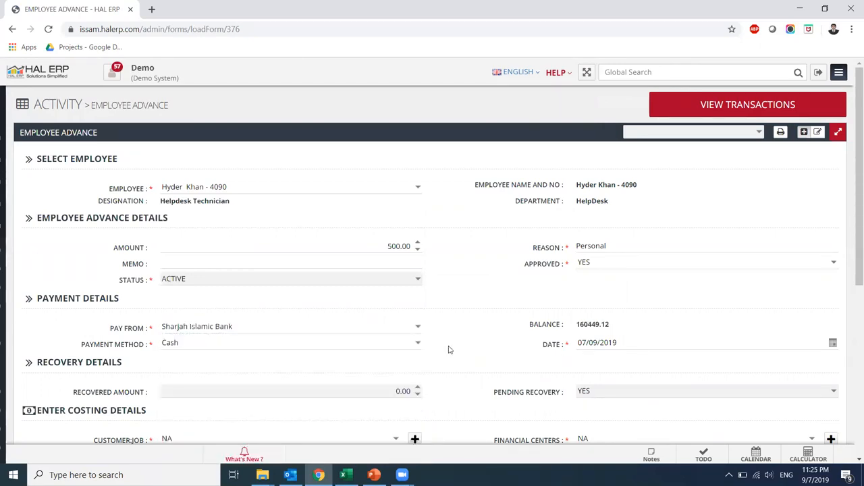
drag(853, 191, 853, 273)
click(583, 225)
text(01)
click(582, 226)
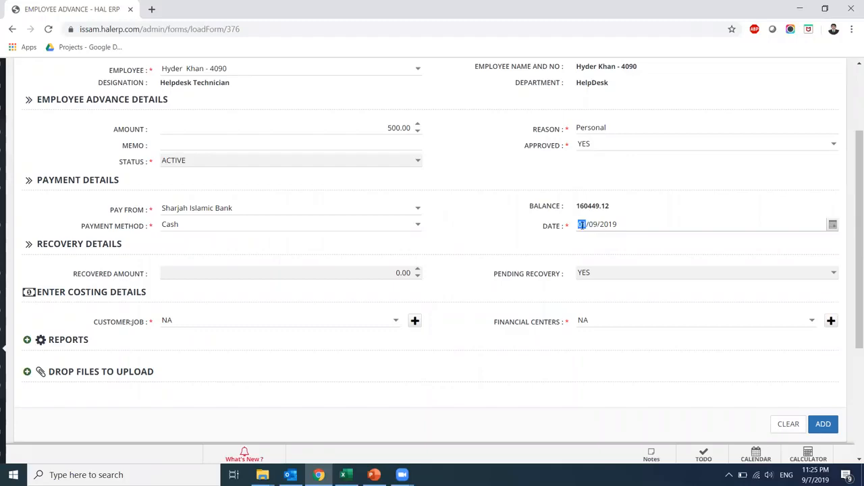
text(10/08)
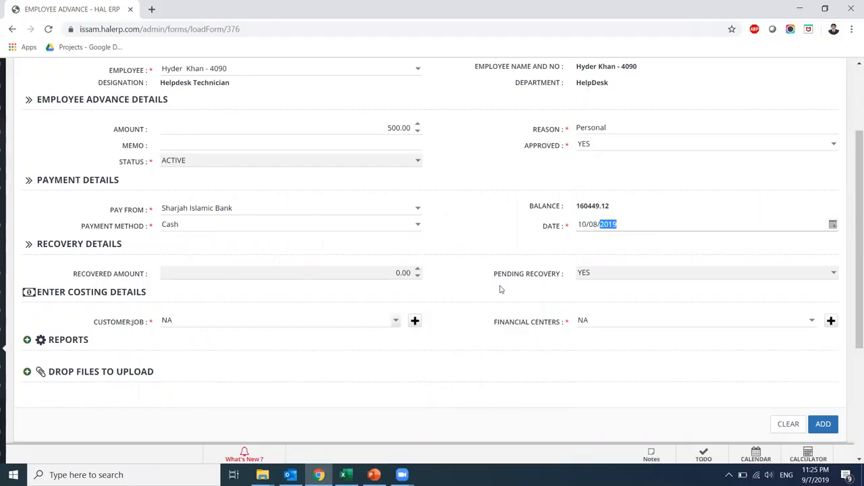
click(830, 429)
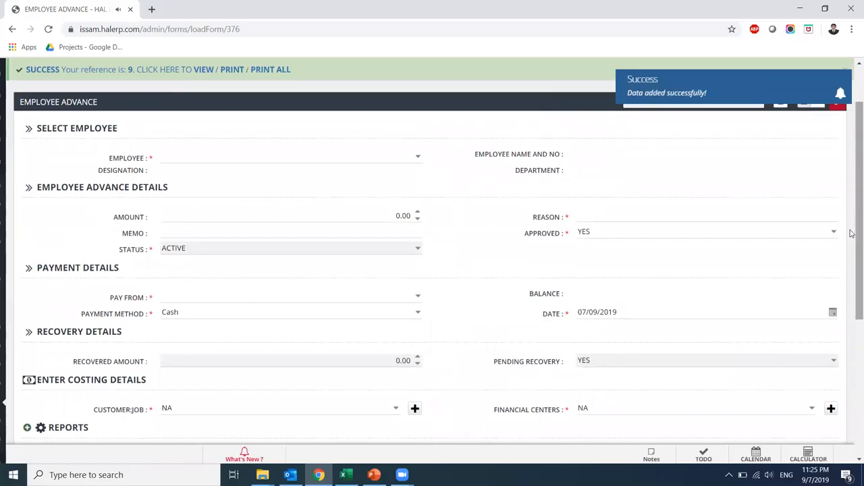
Open Pay Adjustments under Human Resource and start a new adjustment entry
mouse_move(1, 289)
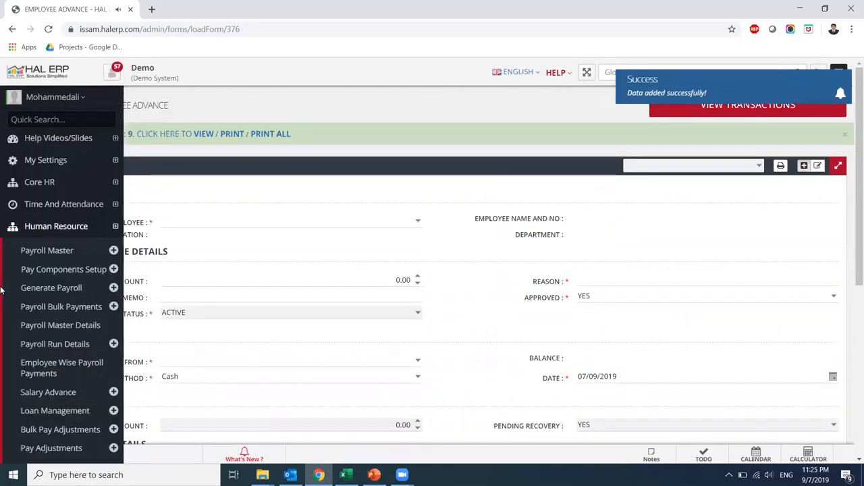
click(30, 234)
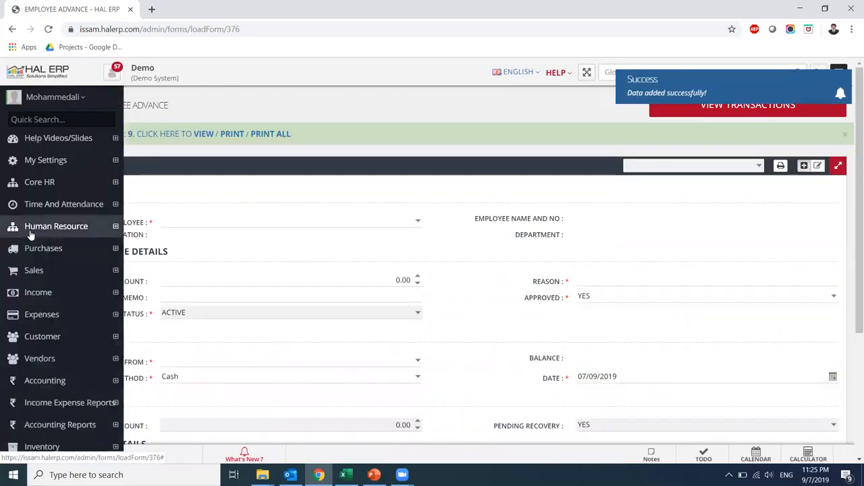
click(30, 234)
scroll(1, 336, down, 2)
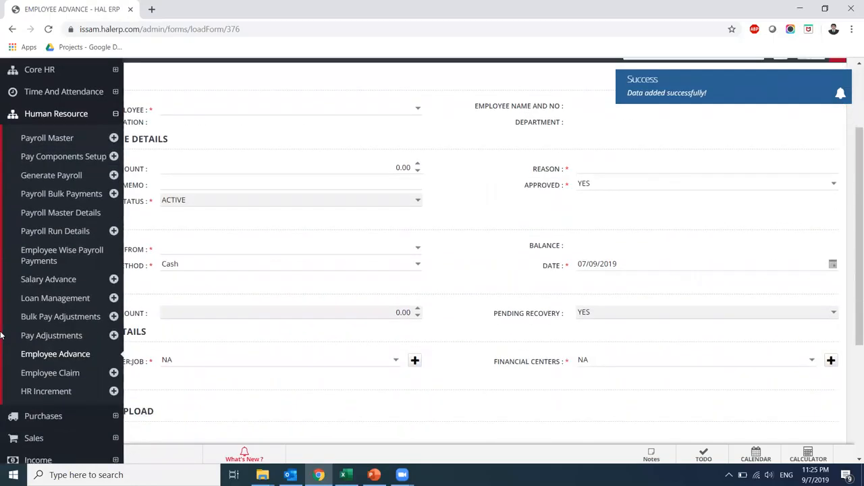
click(77, 338)
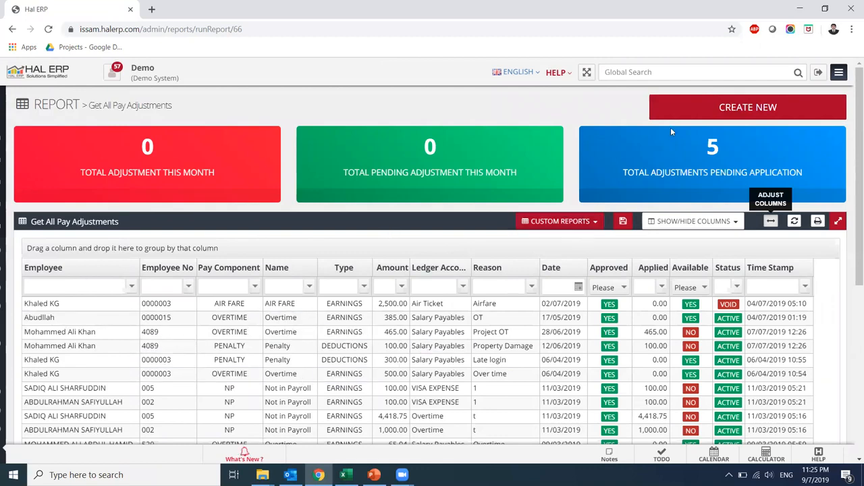
click(751, 113)
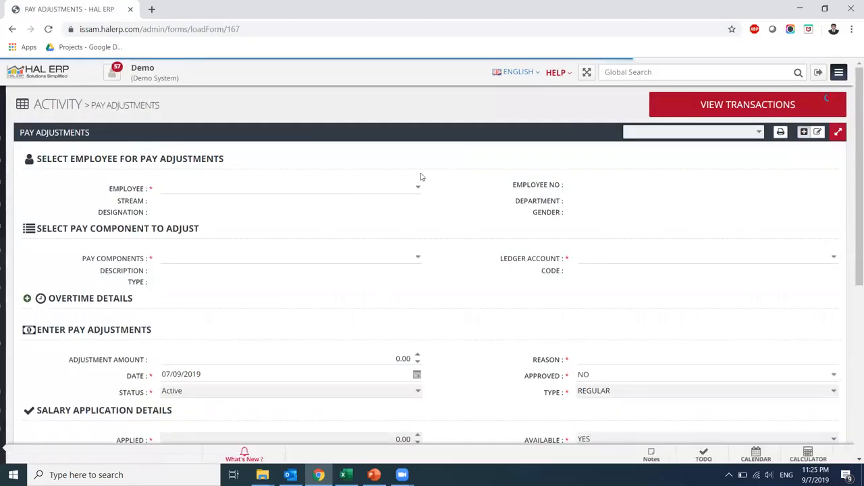
Choose employee 4090 and the Penalty pay component for the adjustment
click(418, 189)
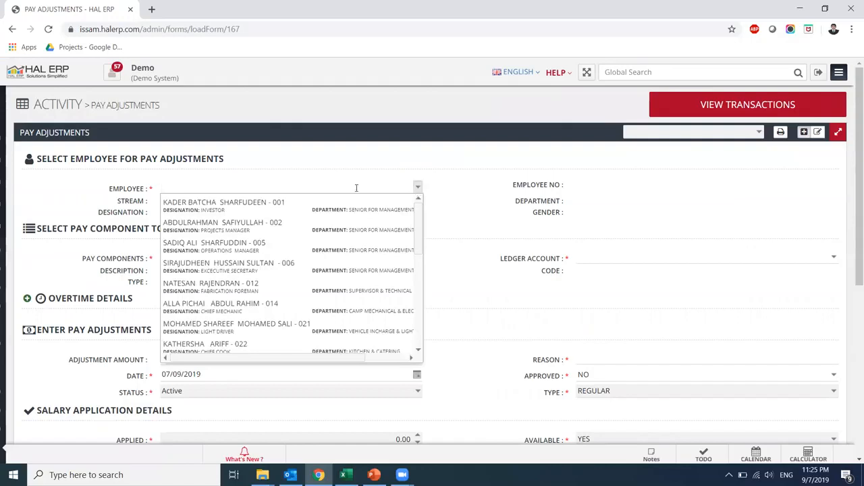
text(4090)
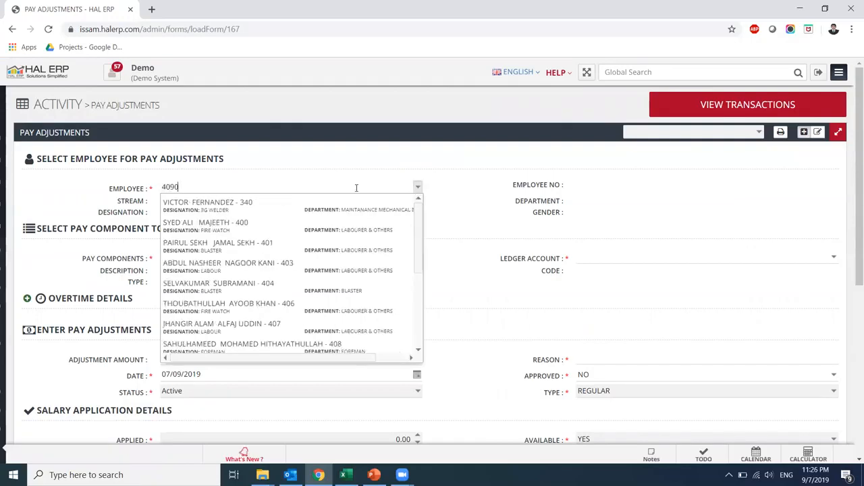
click(297, 211)
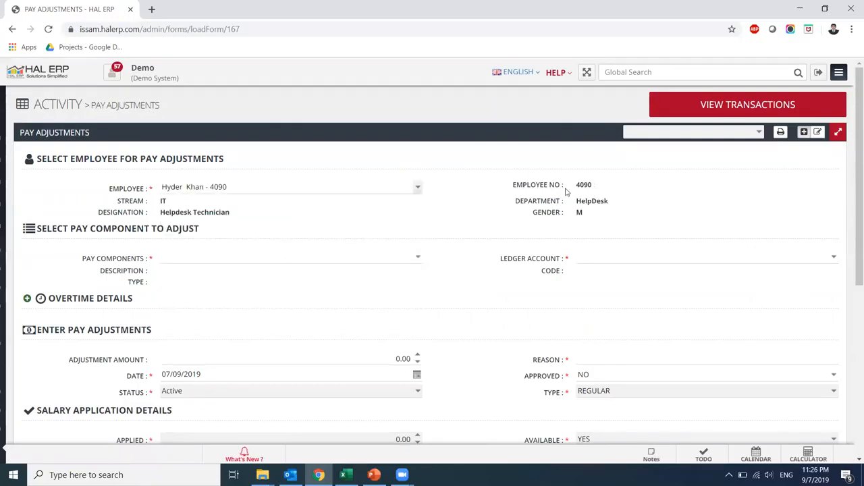
click(418, 260)
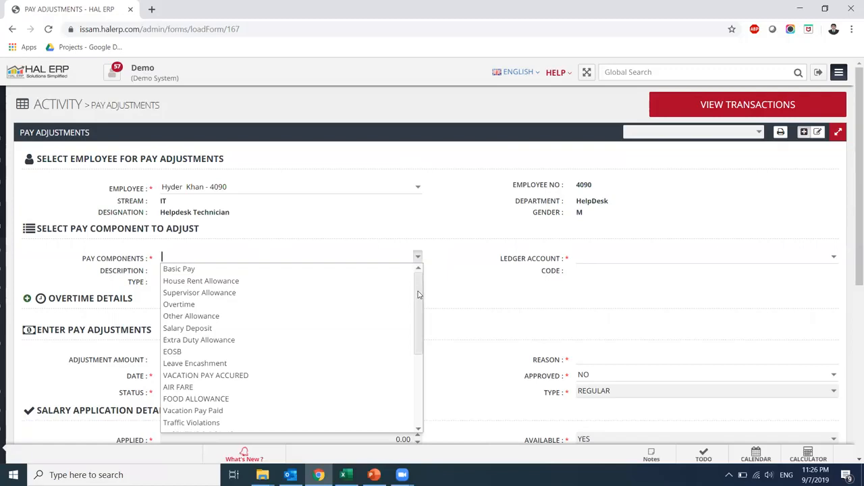
drag(418, 294, 414, 396)
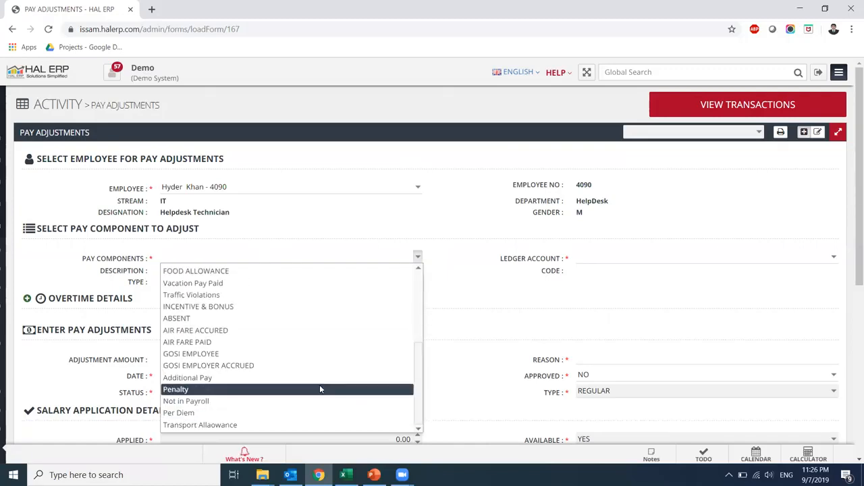
click(320, 389)
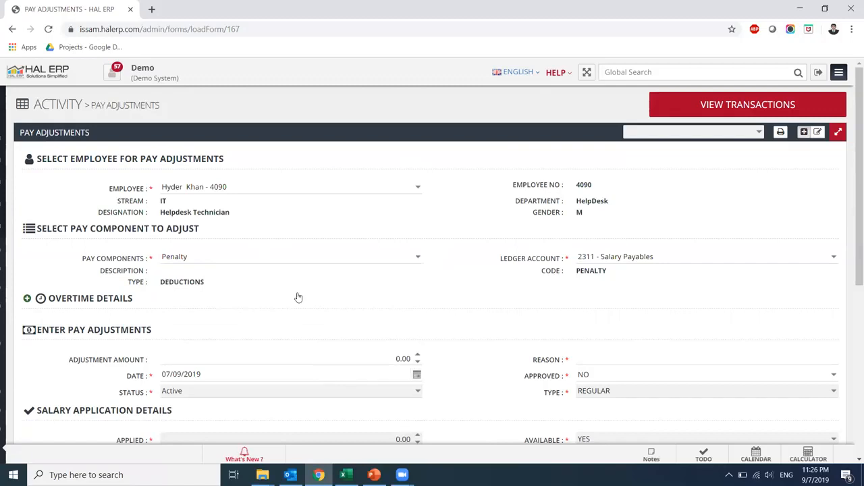
scroll(741, 268, down, 1)
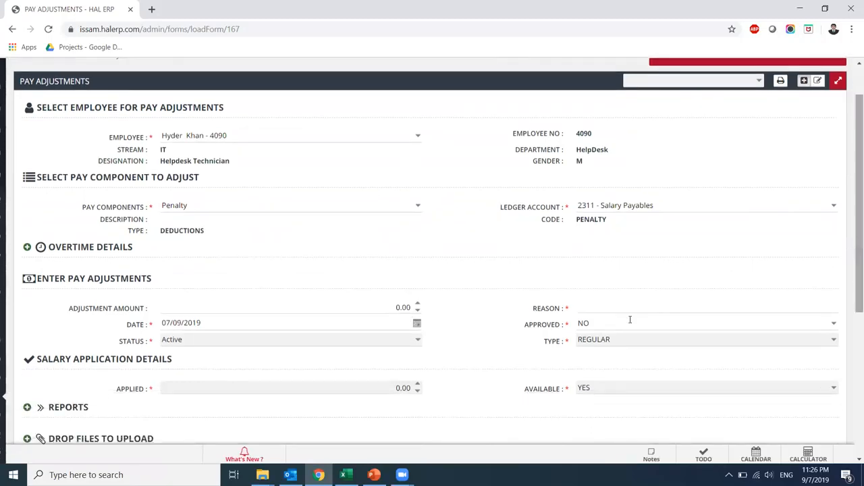
Enter 100, reason Traffic Violation, date 11/08/2019, Approved YES, and save the penalty
click(382, 303)
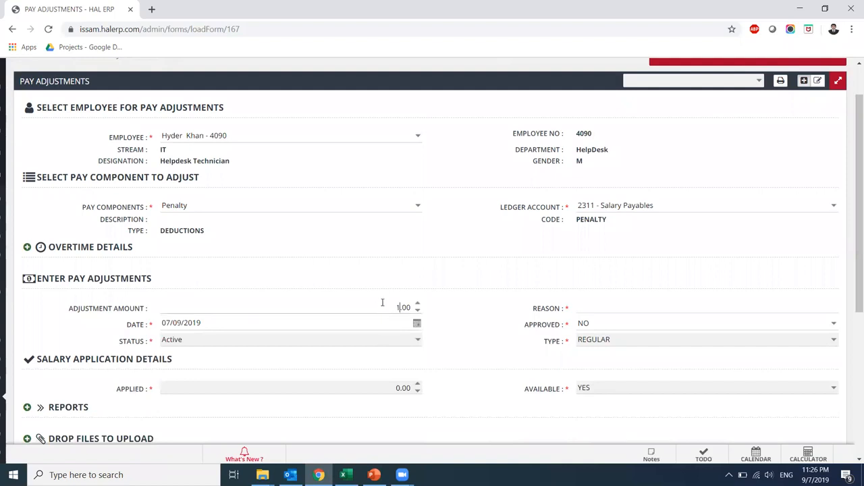
key(Tab)
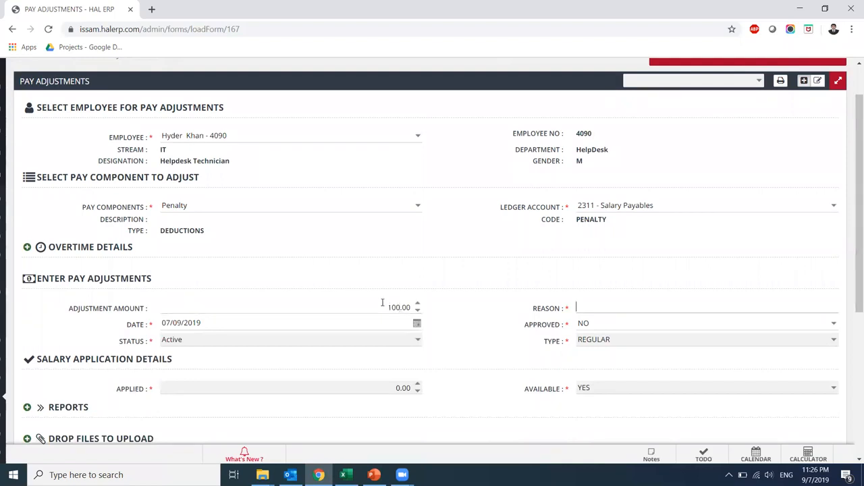
text(Traffic Violation)
key(Tab)
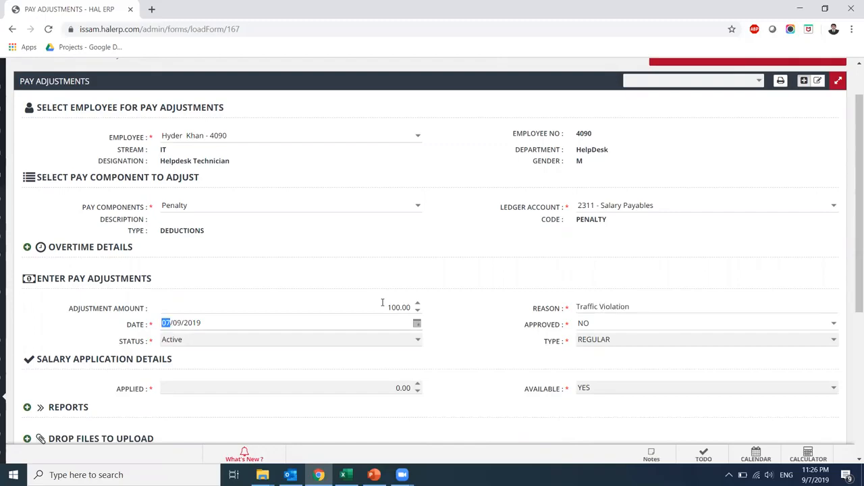
text(11/08)
key(Tab)
text(YES)
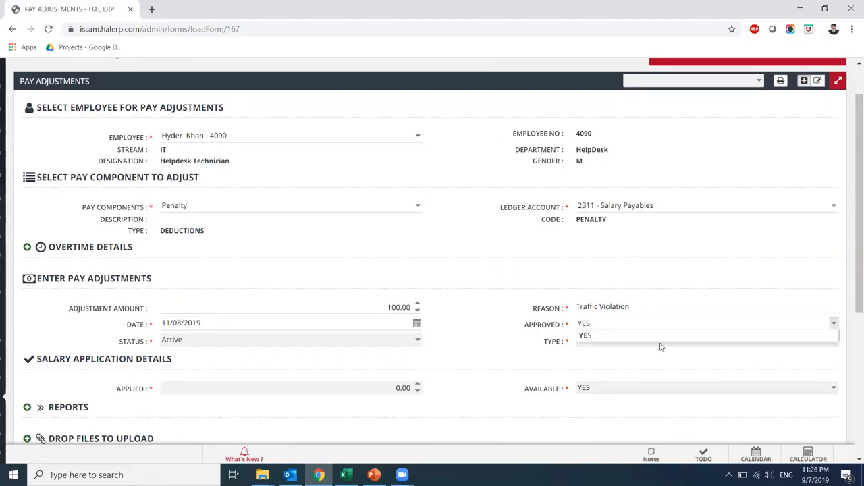
click(595, 338)
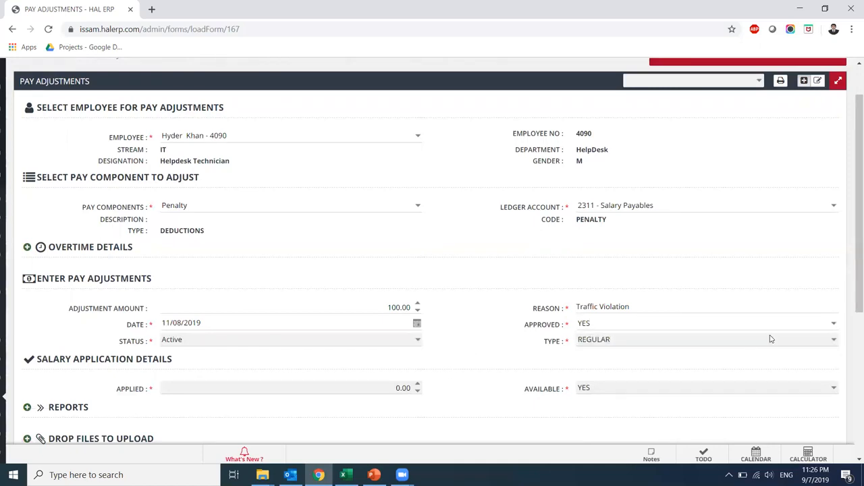
drag(852, 239, 853, 316)
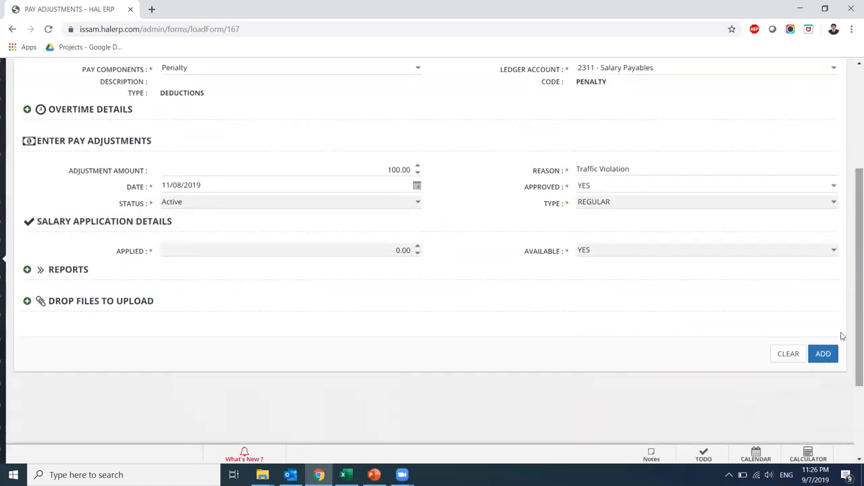
click(828, 360)
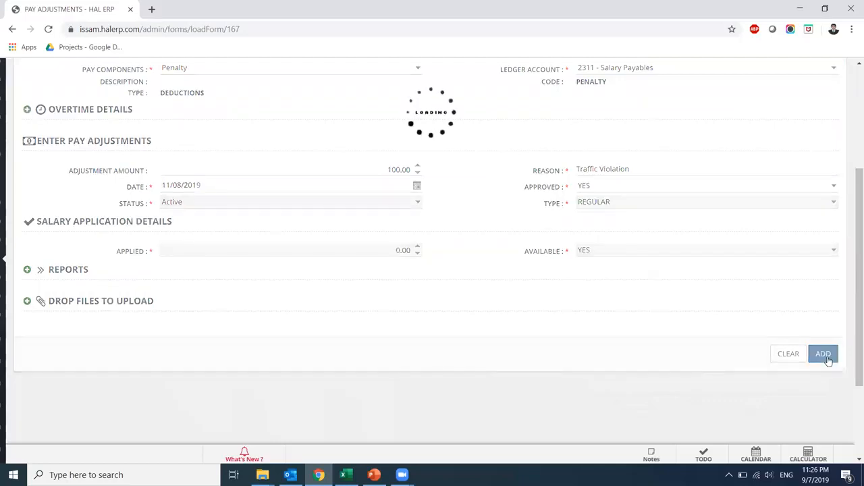
Confirm the penalty saved as reference 13, then switch to the PowerPoint slides
drag(856, 296, 851, 172)
mouse_move(2, 336)
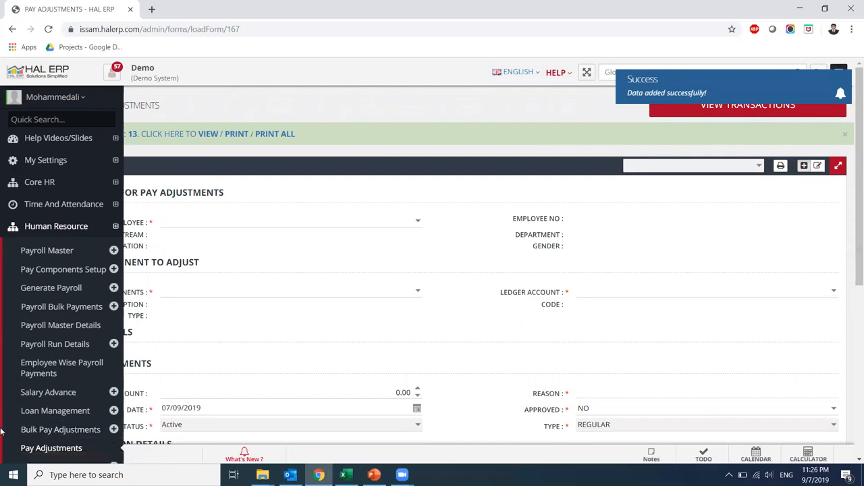
scroll(2, 432, down, 2)
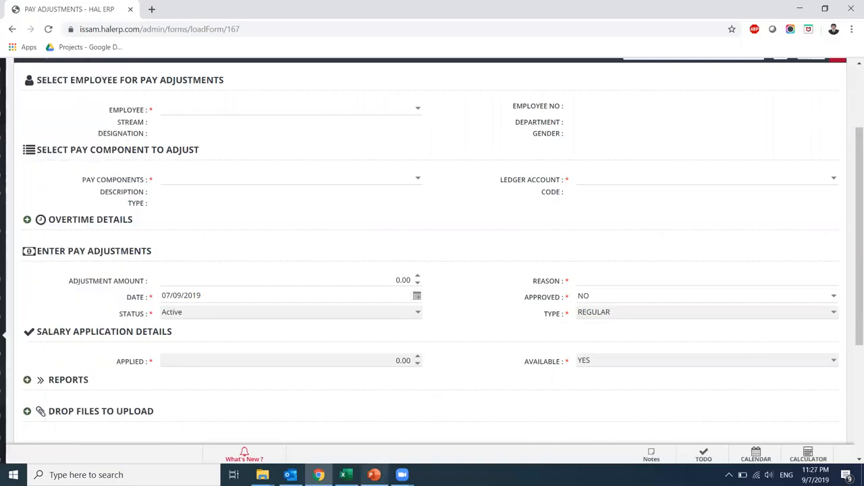
click(373, 475)
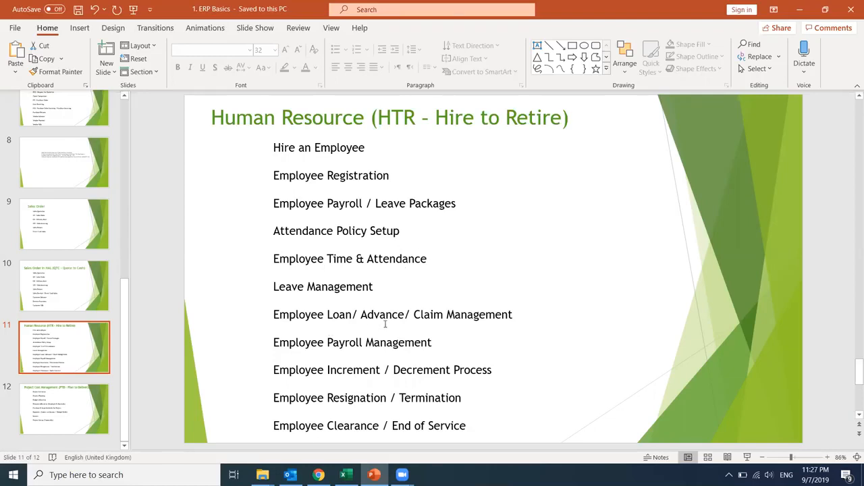
Return to the browser and open Attendance Policy Run under Time And Attendance
key(alt+Tab)
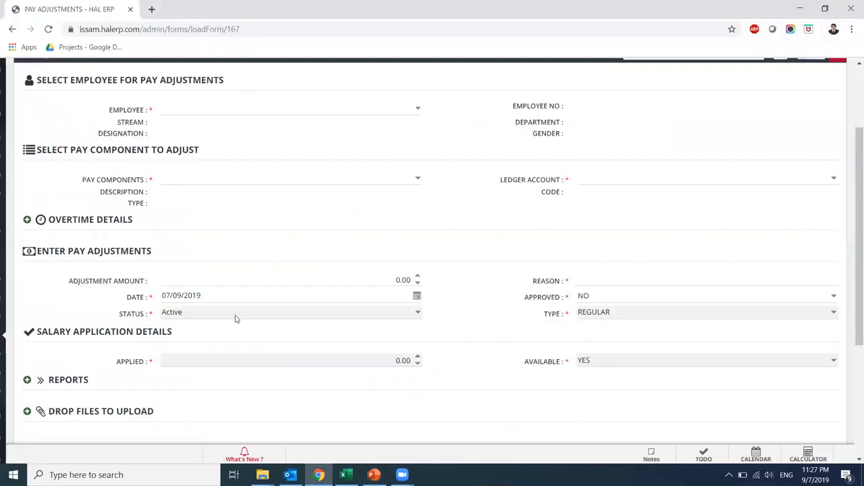
mouse_move(1, 238)
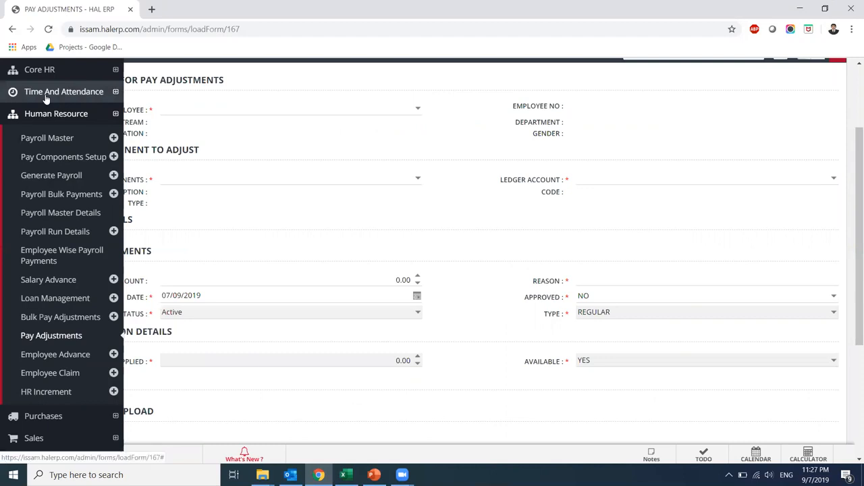
click(20, 96)
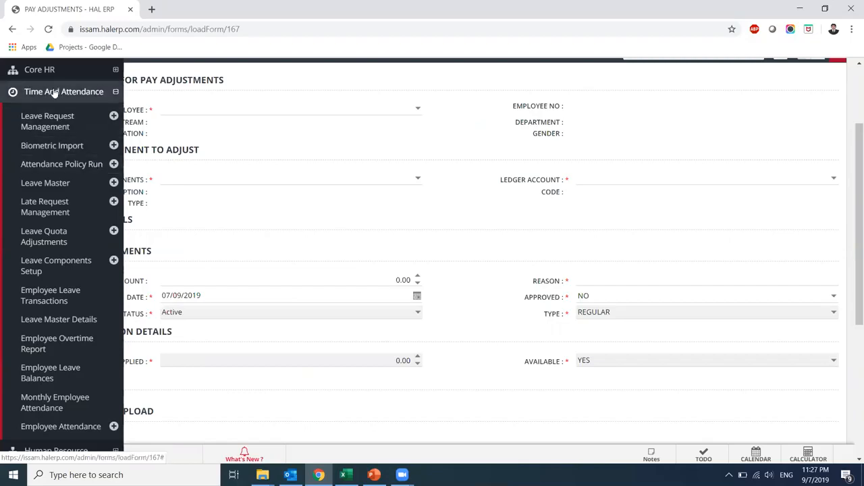
click(72, 170)
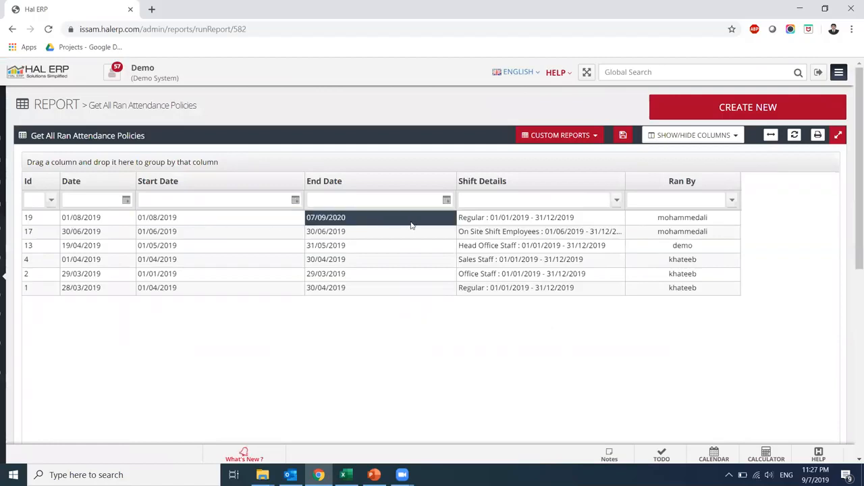
Start a new attendance policy run from 01/08/2019 to 31/08/2019
click(719, 110)
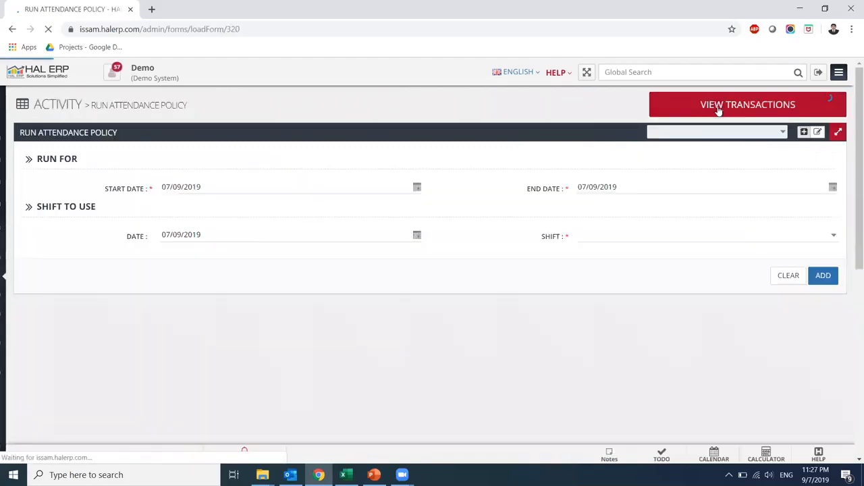
click(416, 191)
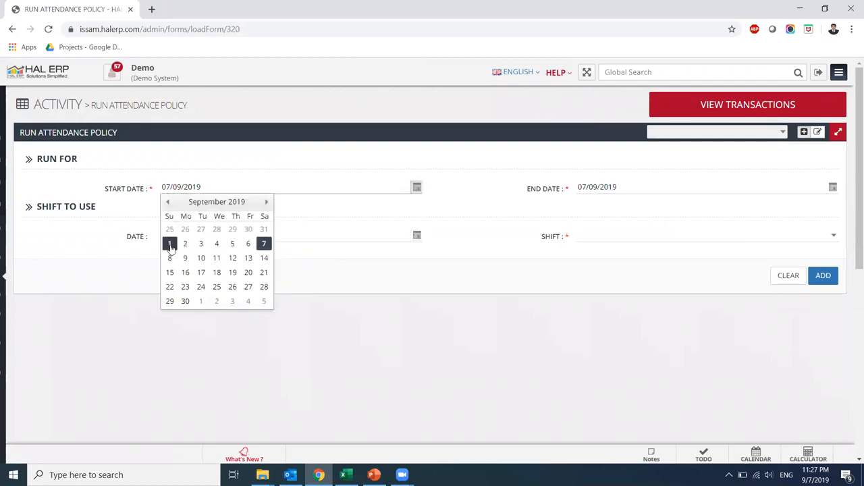
click(168, 202)
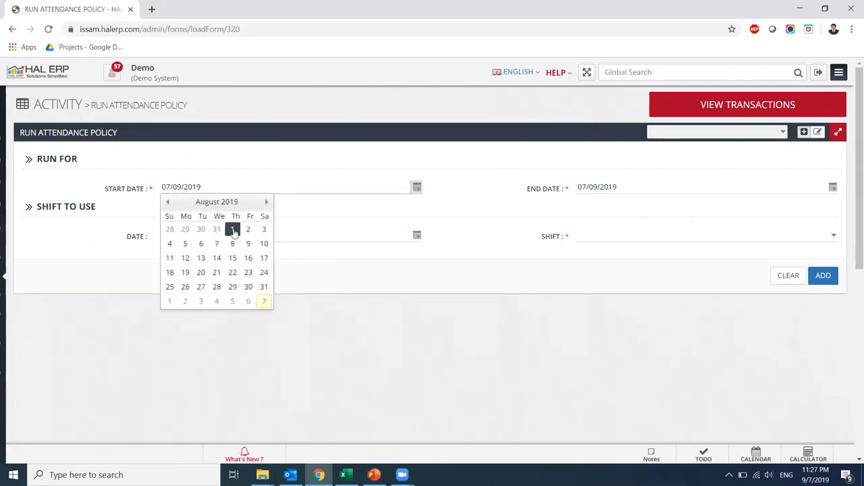
click(234, 229)
click(582, 188)
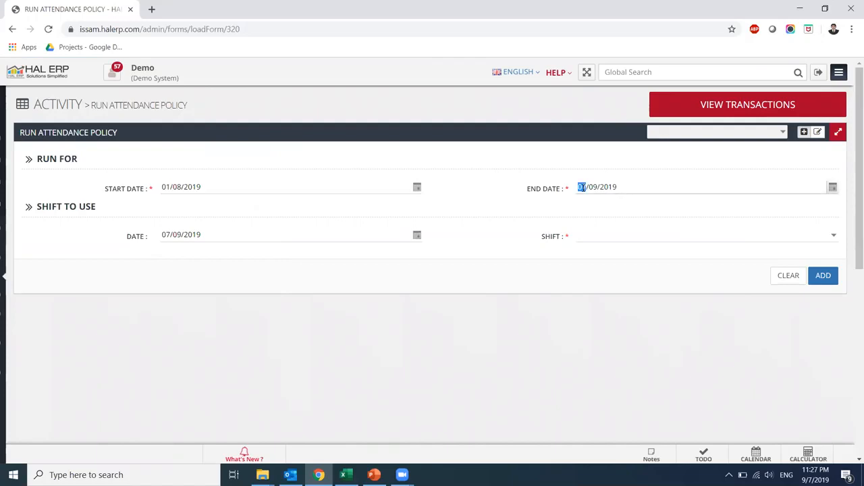
text(3108)
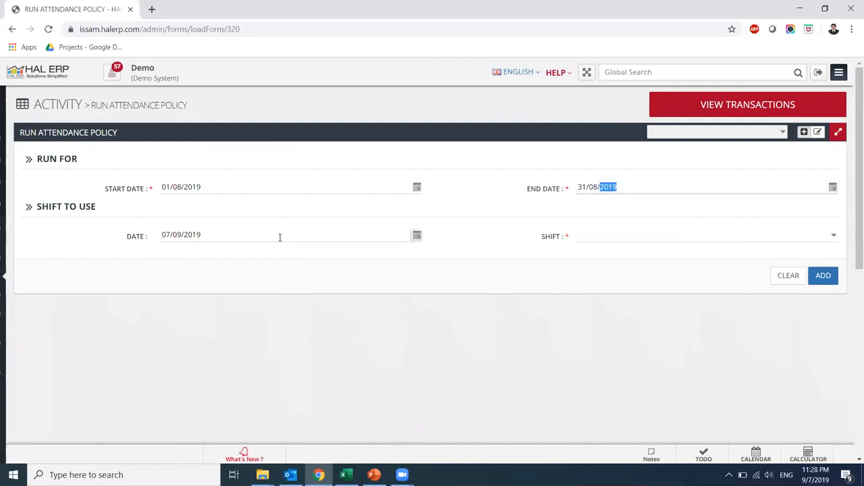
Set the shift date to 31/08/2019, choose On Site Shift Employees, and run the policy
click(179, 233)
text(3108)
click(168, 234)
text(31)
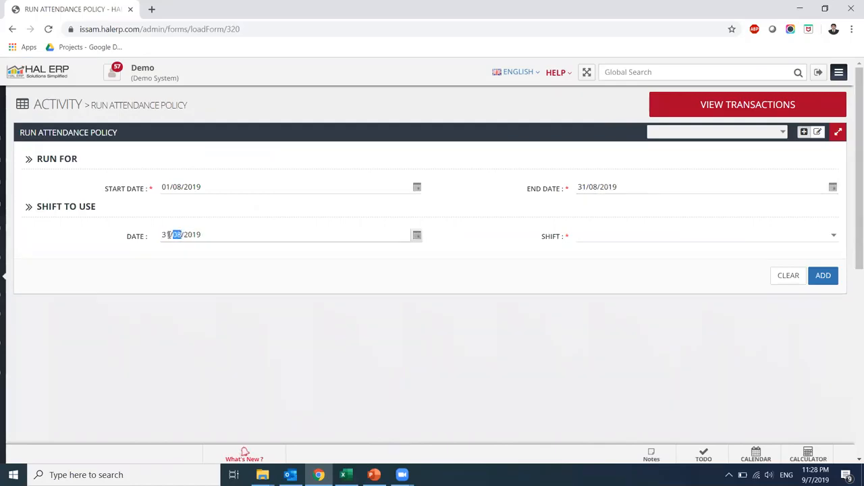
click(835, 236)
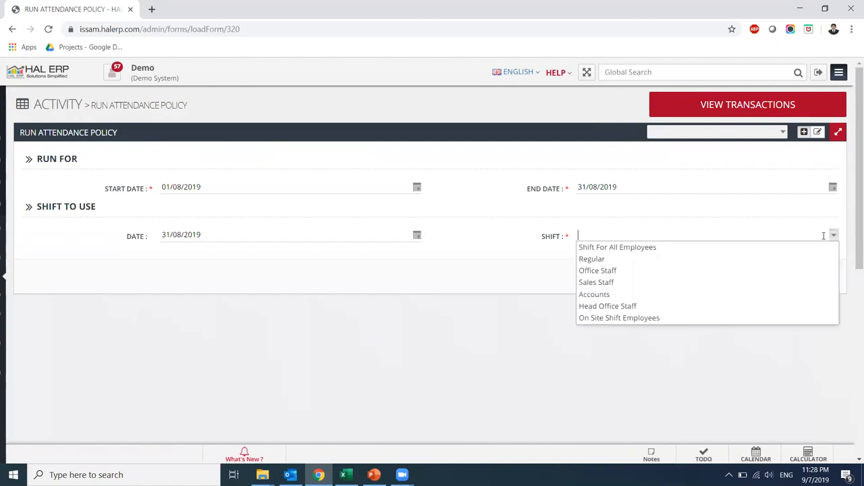
click(668, 318)
click(824, 277)
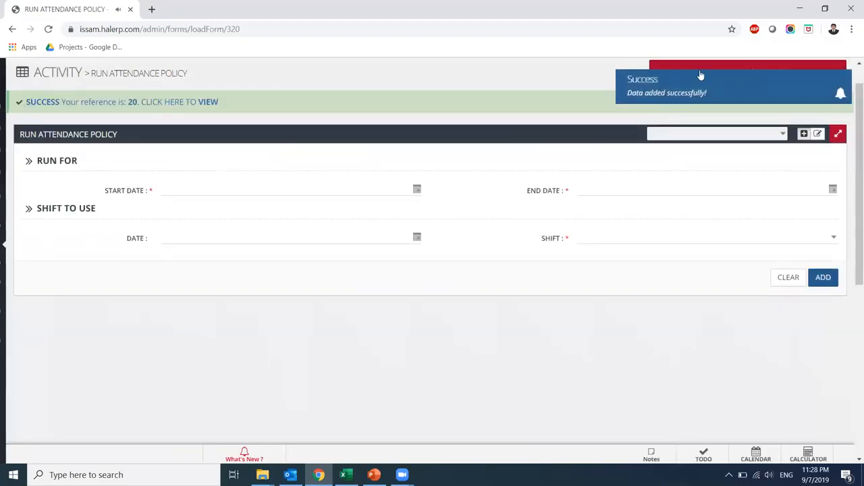
scroll(701, 76, down, 1)
drag(854, 205, 852, 146)
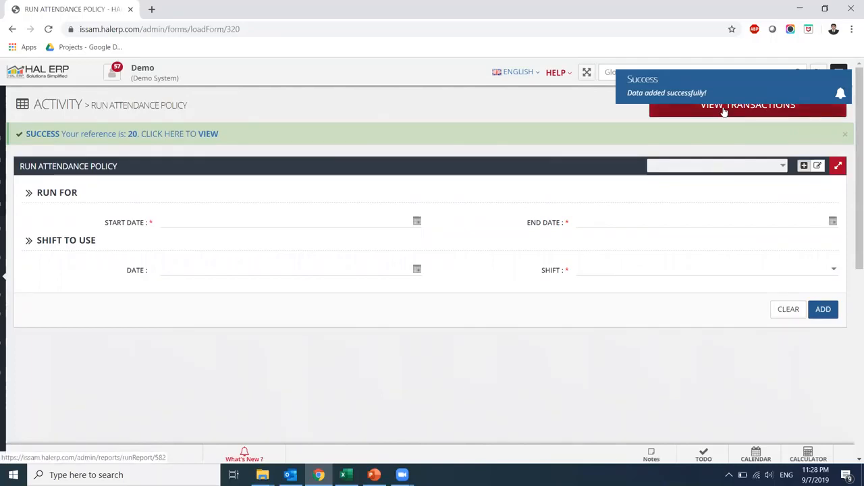
mouse_move(2, 278)
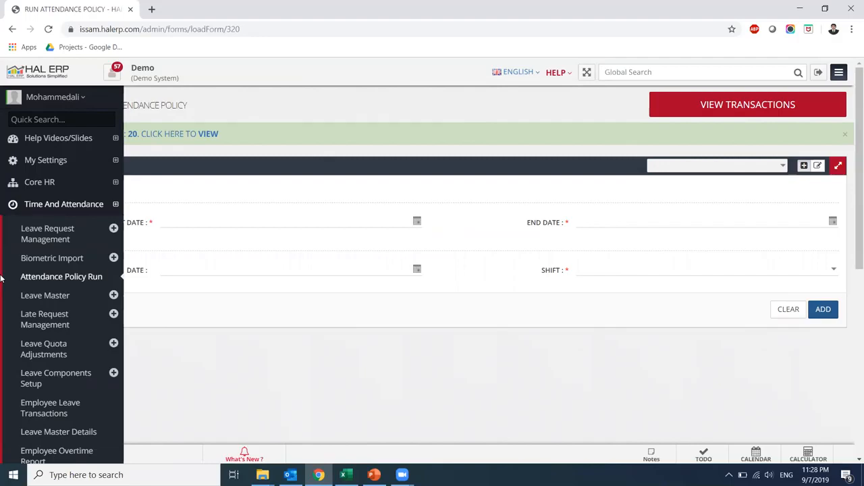
Switch the sidebar from Time And Attendance to Human Resource and open Generate Payroll
click(38, 209)
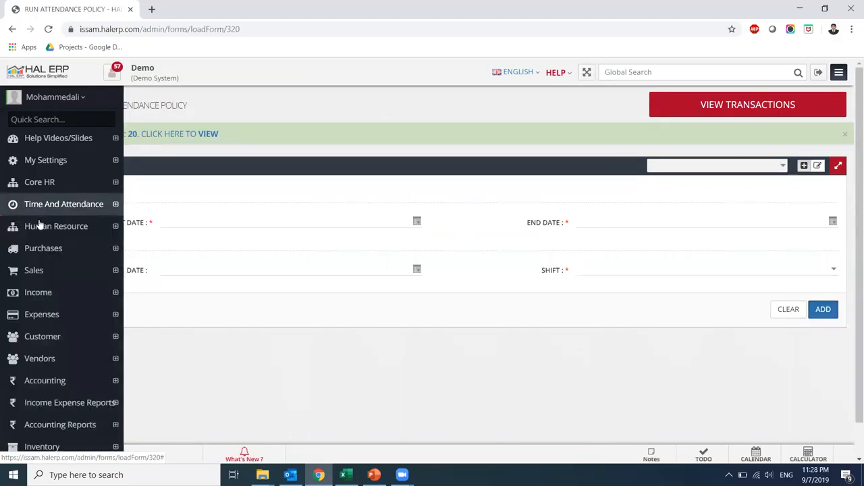
click(42, 229)
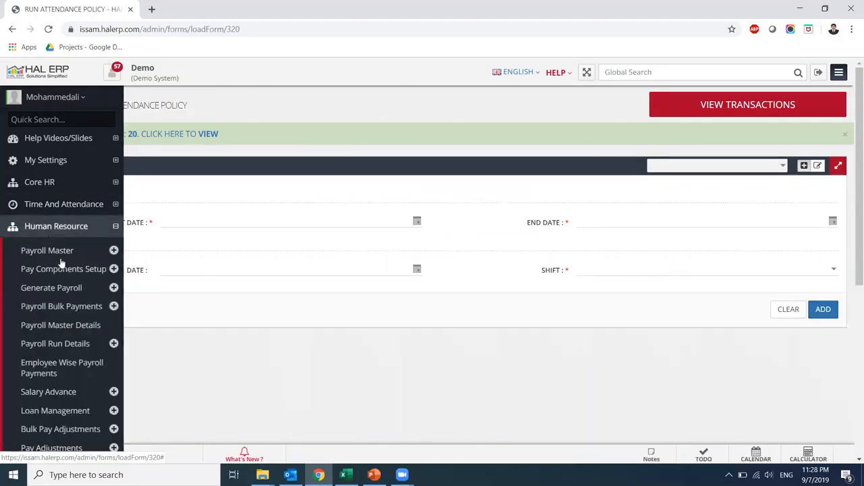
click(85, 291)
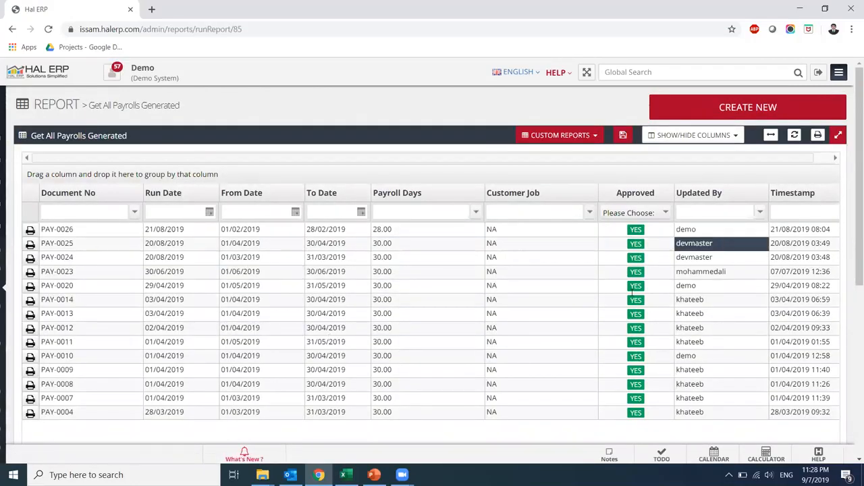
Start a new August 2019 payroll run dated 31/08/2019, keeping mode GENERAL
click(726, 112)
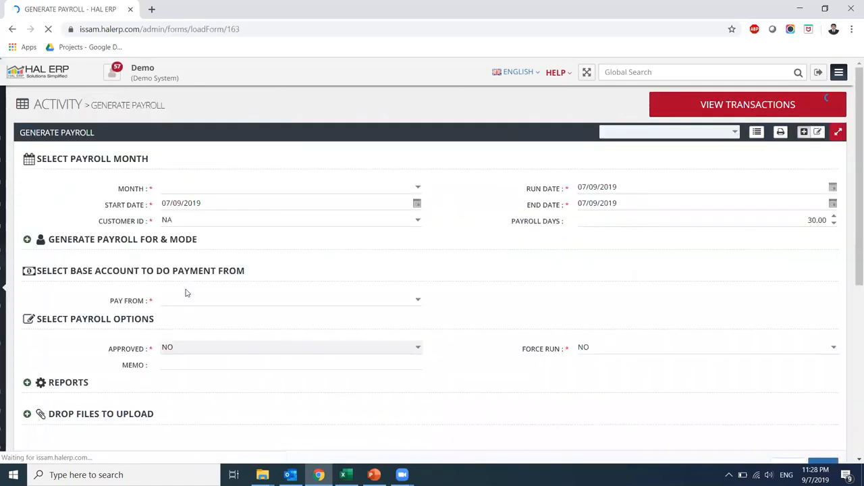
click(187, 188)
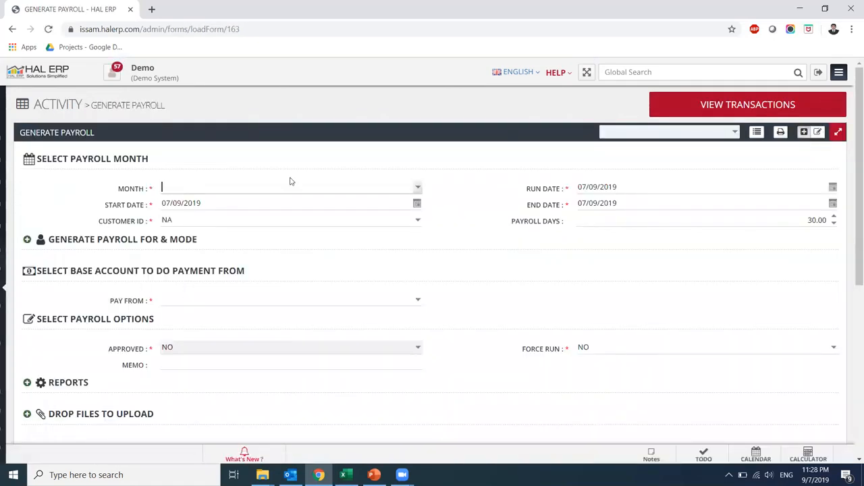
click(417, 188)
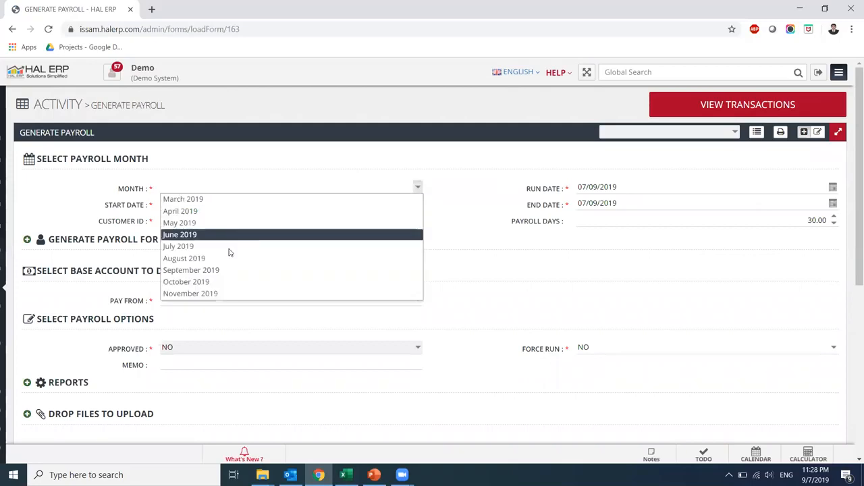
click(226, 259)
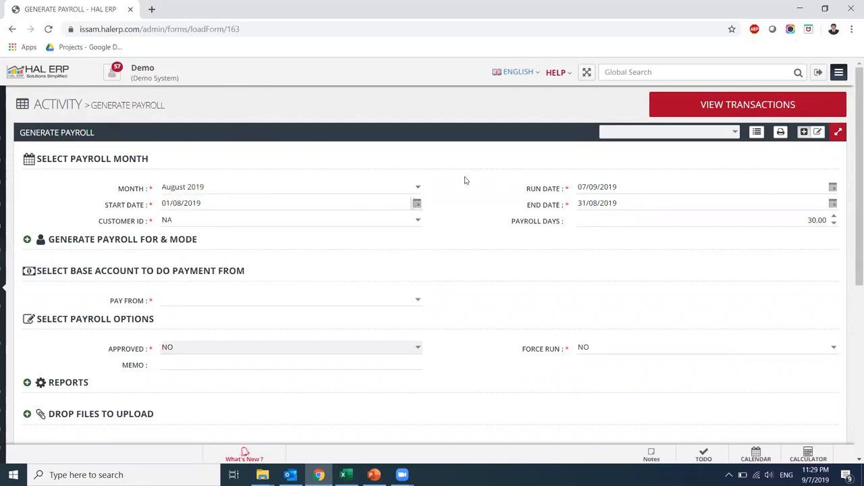
double_click(584, 187)
text(3108)
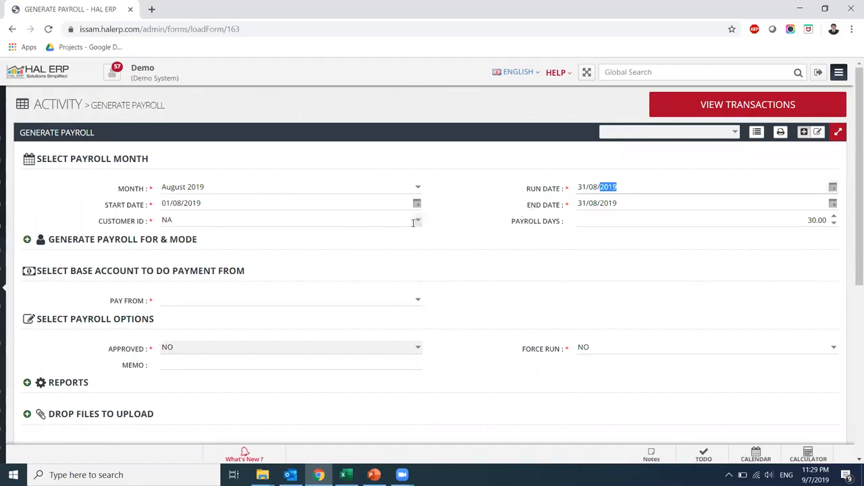
click(27, 241)
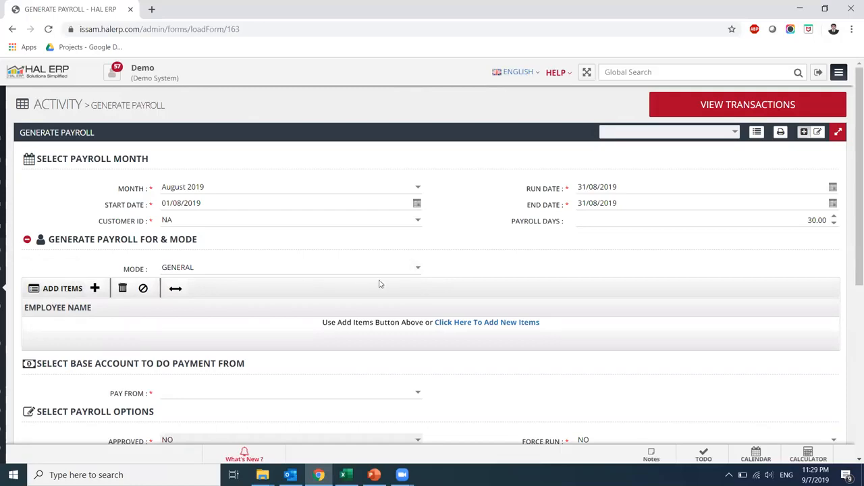
click(419, 270)
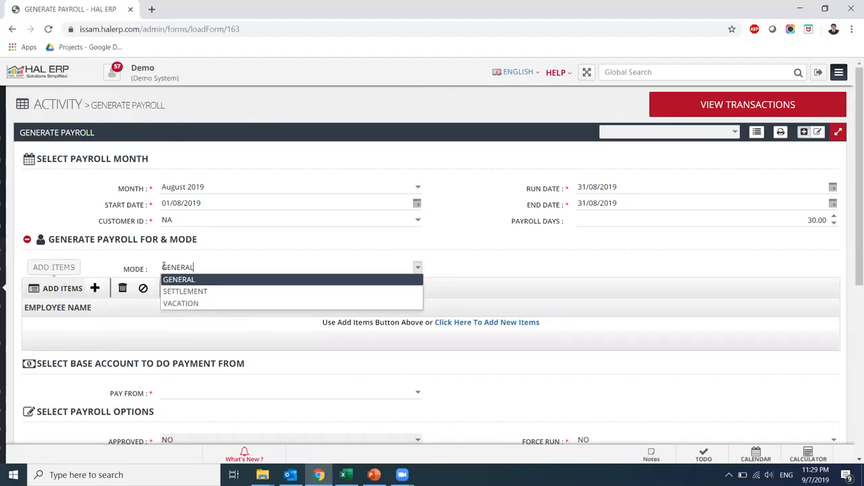
click(182, 285)
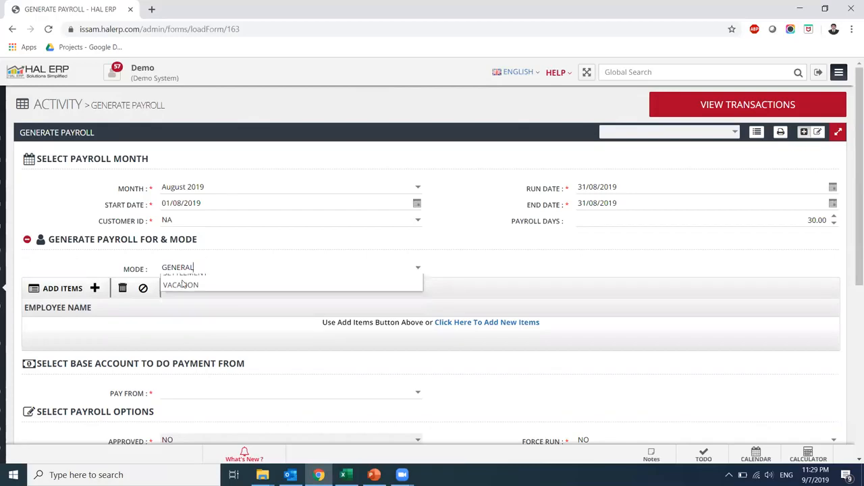
Add employee 4090 to the payroll run
click(46, 288)
click(184, 170)
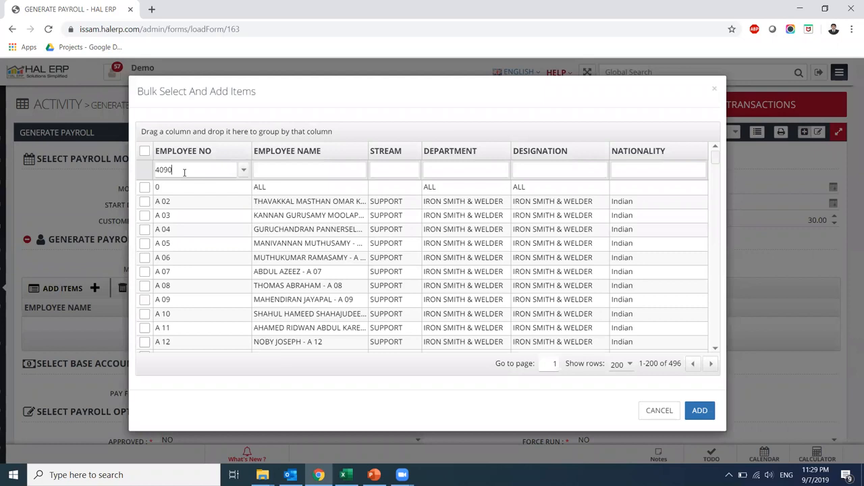
key(Return)
click(144, 187)
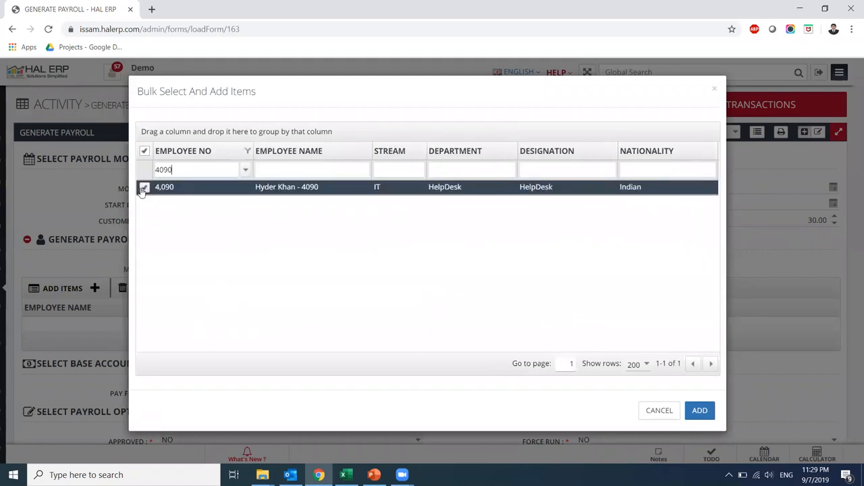
click(699, 411)
click(667, 417)
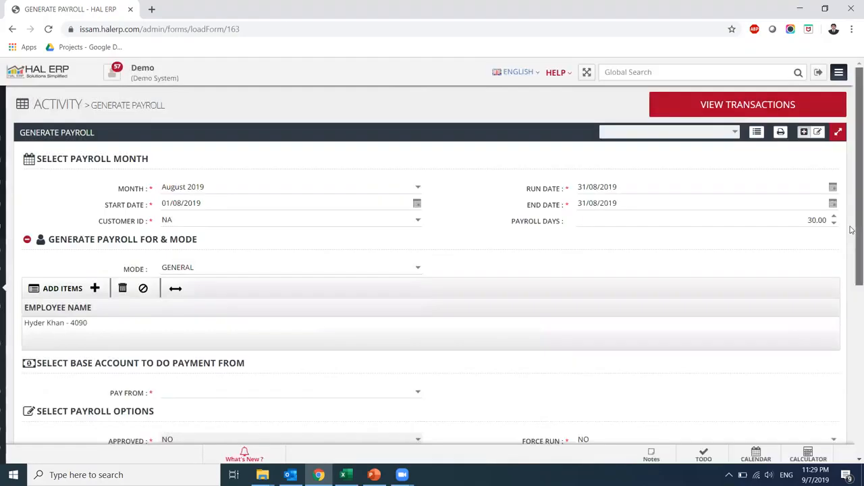
Pay from 1114 - Sharjah Islamic Bank and save the payroll as reference 54
scroll(471, 268, down, 2)
click(417, 293)
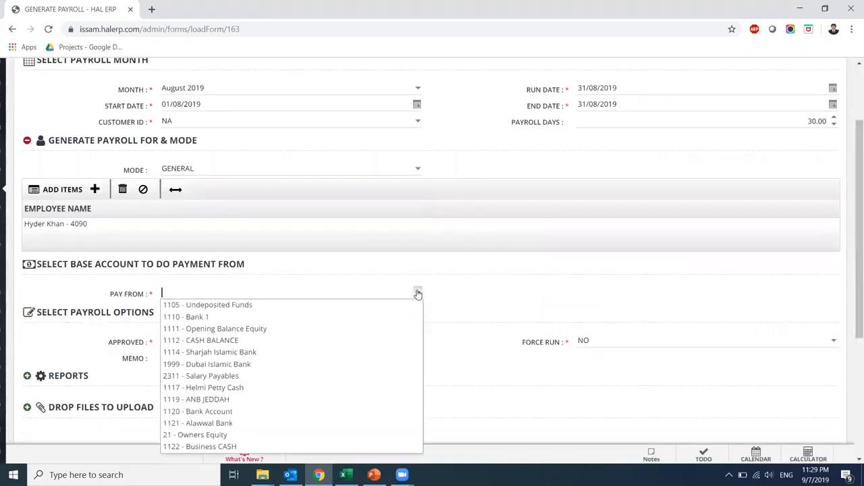
click(348, 352)
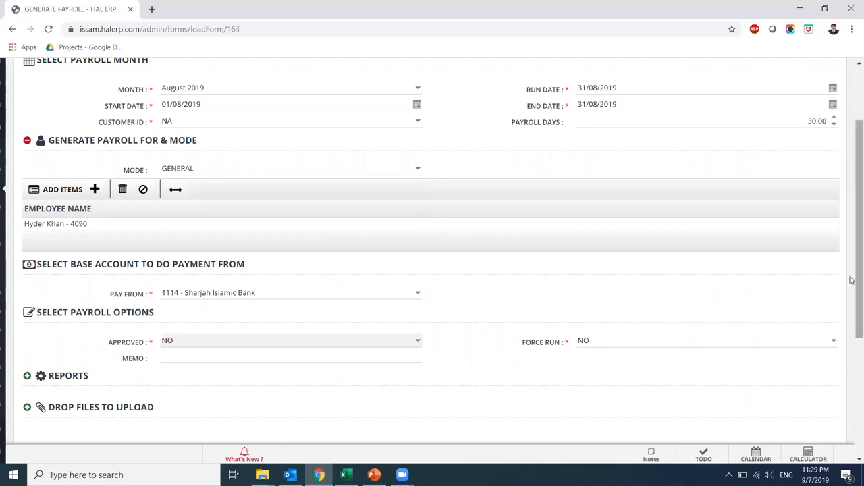
scroll(852, 280, down, 1)
click(823, 379)
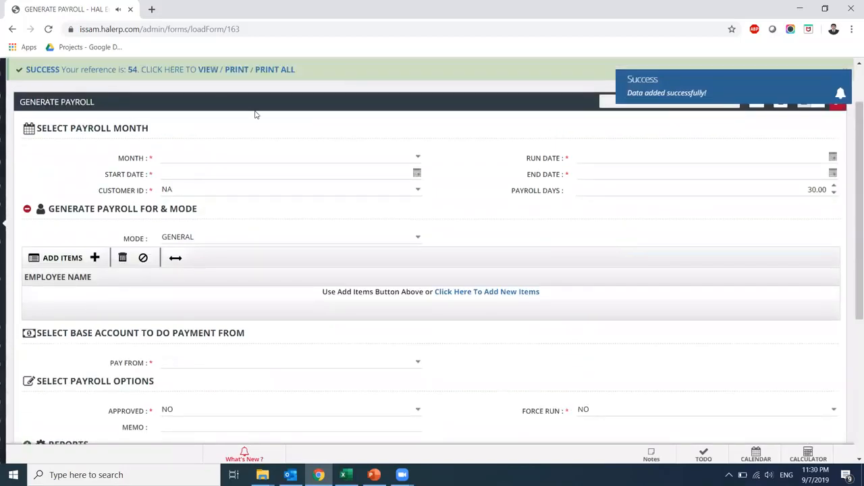
drag(853, 160, 854, 113)
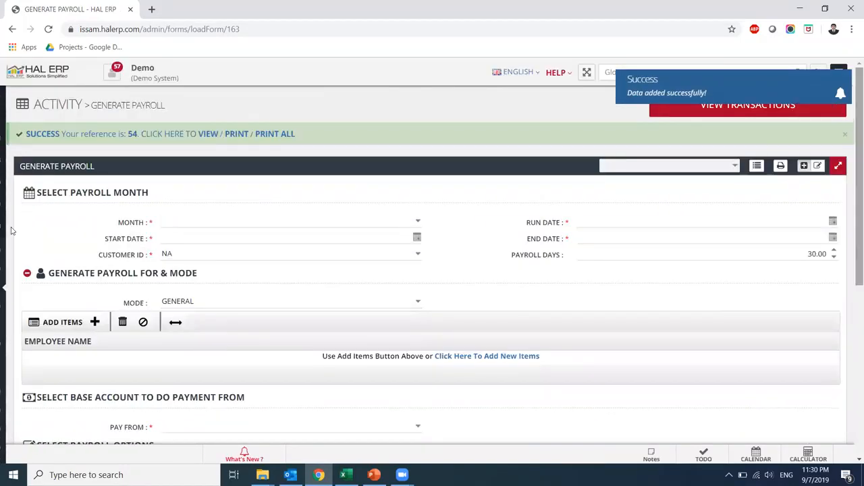
mouse_move(2, 261)
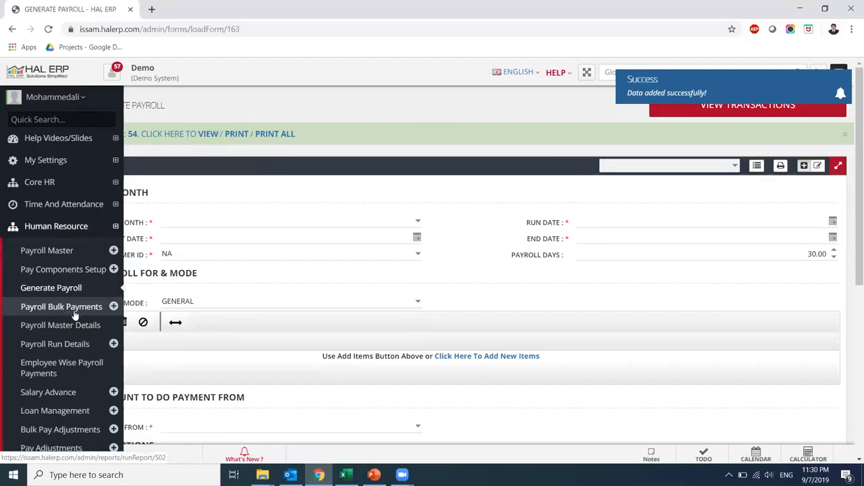
Open Payroll Run Details to see employee 4090's August 2019 payment PAY-0027
click(67, 345)
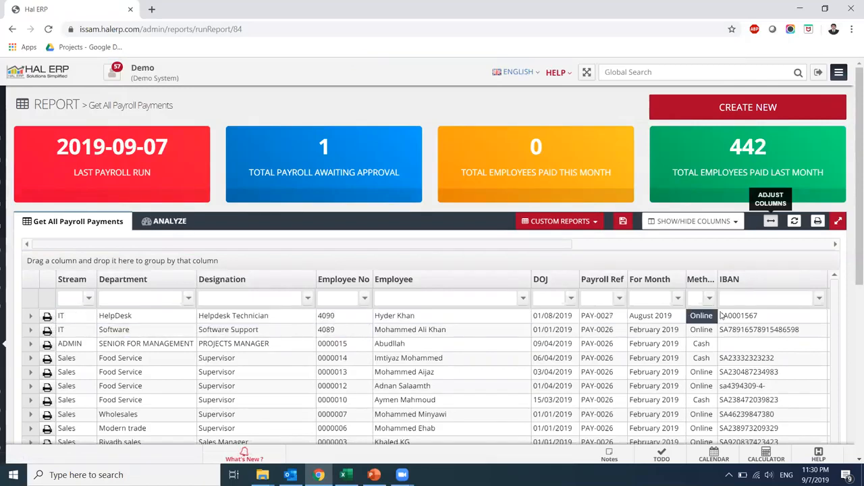
click(4, 266)
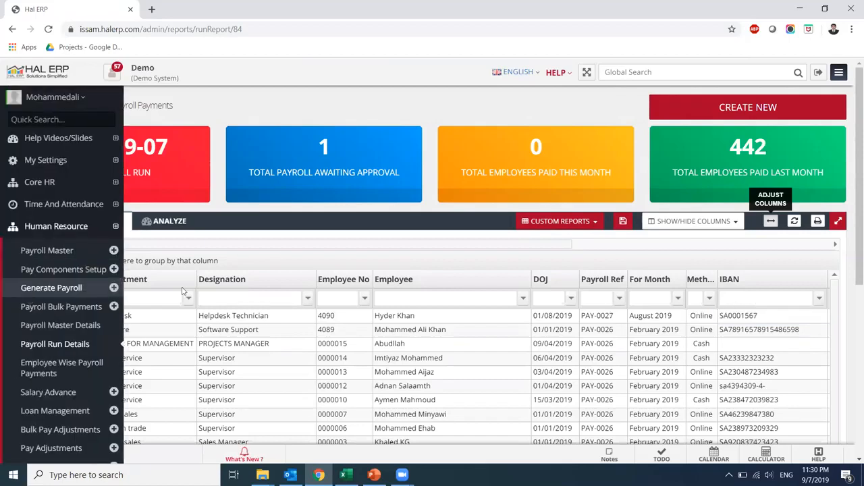
click(49, 318)
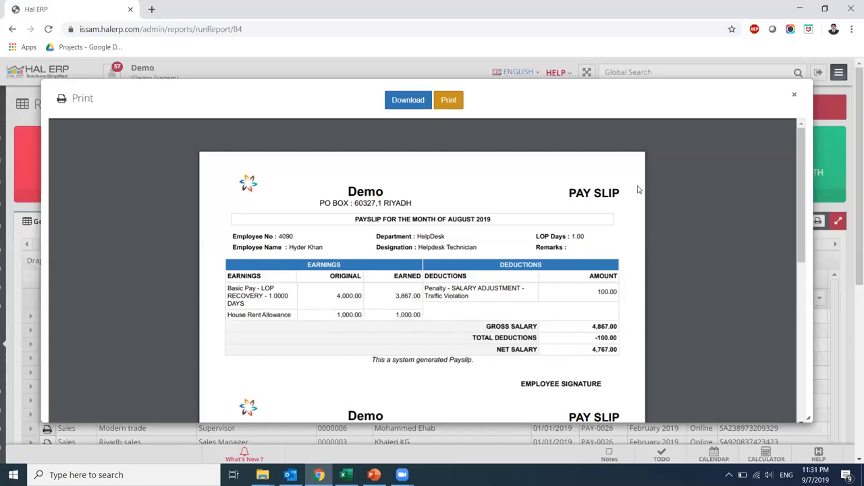
click(797, 97)
mouse_move(4, 249)
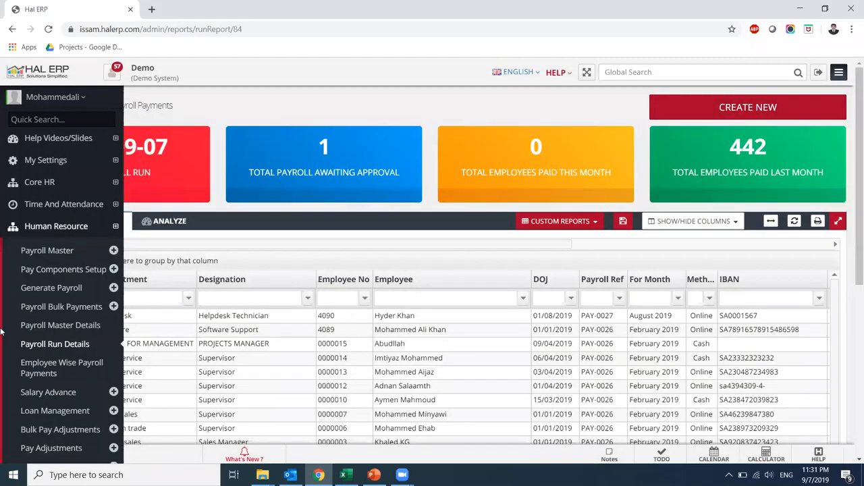
Go to Time And Attendance > Leave Request Management and start a new request
click(34, 226)
click(31, 207)
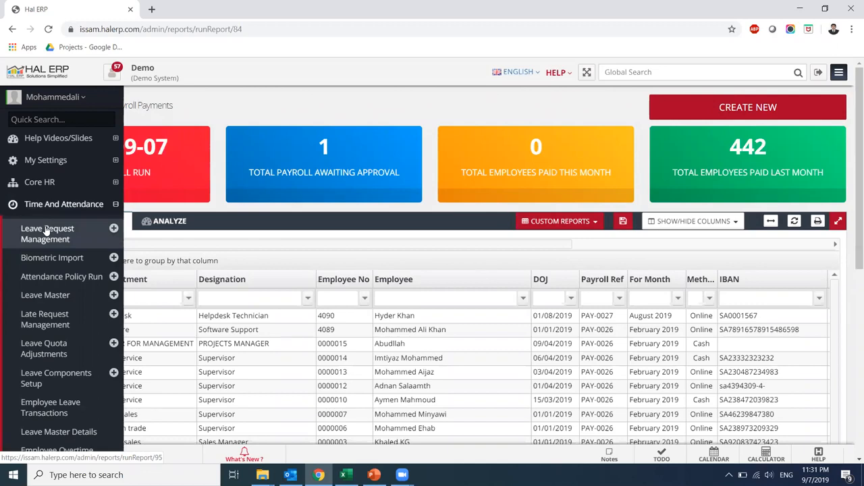
click(46, 230)
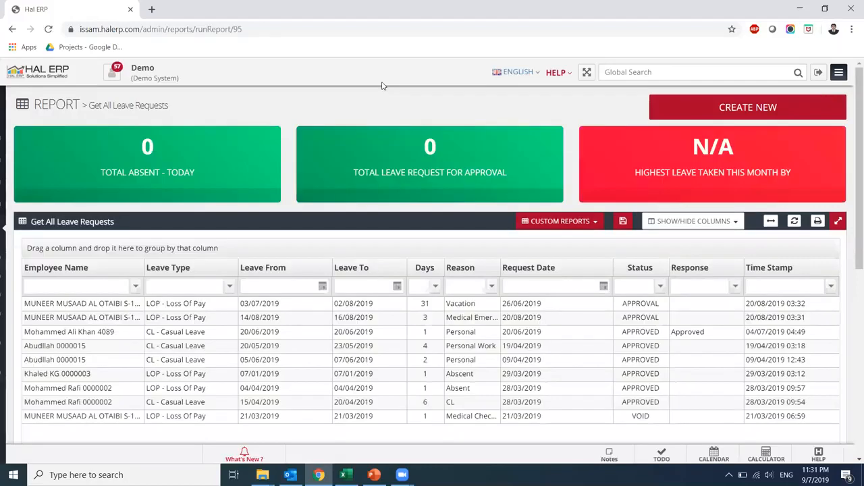
click(733, 112)
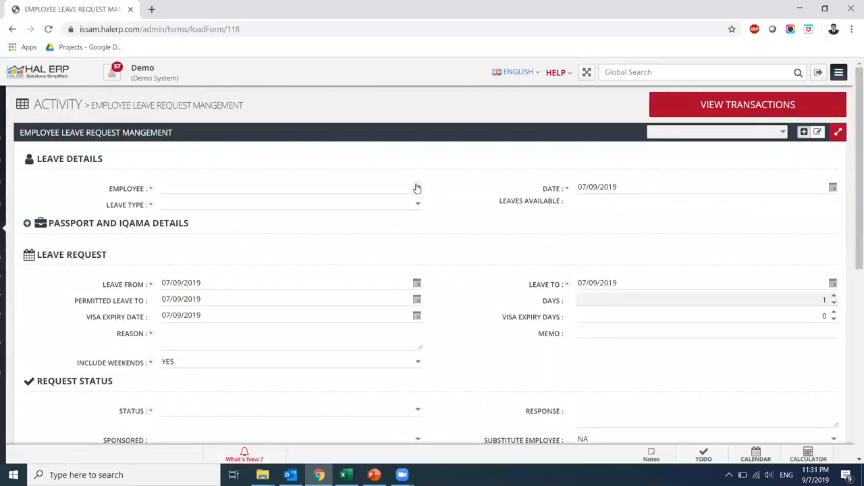
Select employee 4090 and set the request date to 30/06/2019
click(331, 192)
text(4090)
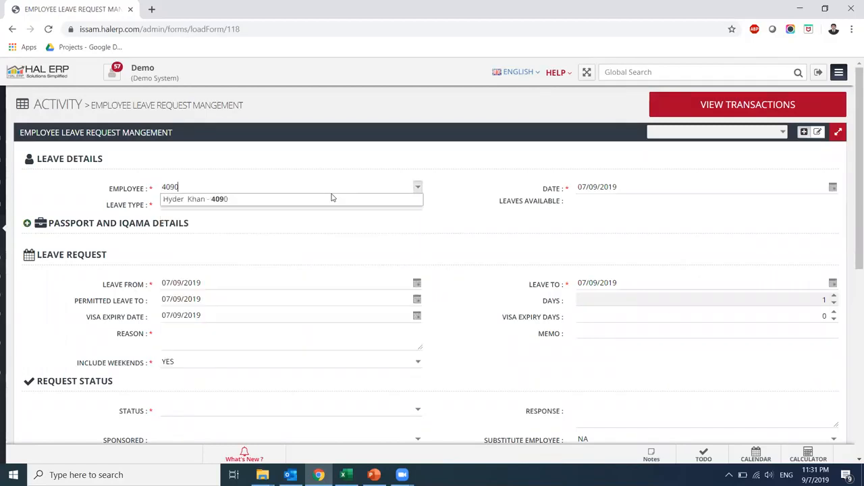
click(330, 197)
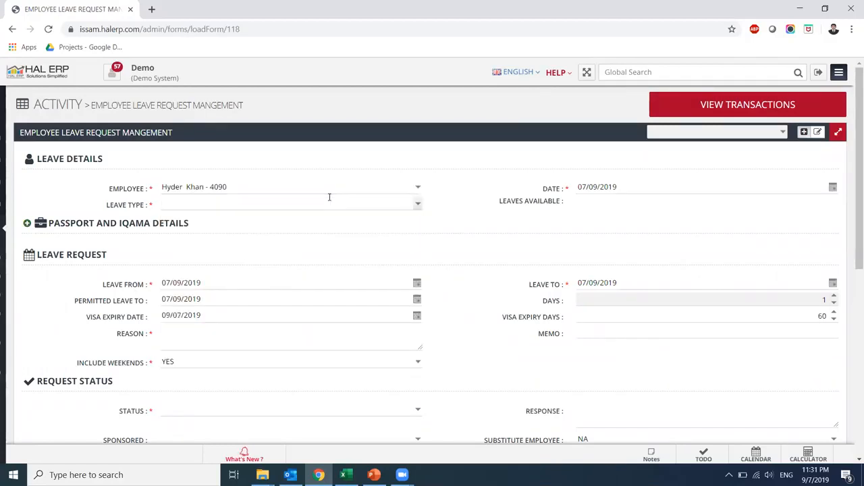
double_click(583, 188)
text(31/)
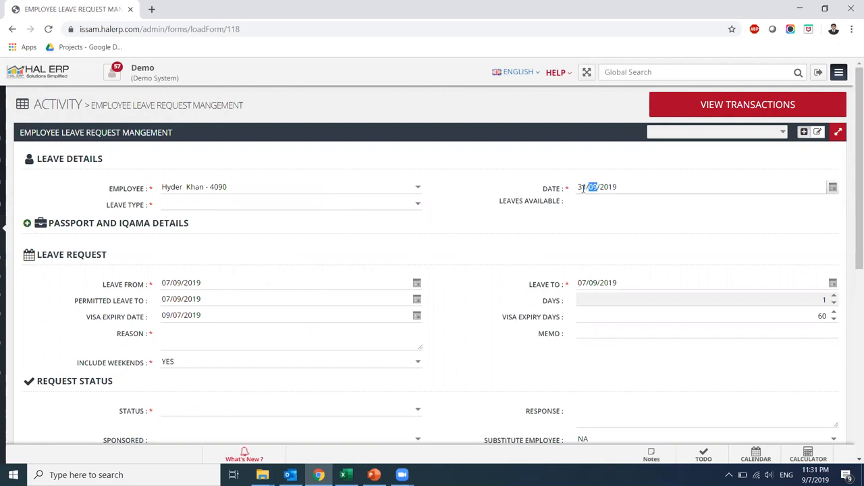
text(06)
Set the leave type to LOP after trying VAC-1 and CL
click(417, 204)
click(365, 240)
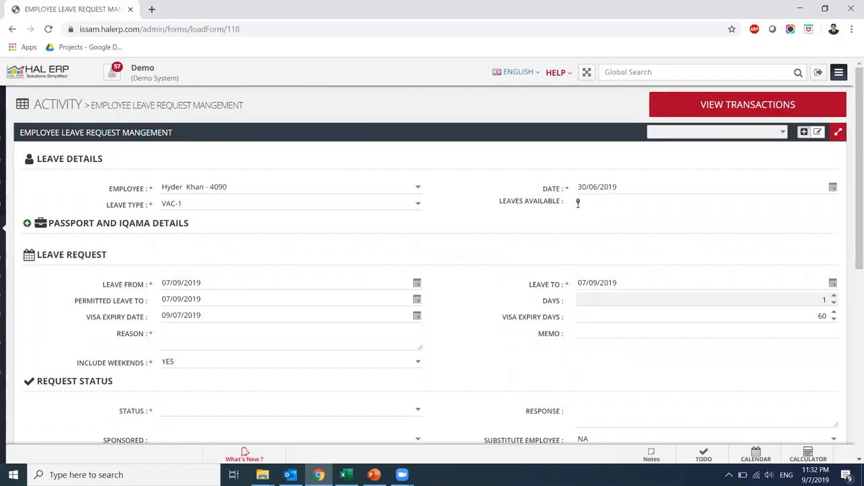
click(416, 204)
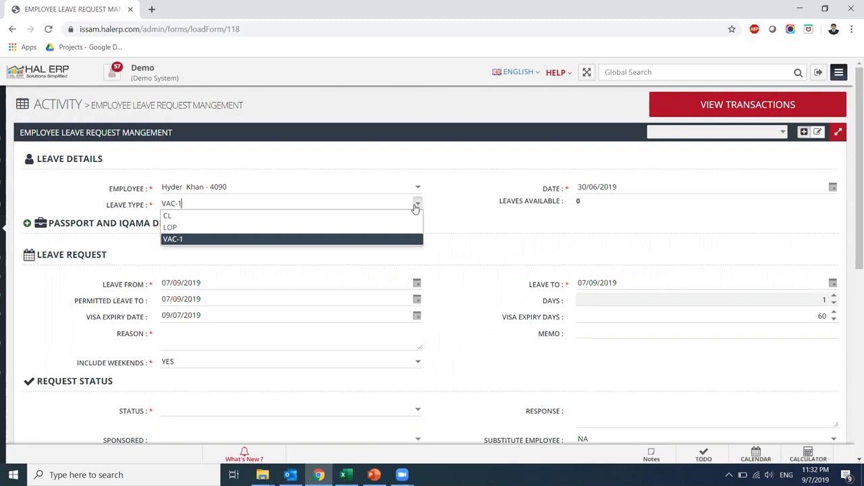
click(379, 215)
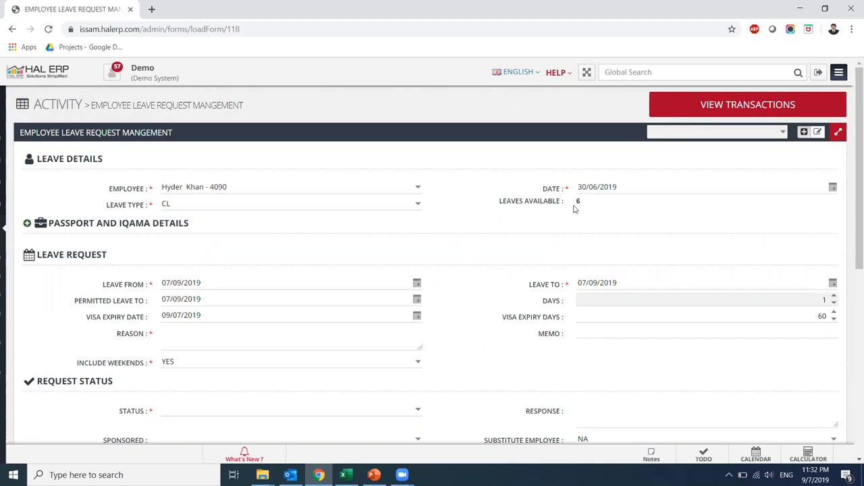
click(420, 207)
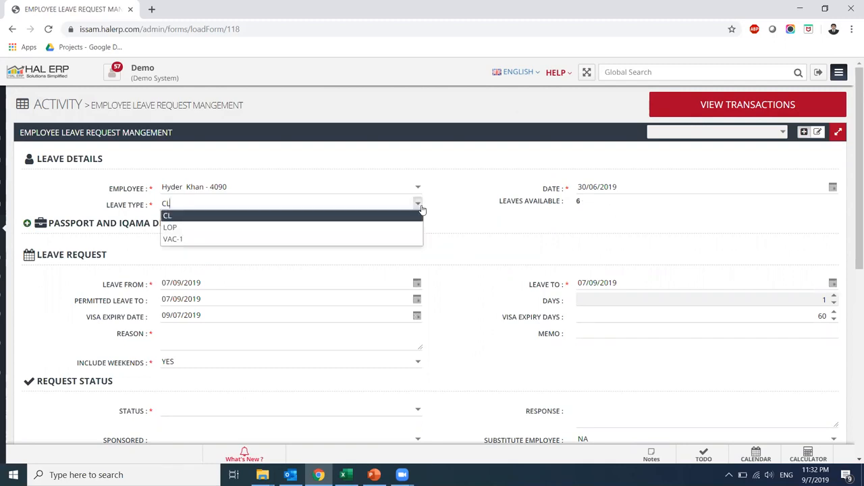
click(389, 232)
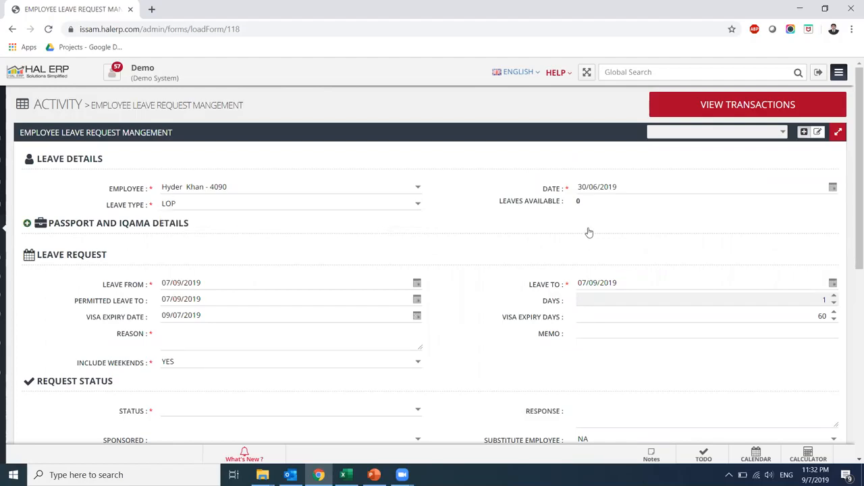
scroll(216, 215, down, 1)
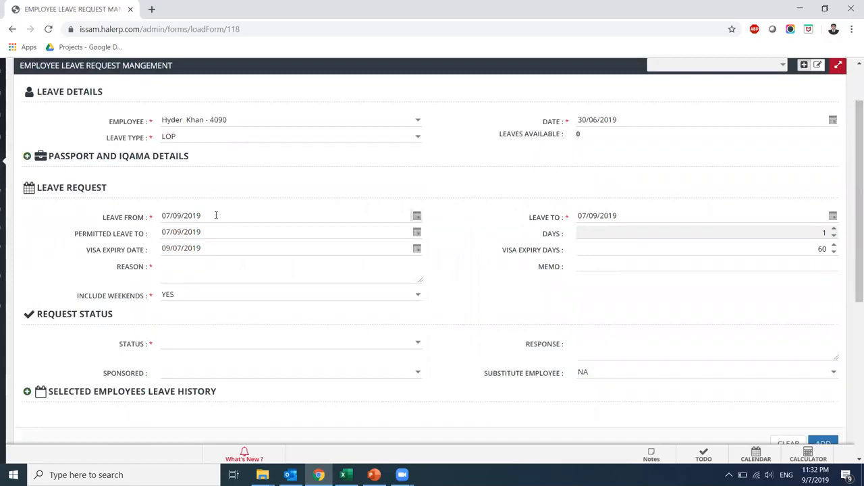
Set leave from 01/09/2019 to 10/09/2019, permitted leave to 31/08/2019
double_click(165, 217)
text(01)
key(Tab)
key(Tab)
text(10)
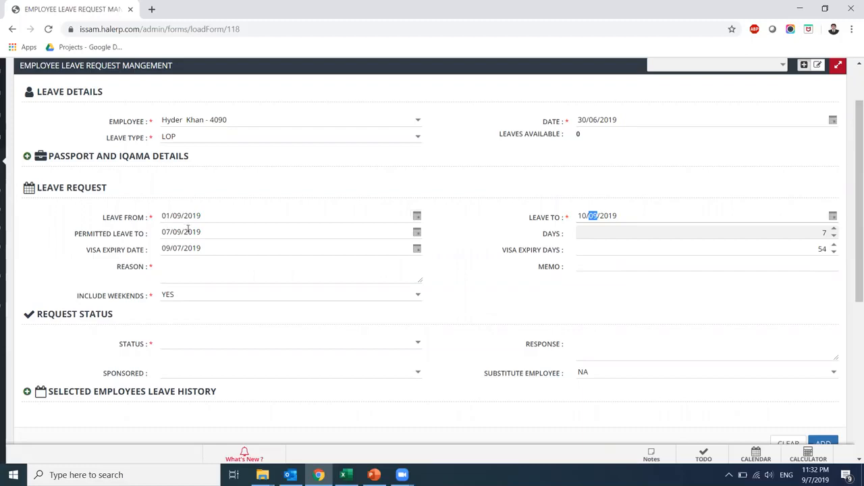
click(165, 231)
text(3109)
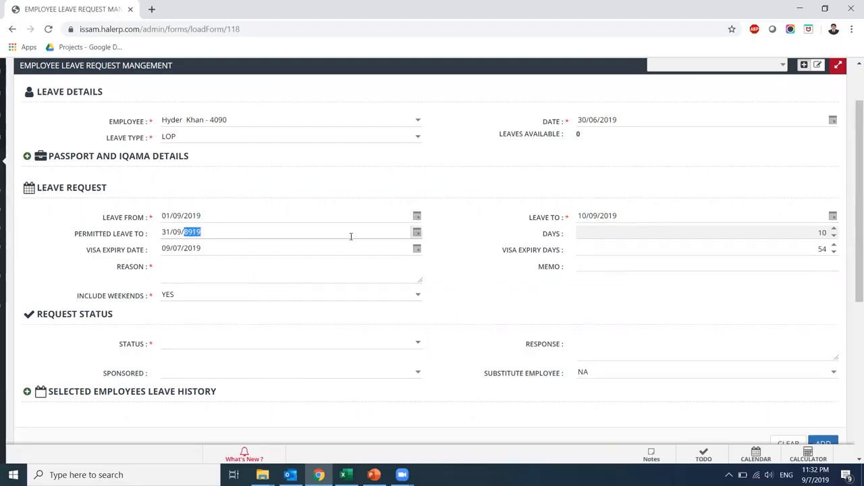
click(417, 233)
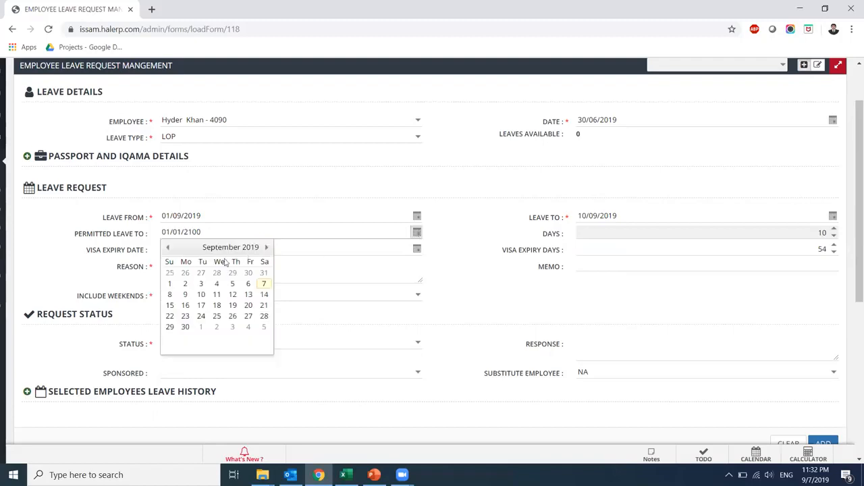
click(264, 272)
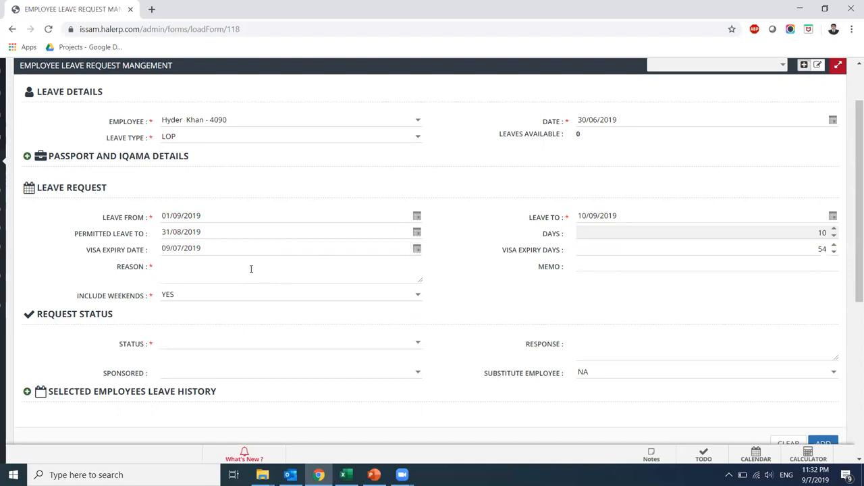
Enter the reason 'Personal Emergency Leave' and set the status to APPROVED
click(183, 263)
text(Personal)
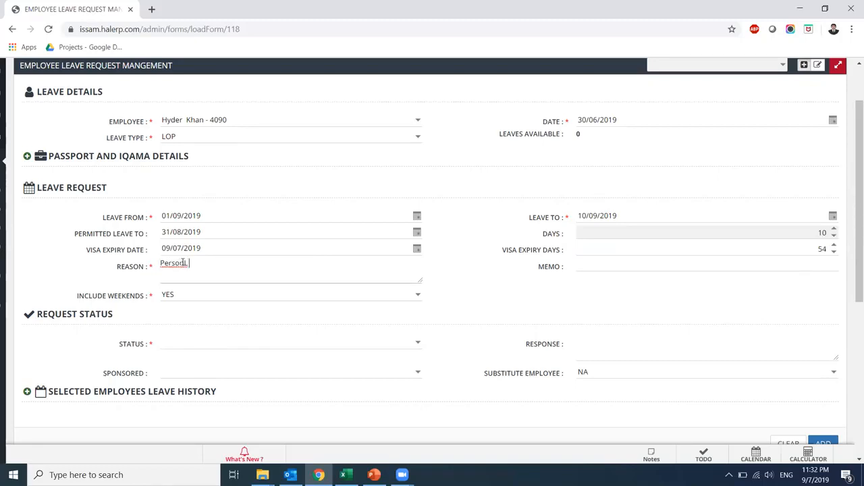
text( Emergency Leave)
key(Tab)
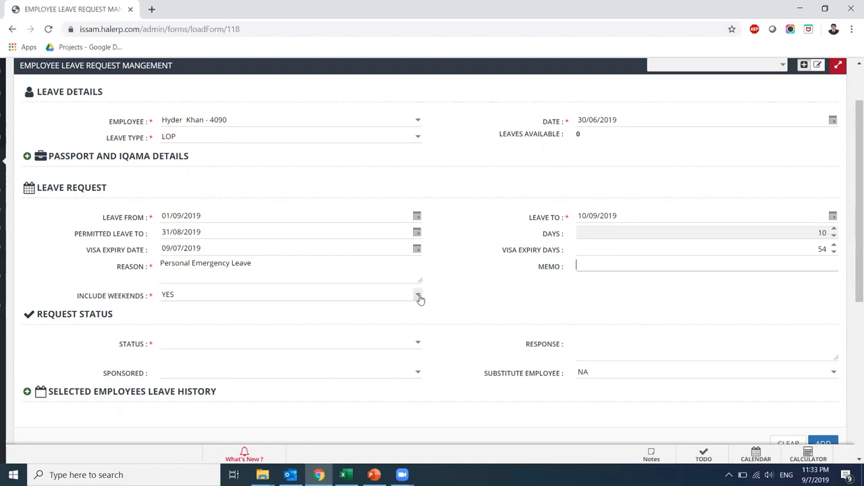
click(418, 343)
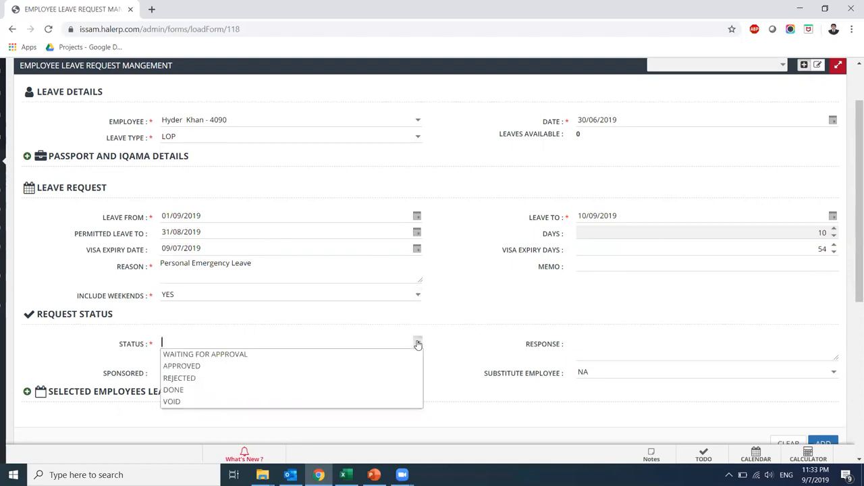
click(358, 368)
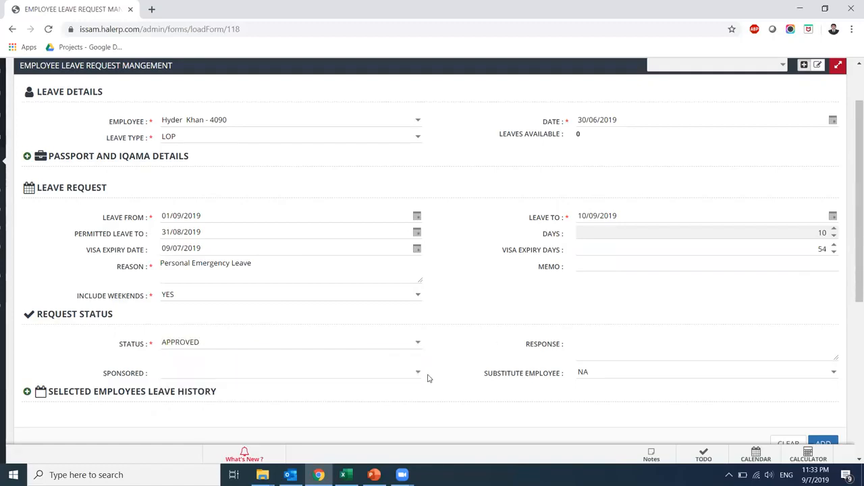
Choose employee 4089 as substitute and submit the request as LRQ-00010
click(835, 376)
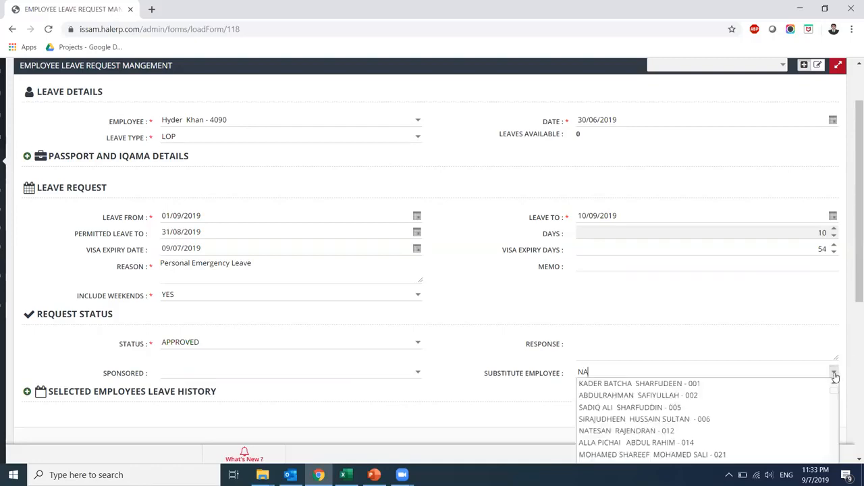
key(BackSpace)
text(4089)
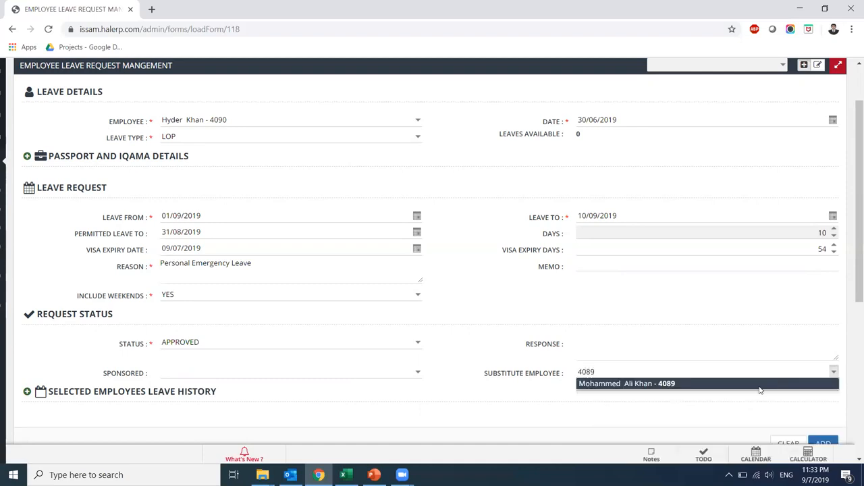
click(760, 385)
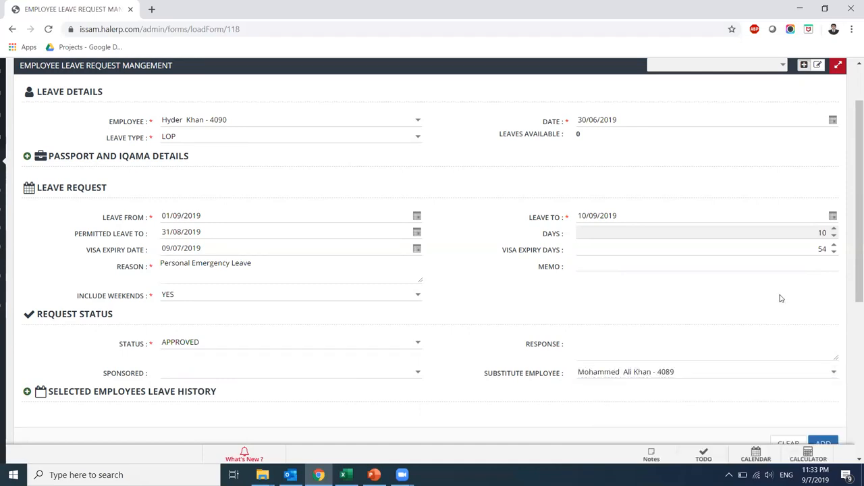
drag(855, 276, 851, 328)
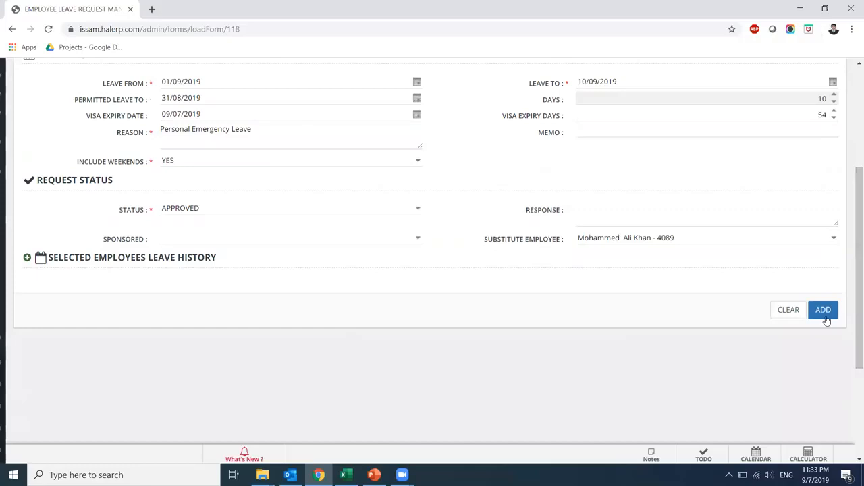
click(823, 311)
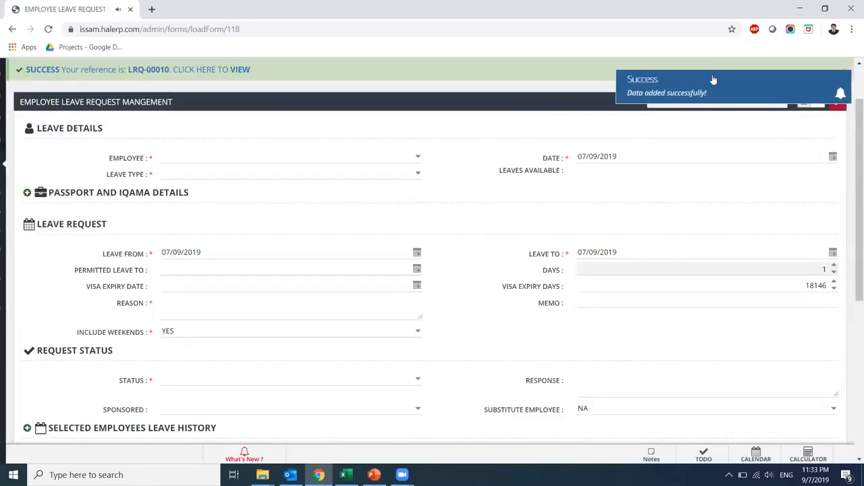
Expand Core HR in the navigation menu to list the employee card pages
mouse_move(2, 247)
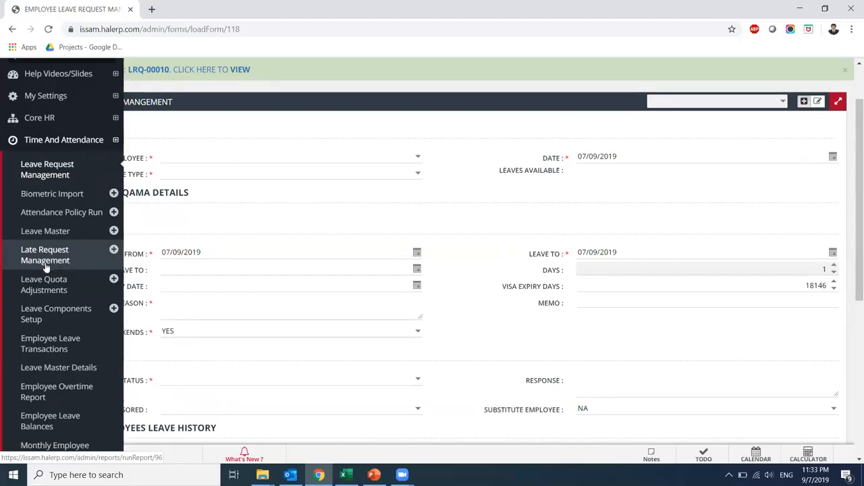
scroll(0, 269, down, 1)
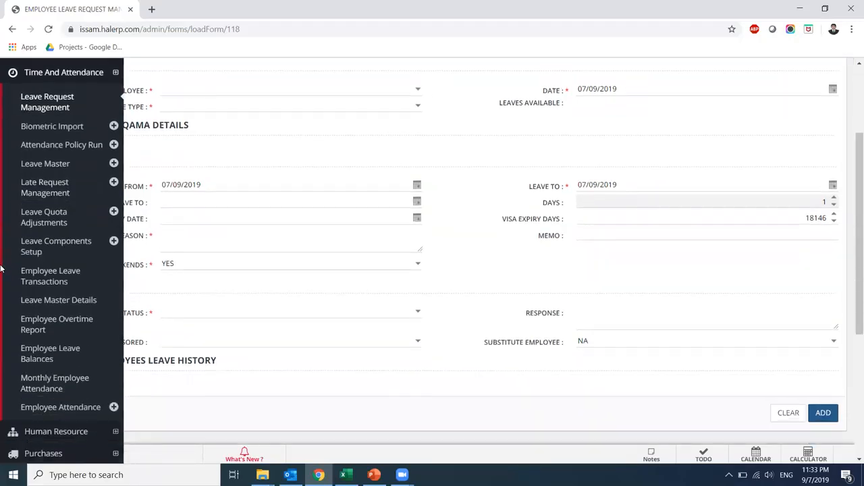
scroll(1, 269, up, 2)
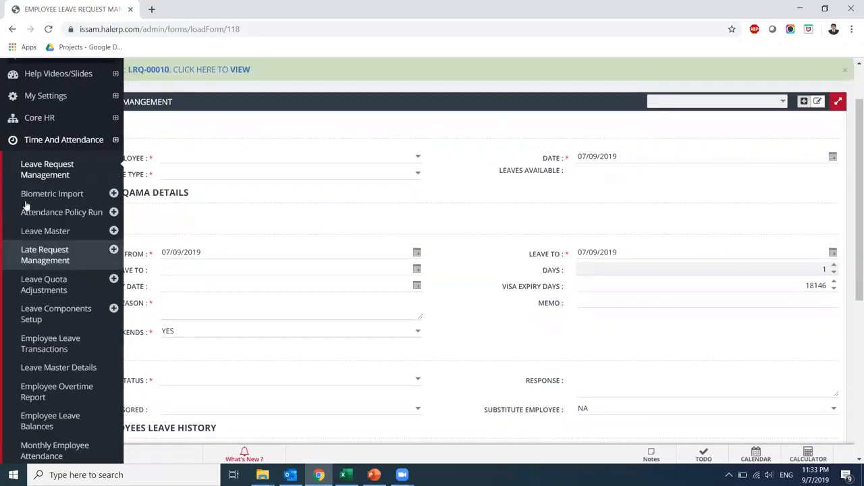
click(52, 123)
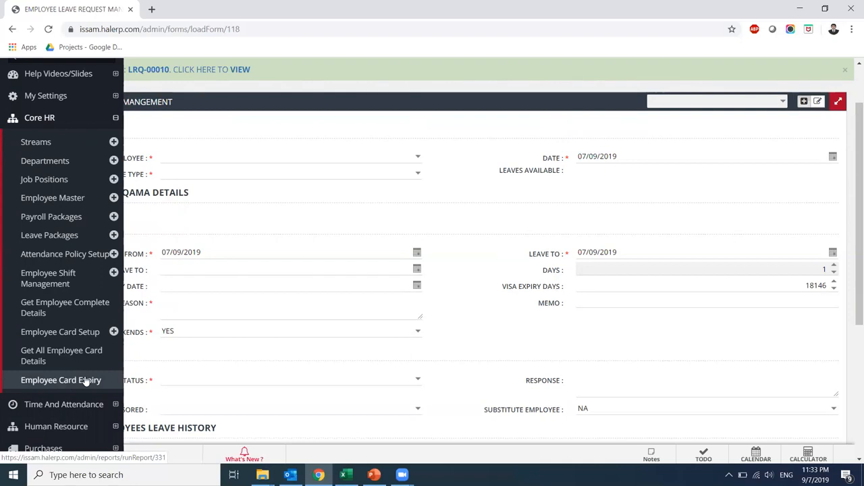
Open Get All Employee Card Details and try filtering by Emp ID 4090
click(65, 358)
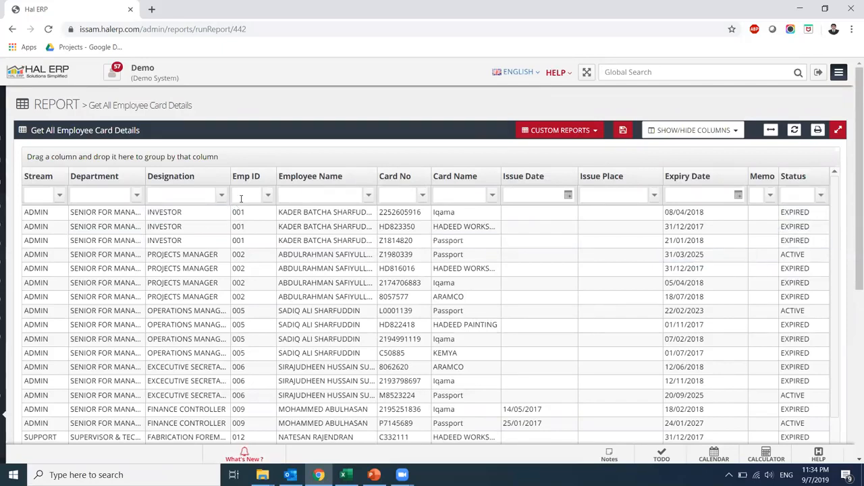
text(4090)
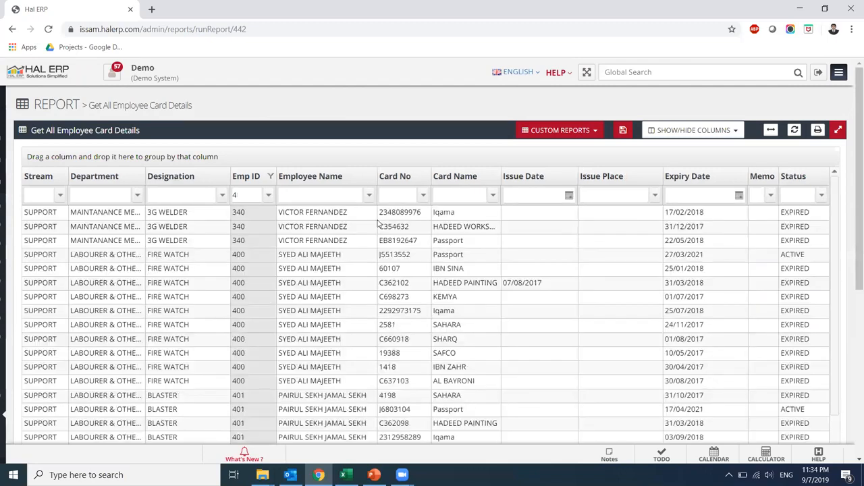
text(08)
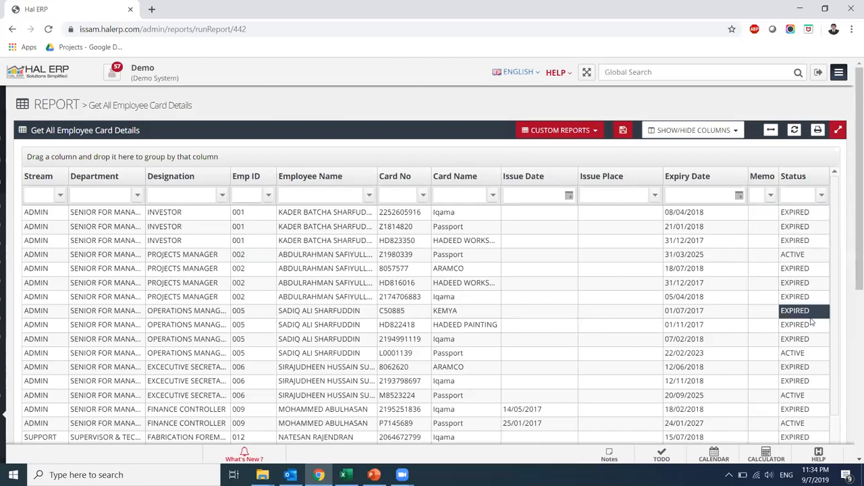
Collapse Core HR and expand Human Resource in the navigation menu
mouse_move(2, 293)
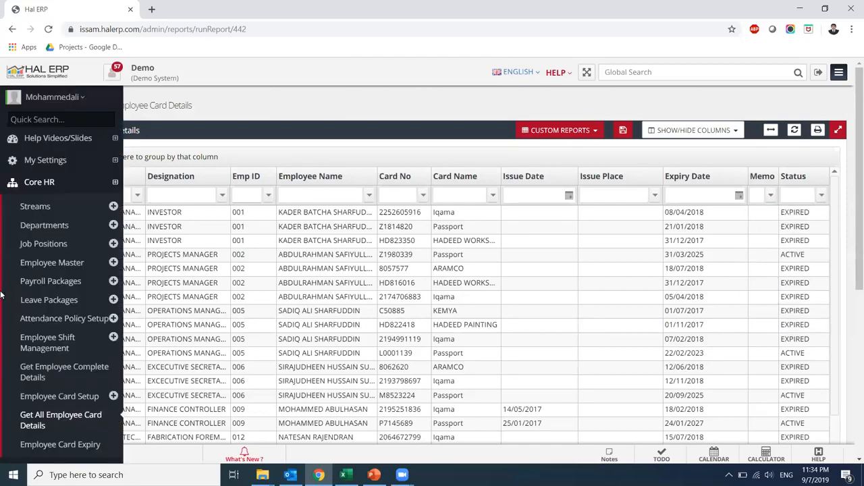
click(43, 183)
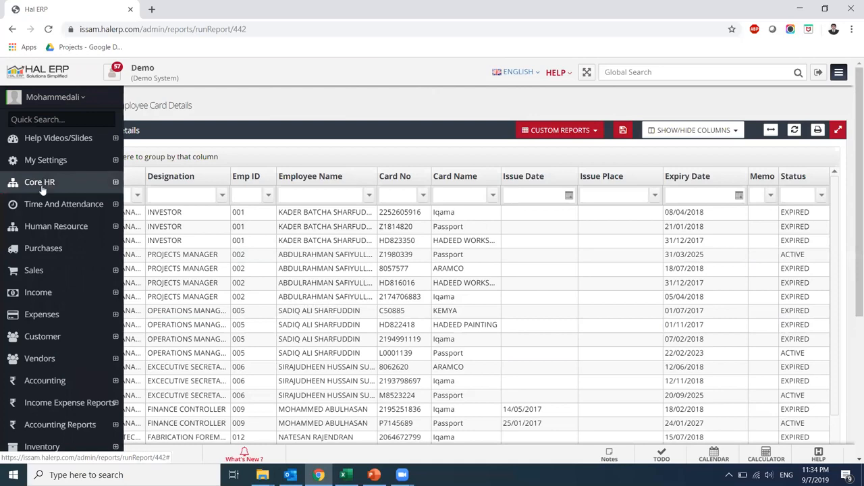
click(29, 227)
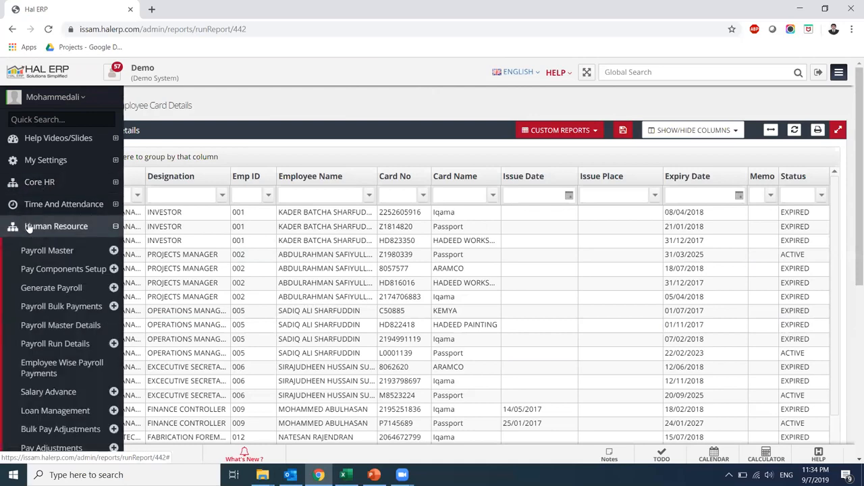